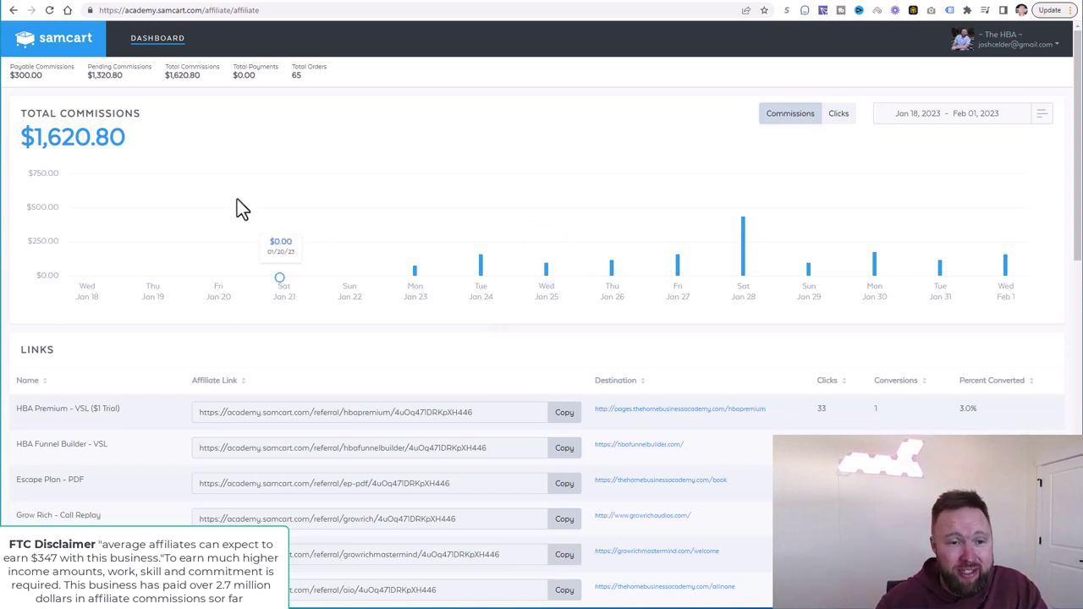
Highlight the $1,620.80 SamCart commissions, then compare the $1,188.00 and $785.00 totals on other affiliate sites
drag(118, 142, 12, 135)
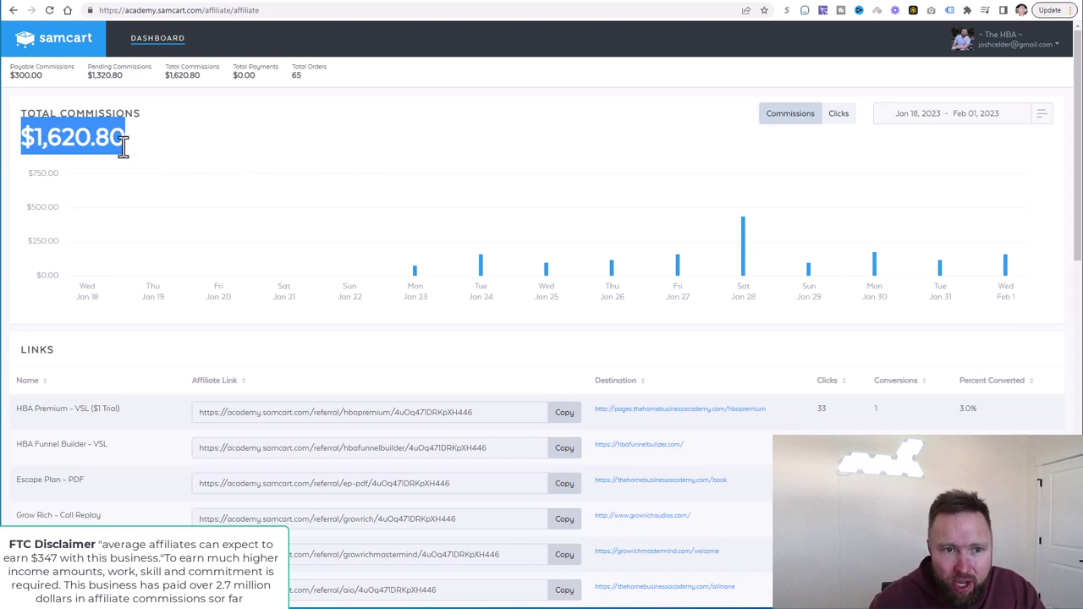
click(504, 3)
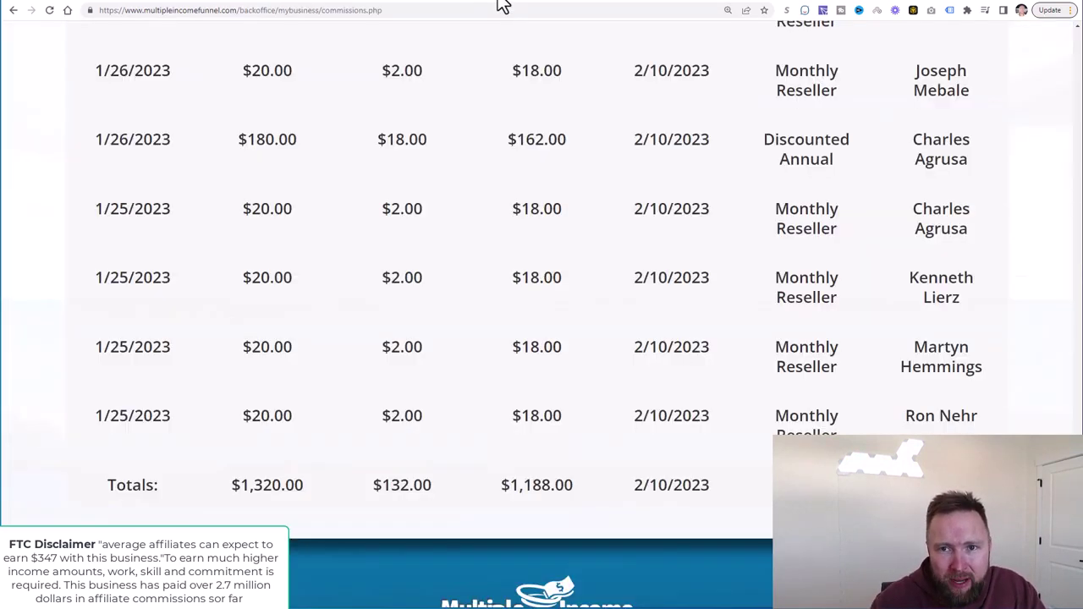
drag(576, 485, 510, 488)
click(490, 489)
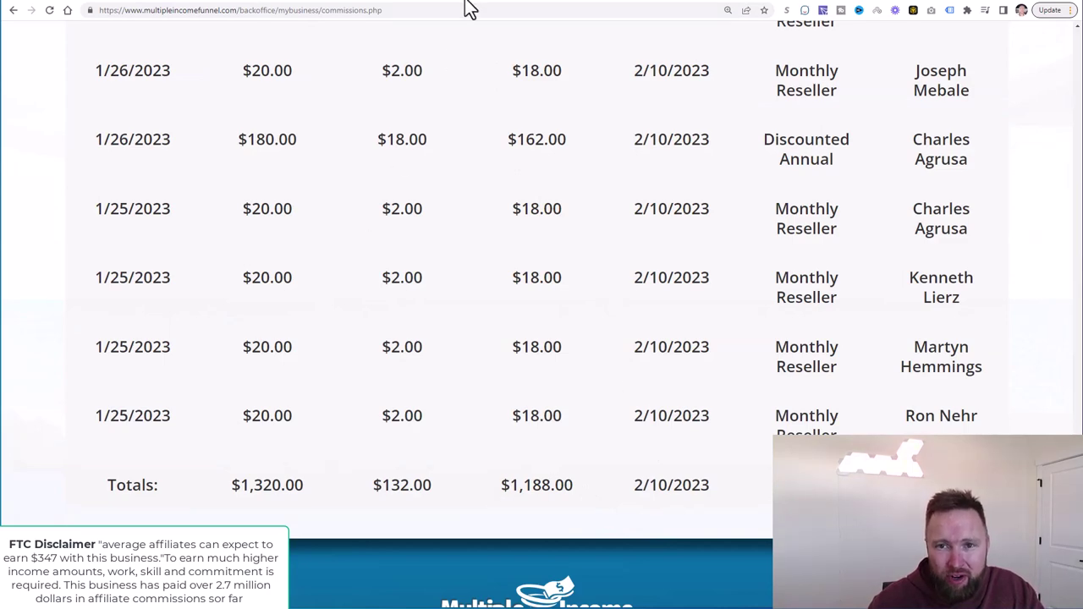
click(429, 3)
scroll(647, 406, down, 3)
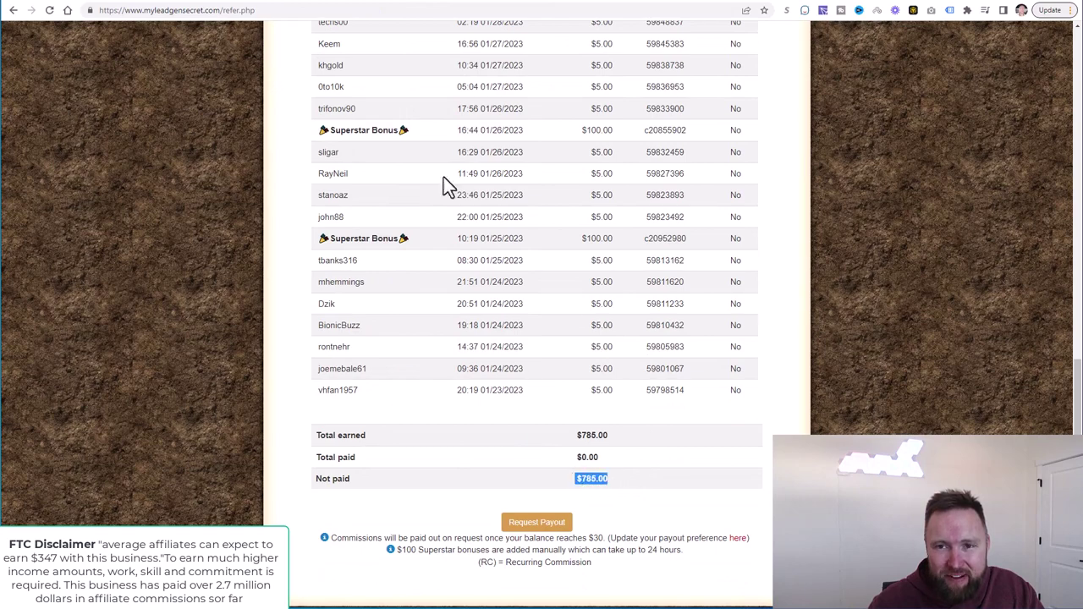
Highlight Stripe's $2,708.13 net volume from sales for Jan 23–Feb 1, then bring up YouTube Studio
click(391, 3)
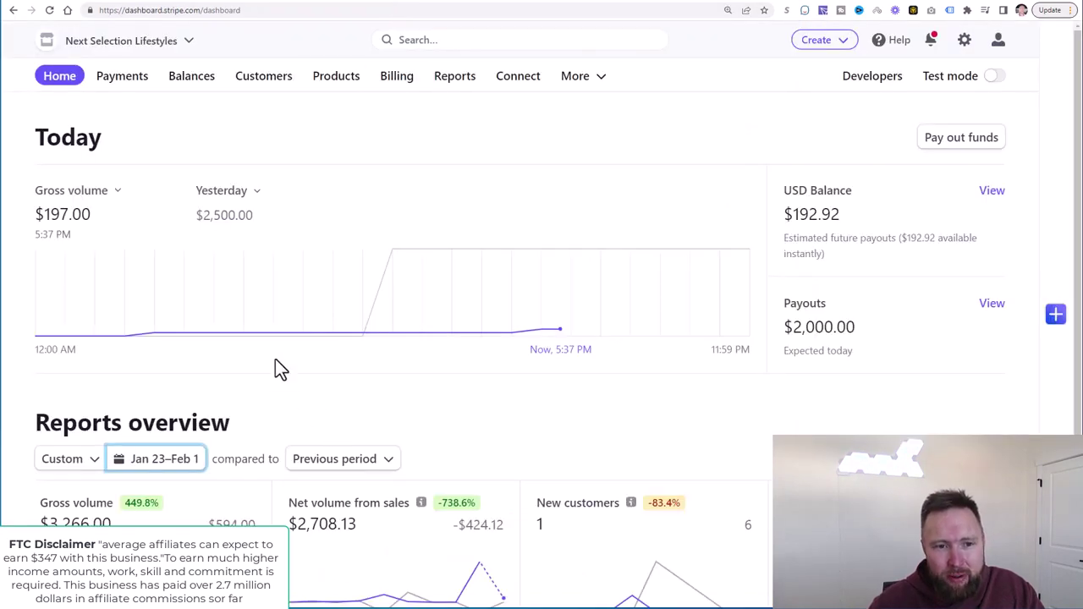
scroll(299, 418, down, 1)
drag(357, 468, 297, 468)
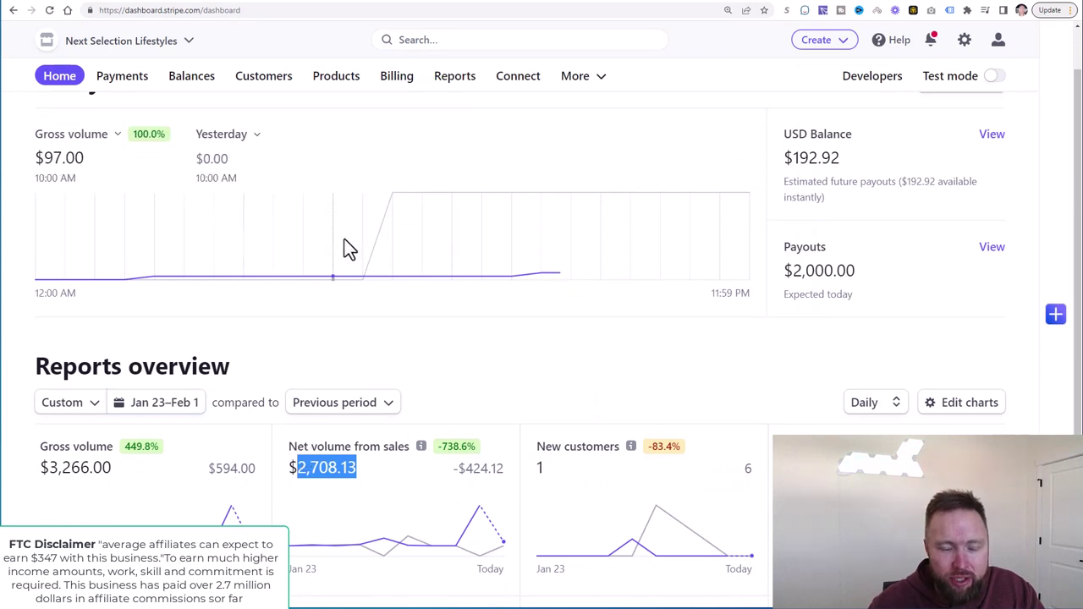
drag(357, 468, 288, 468)
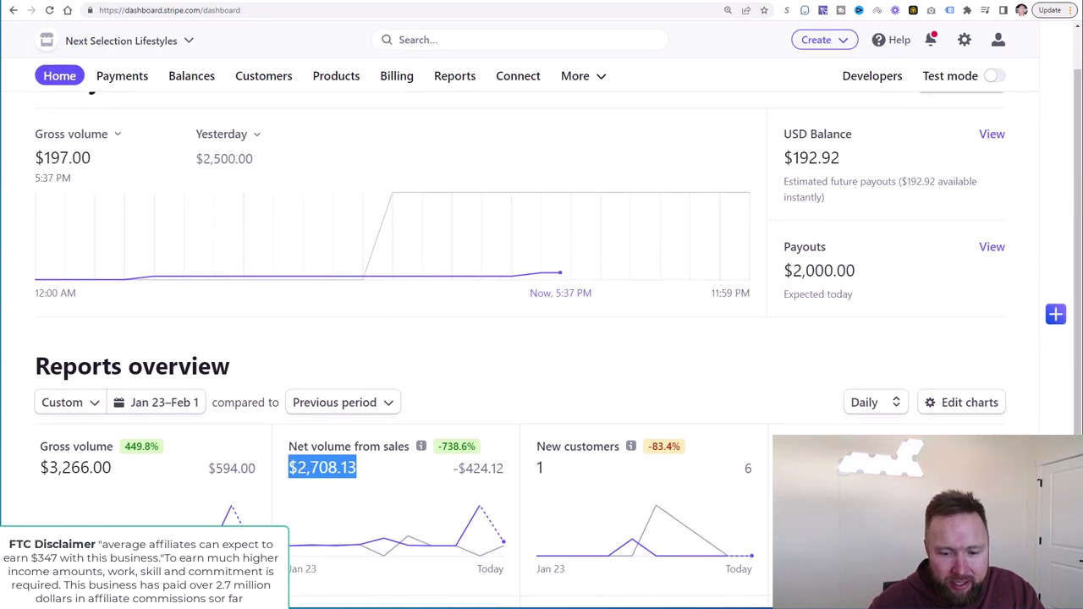
key(alt+Tab)
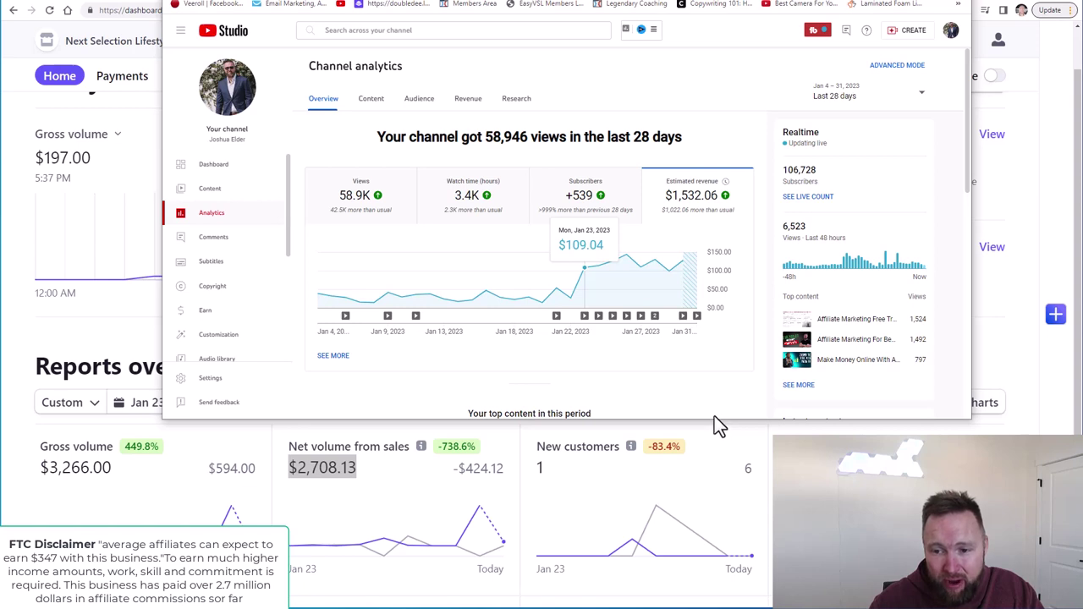
Enlarge the YouTube Studio analytics window to reveal Top content alongside the $1,532.06 revenue
drag(704, 419, 690, 605)
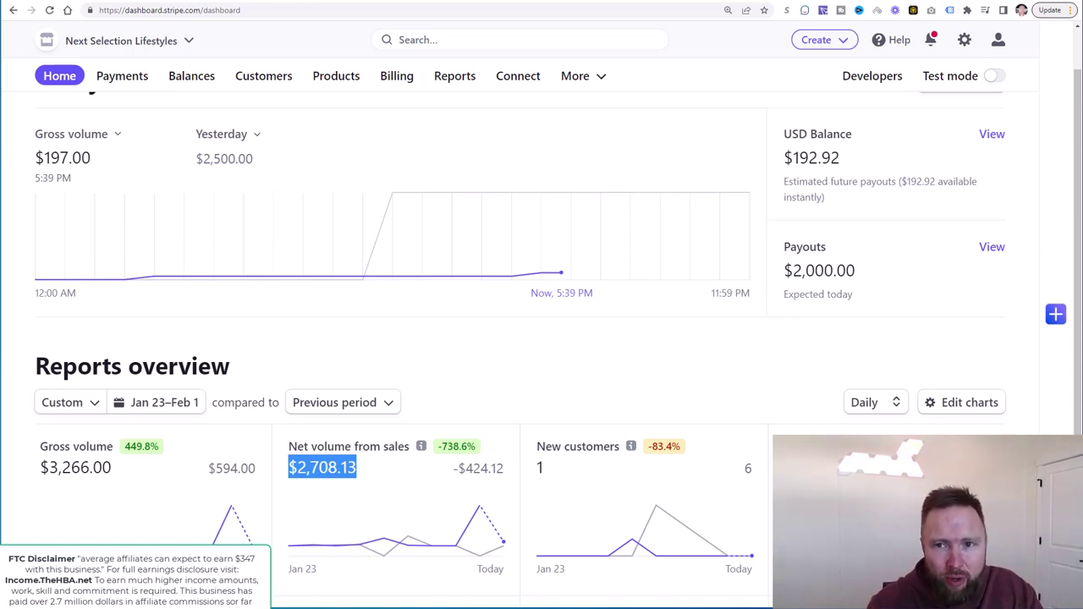
Switch from the Stripe dashboard to the Google Drive My Drive page
click(591, 3)
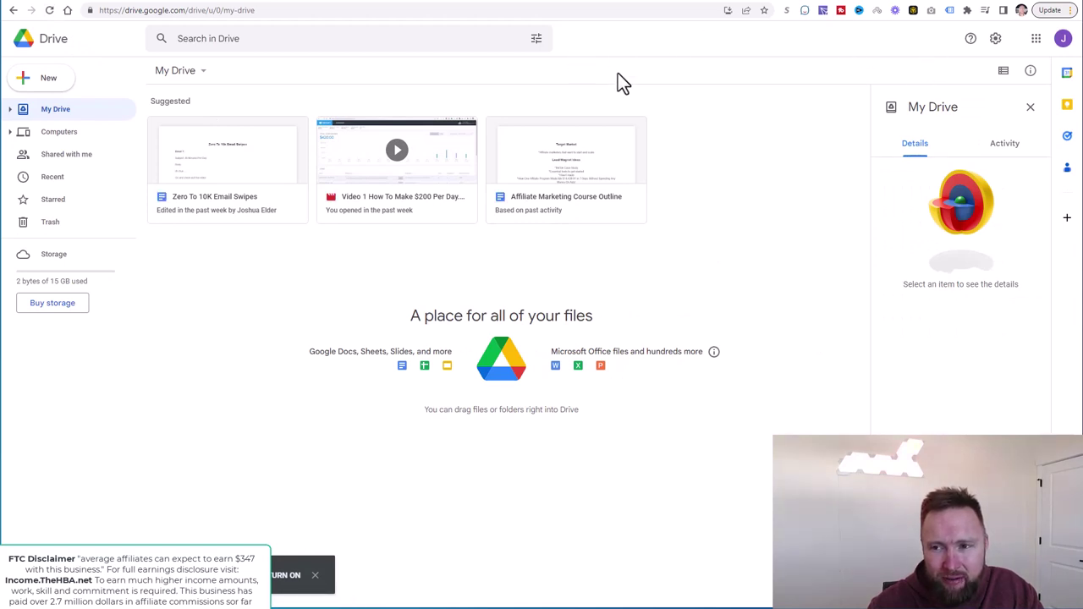
Switch Google Drive to the second Google account
click(1036, 38)
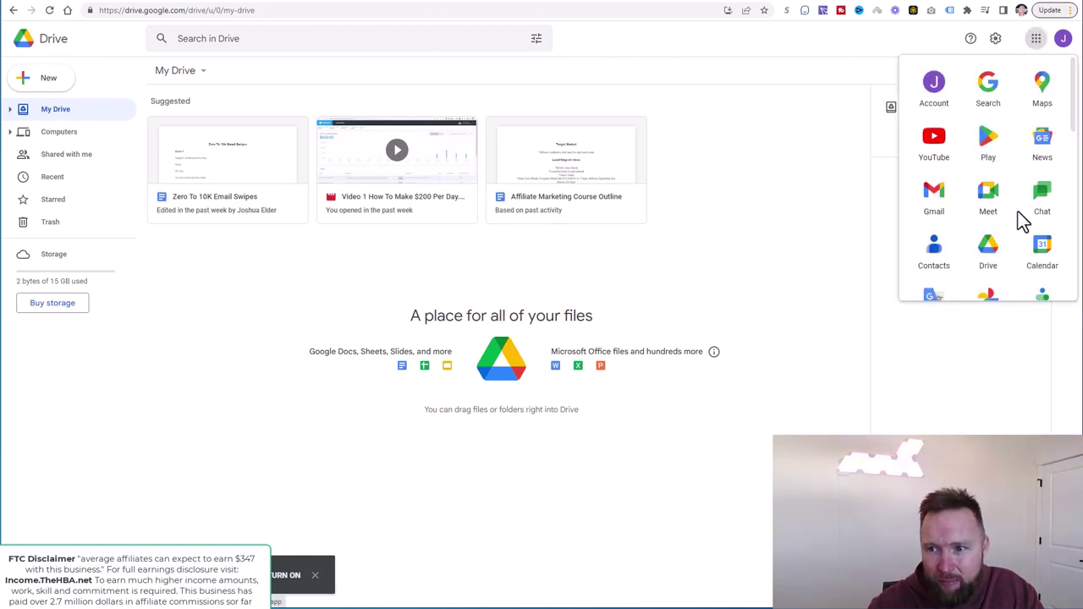
click(992, 245)
click(1061, 44)
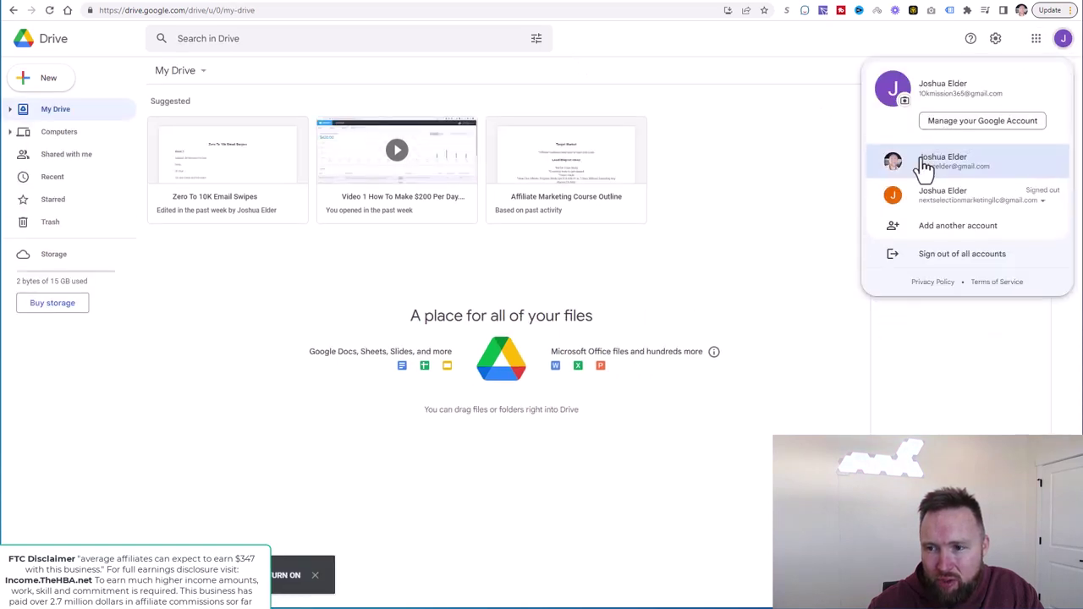
click(924, 166)
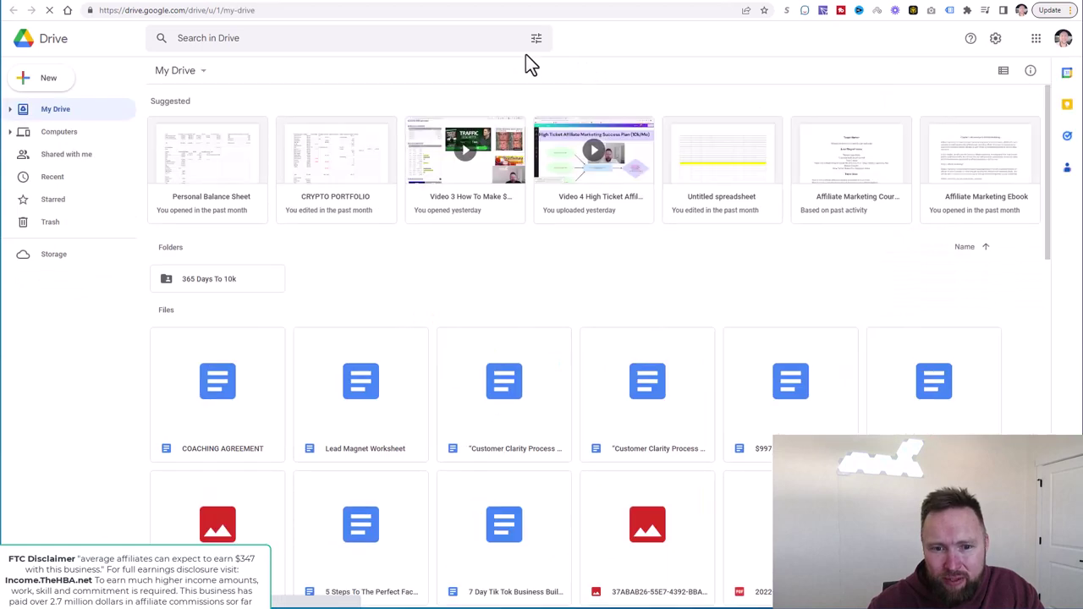
Open the 365 Days To 10k folder and preview the Video 4 High Ticket Affiliate Marketing 2023 file
click(203, 287)
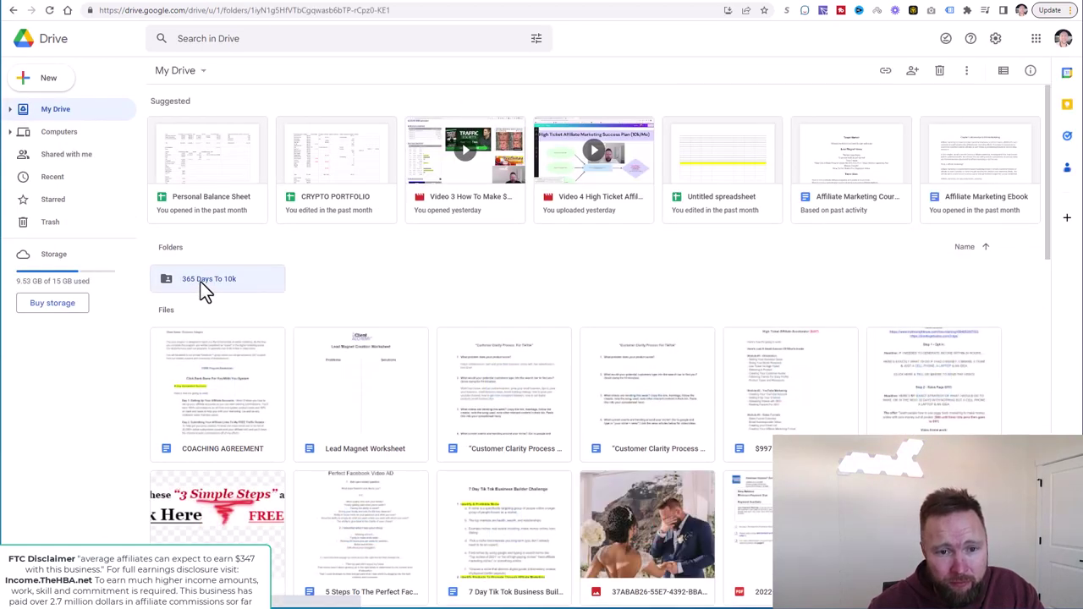
double_click(201, 284)
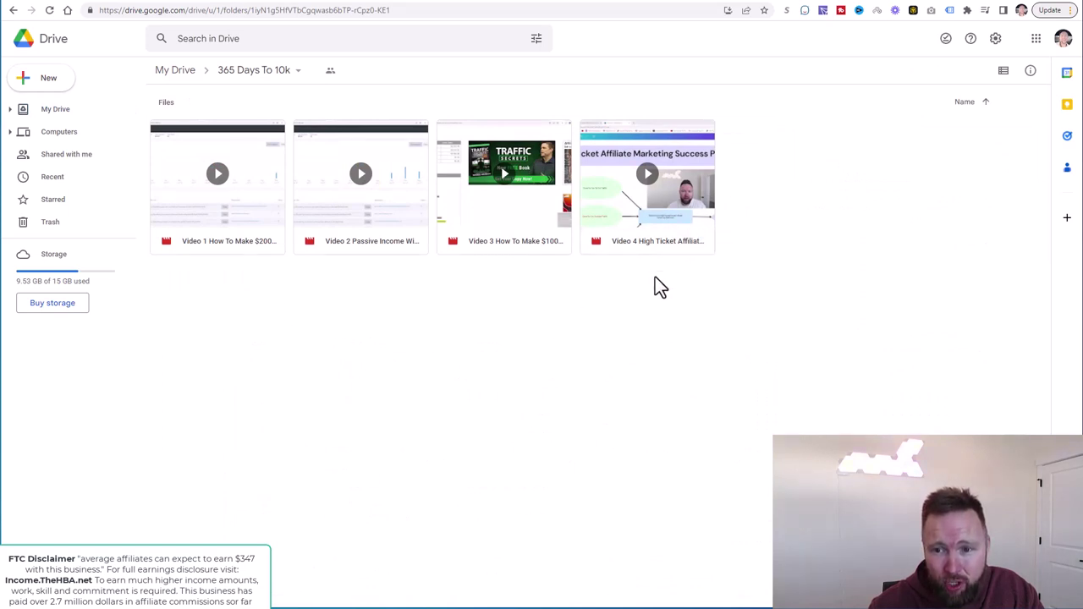
click(658, 215)
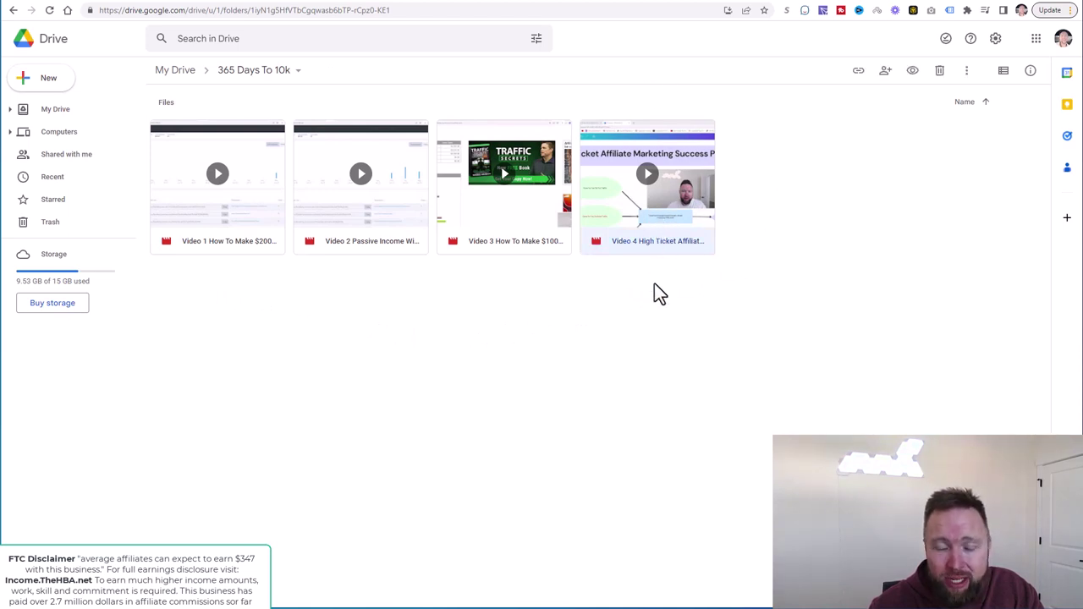
double_click(650, 229)
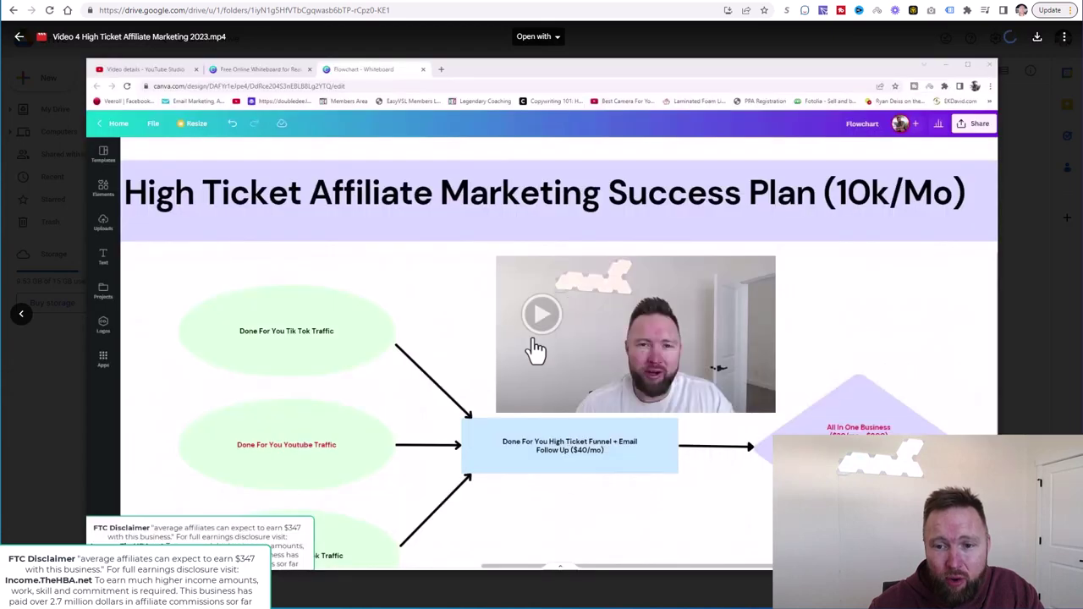
Play the Video 4 preview showing the High Ticket Affiliate Marketing Success Plan flowchart
click(535, 342)
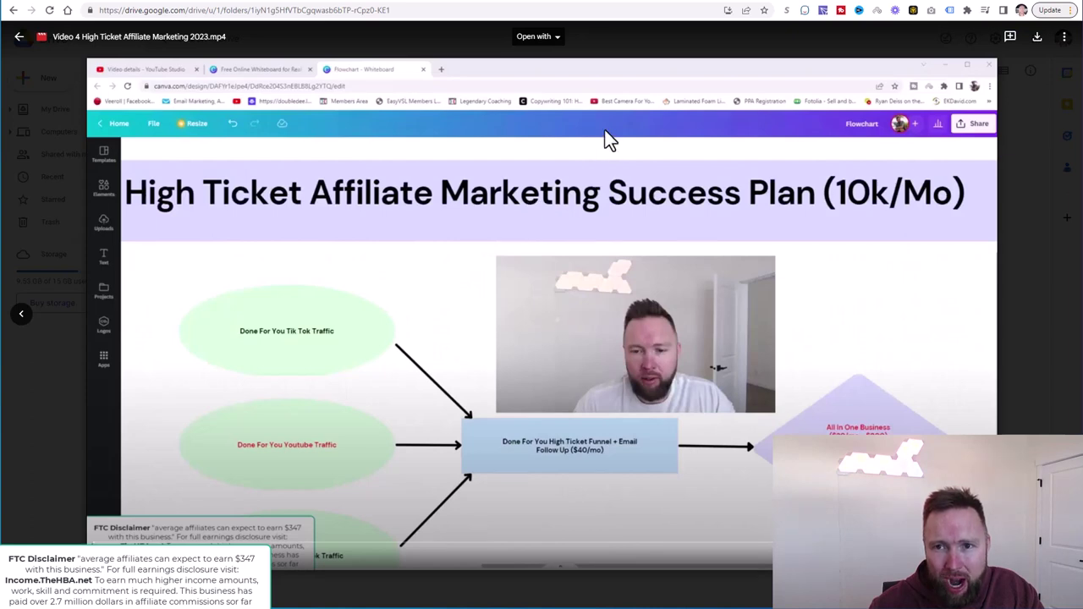
Go from Gmail to YouTube and start a new upload via Create > Upload video
click(869, 6)
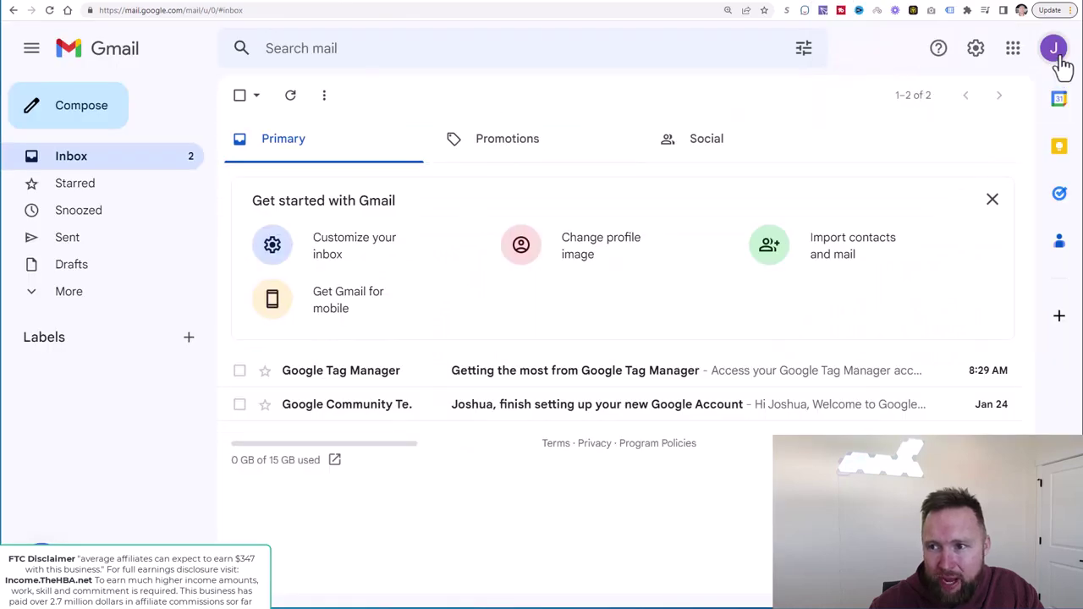
click(1015, 51)
click(858, 197)
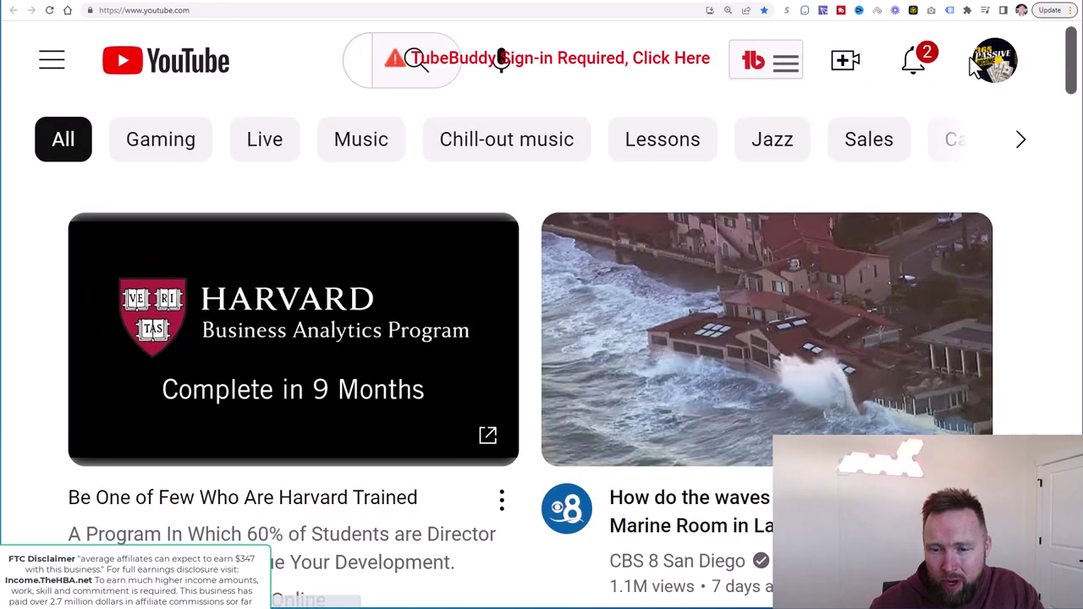
click(844, 66)
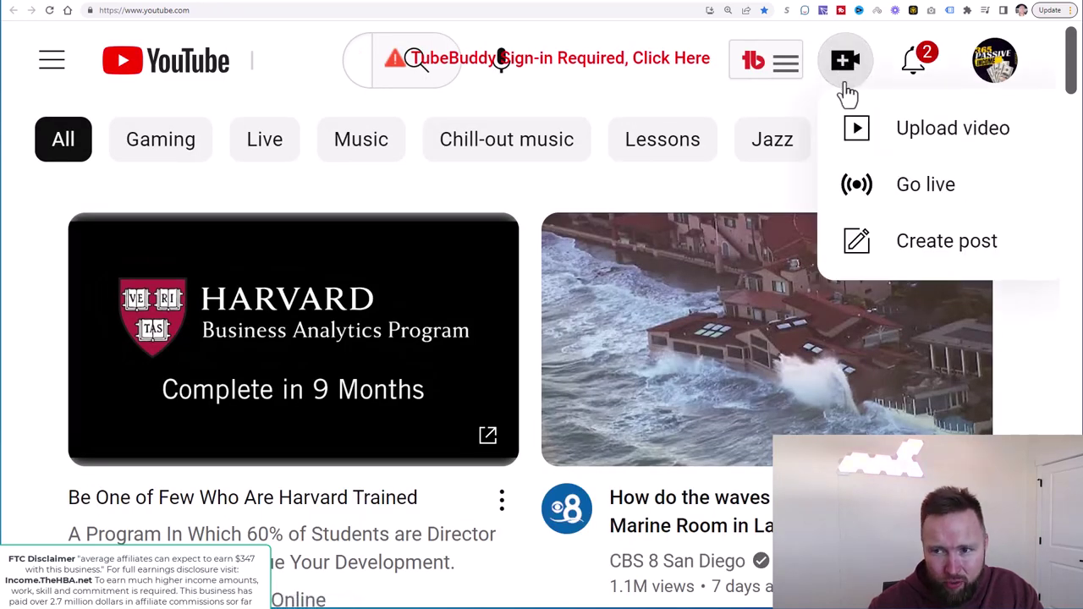
click(874, 142)
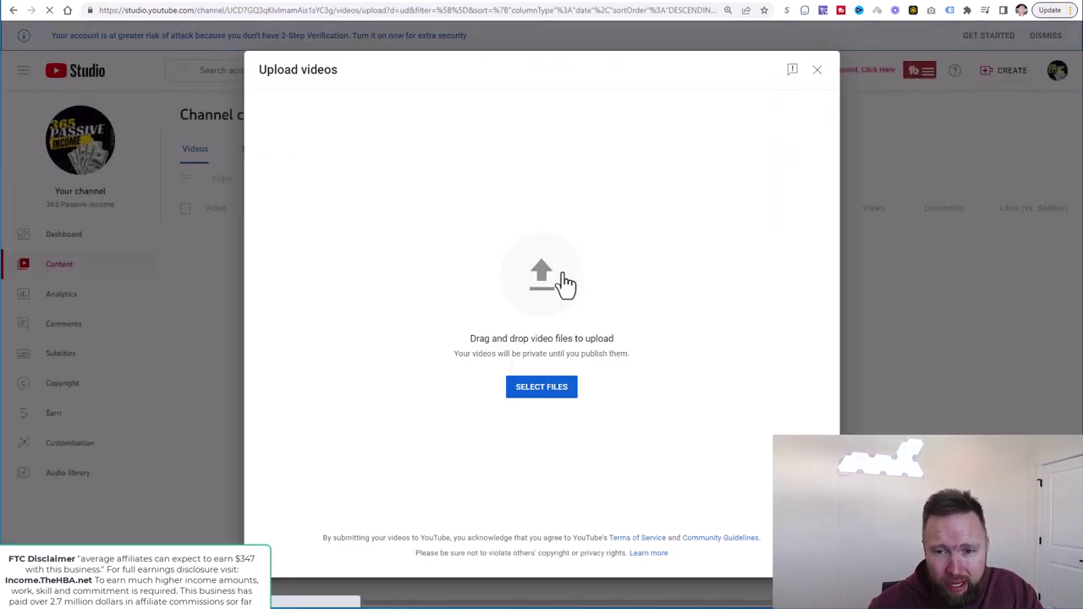
Upload Video 4 High Ticket Affiliate Marketing 2023.mp4 from the Desktop
click(553, 275)
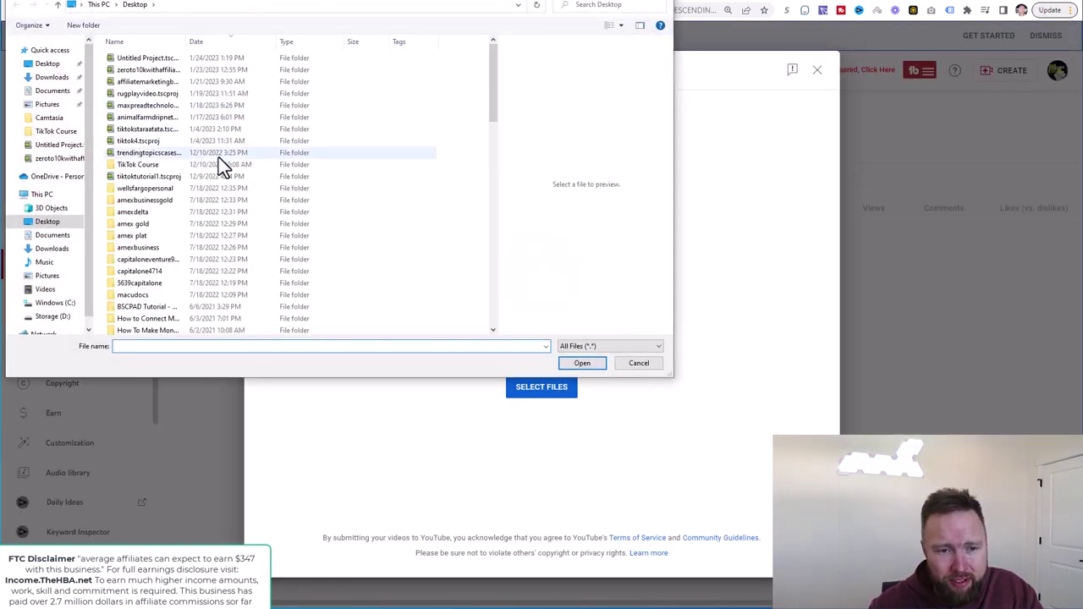
scroll(218, 160, down, 3)
scroll(219, 161, down, 1)
scroll(218, 161, down, 1)
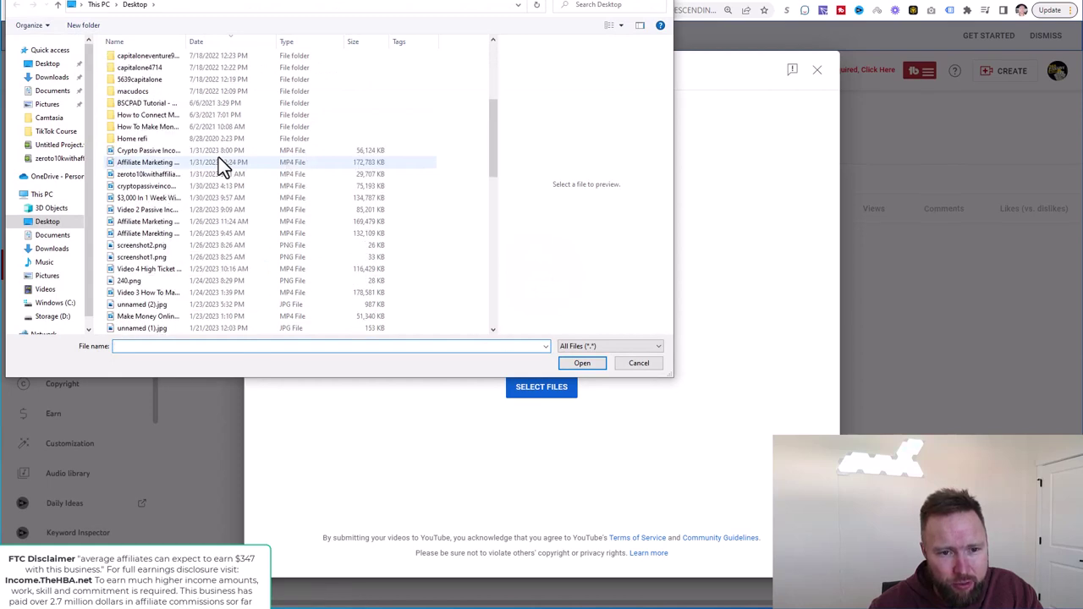
click(172, 268)
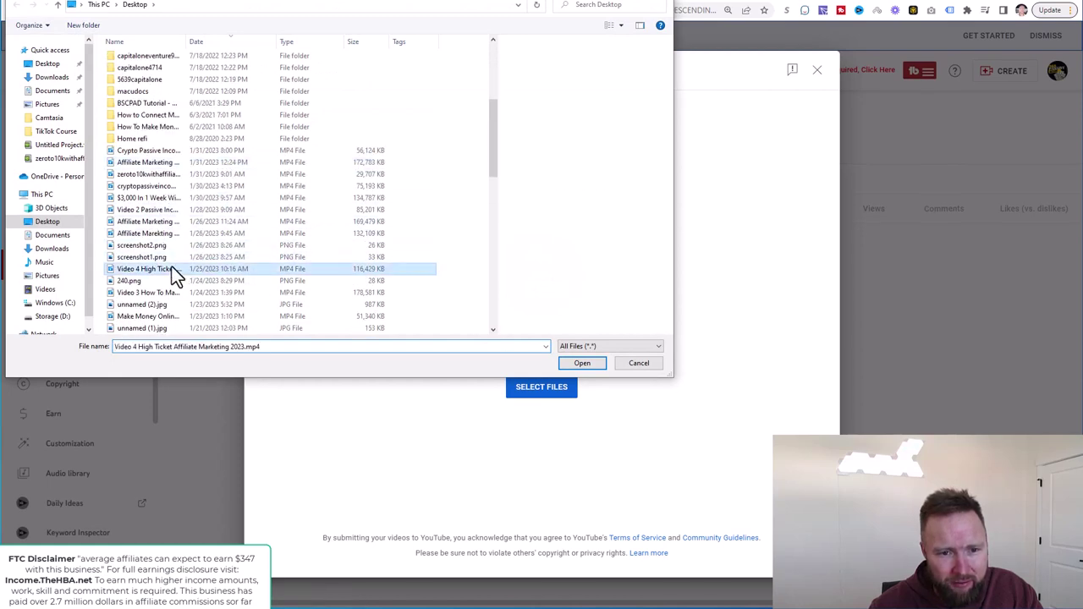
click(576, 365)
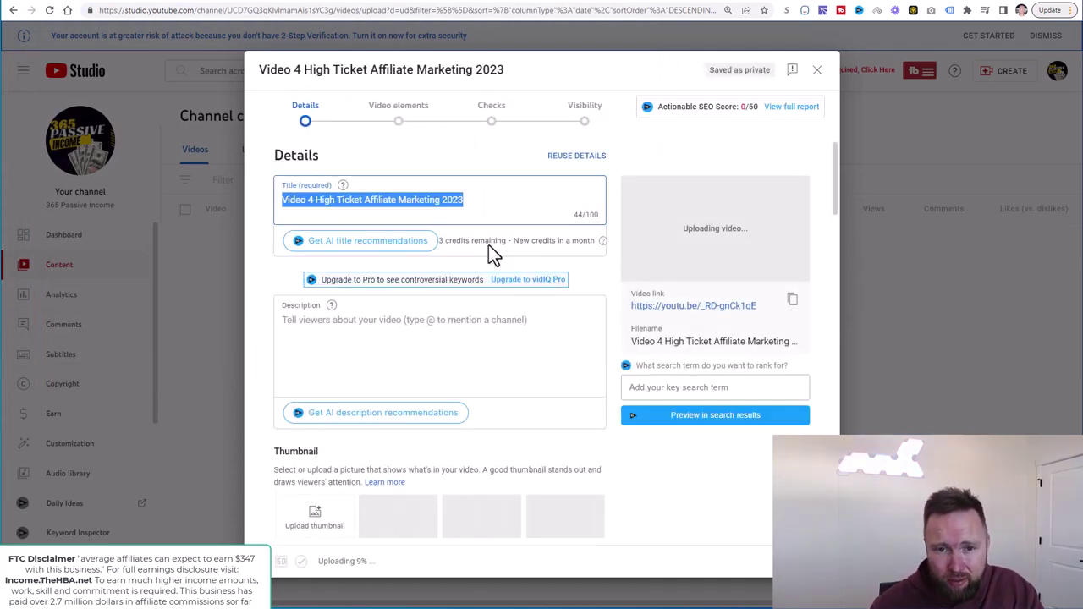
Delete the 'Video 4' prefix so the title reads 'High Ticket Affiliate Marketing 2023'
click(326, 201)
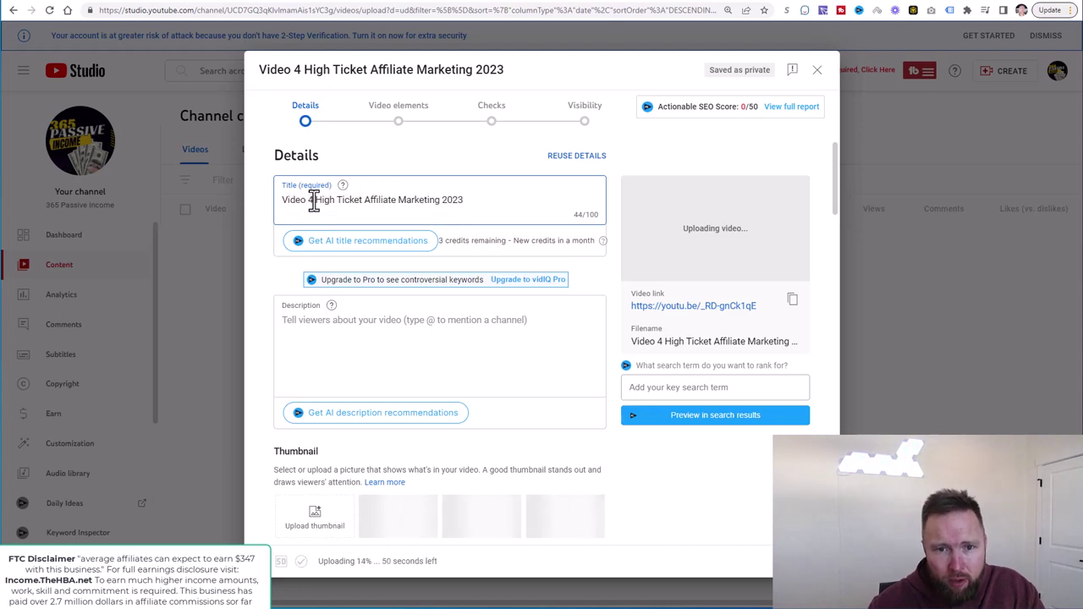
drag(313, 200, 279, 201)
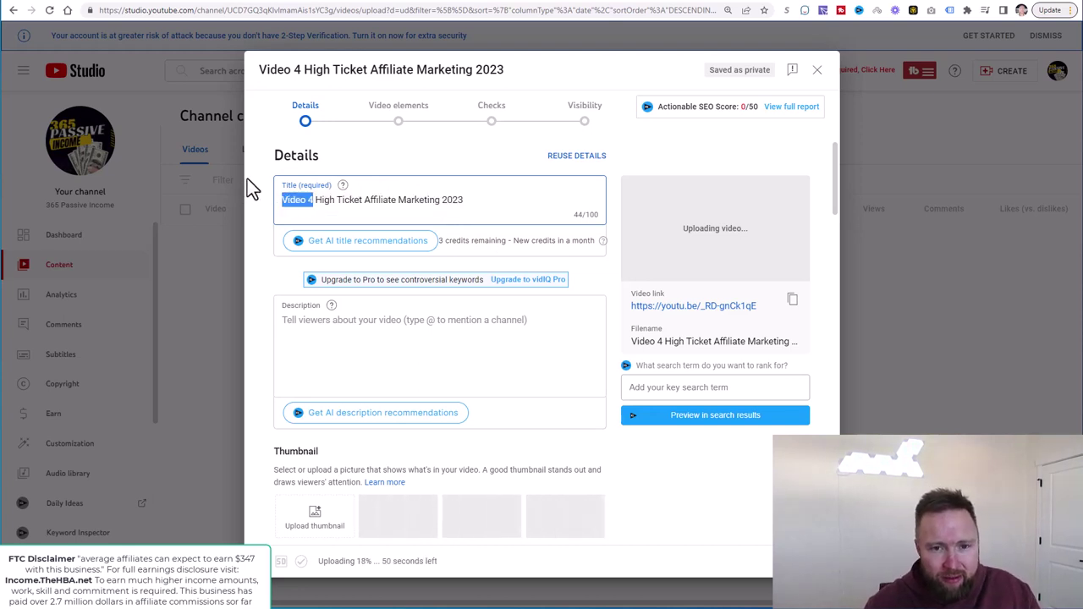
key(BackSpace)
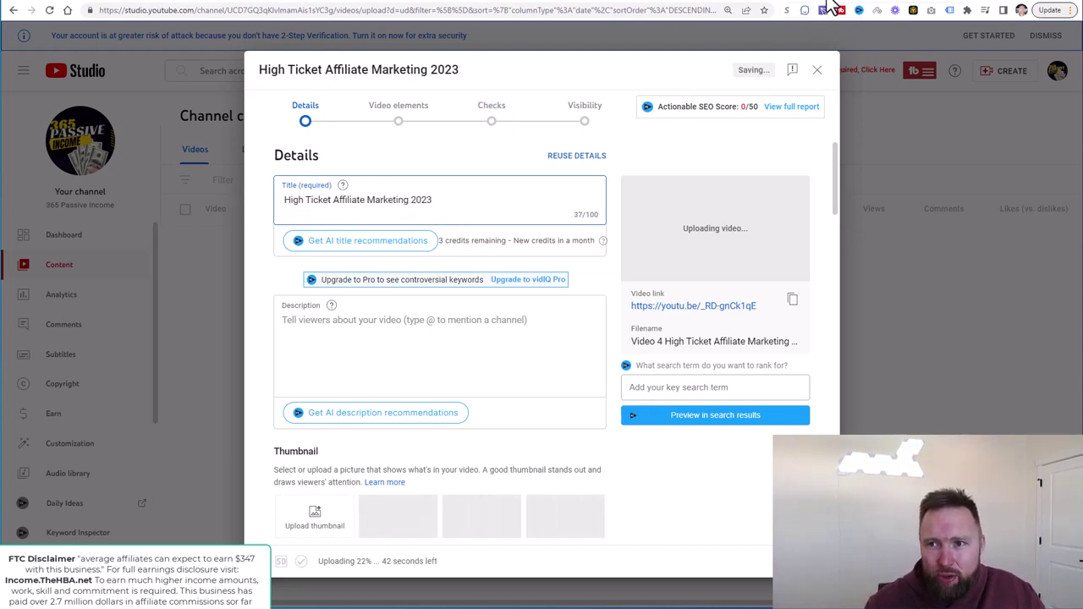
click(697, 4)
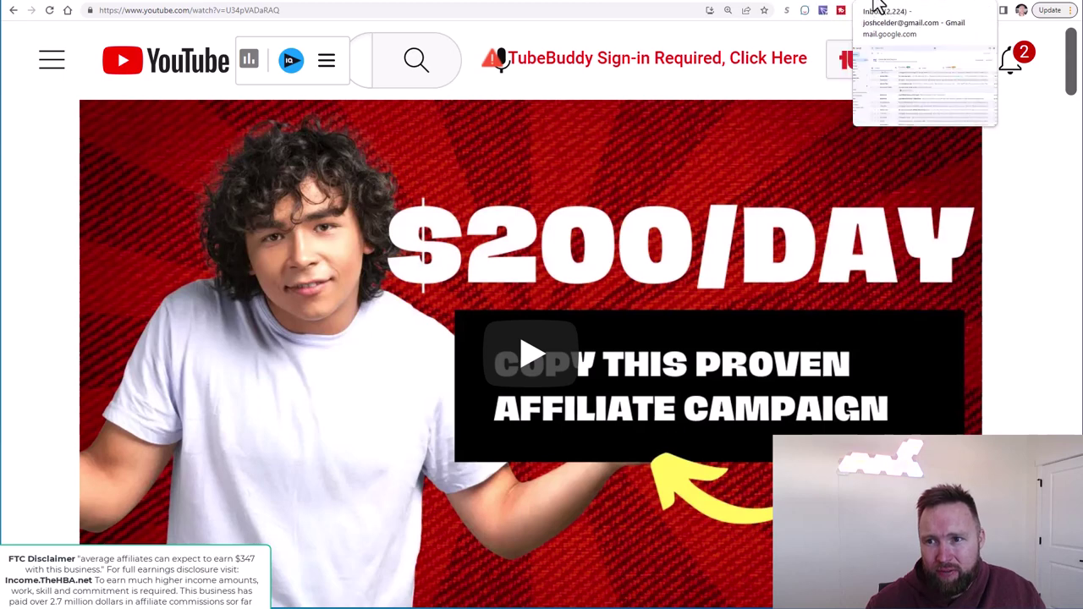
click(792, 4)
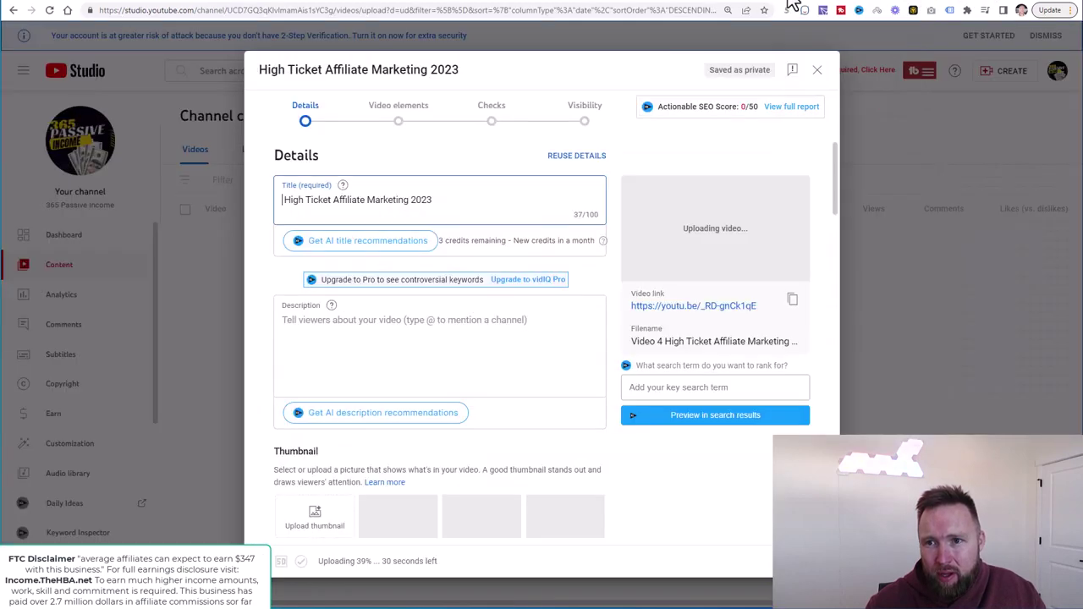
Reset the vidIQ AI Coach chat to an empty conversation, then return to the YouTube Studio upload
click(664, 5)
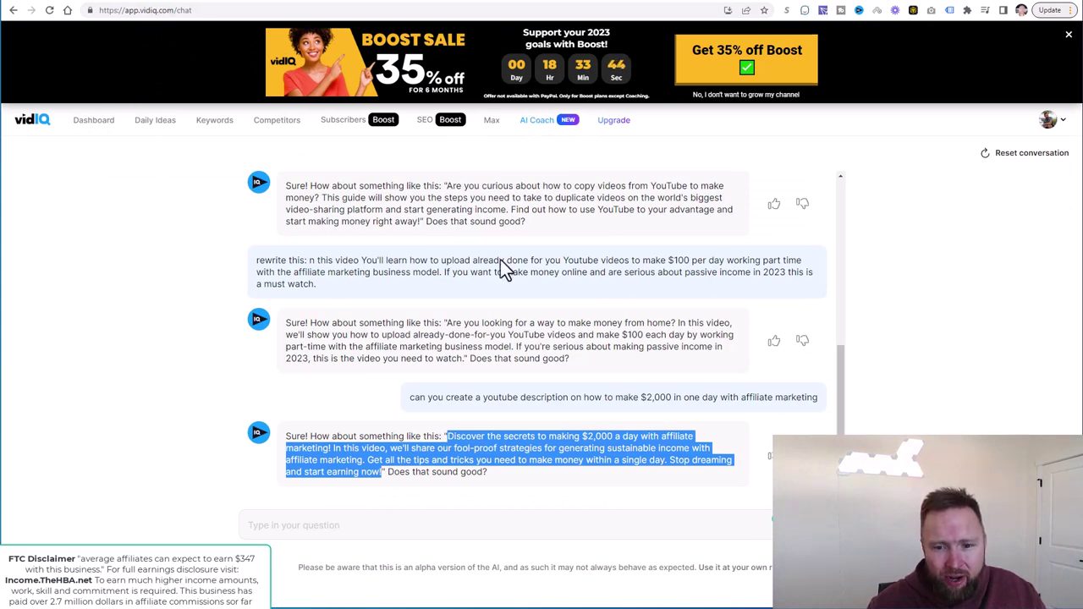
click(413, 519)
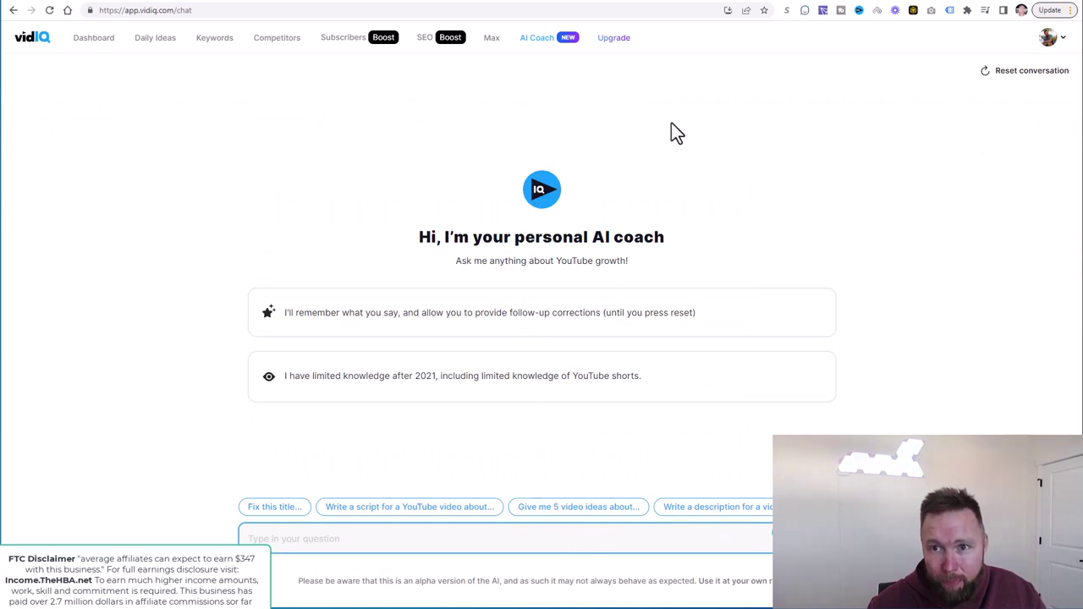
click(677, 2)
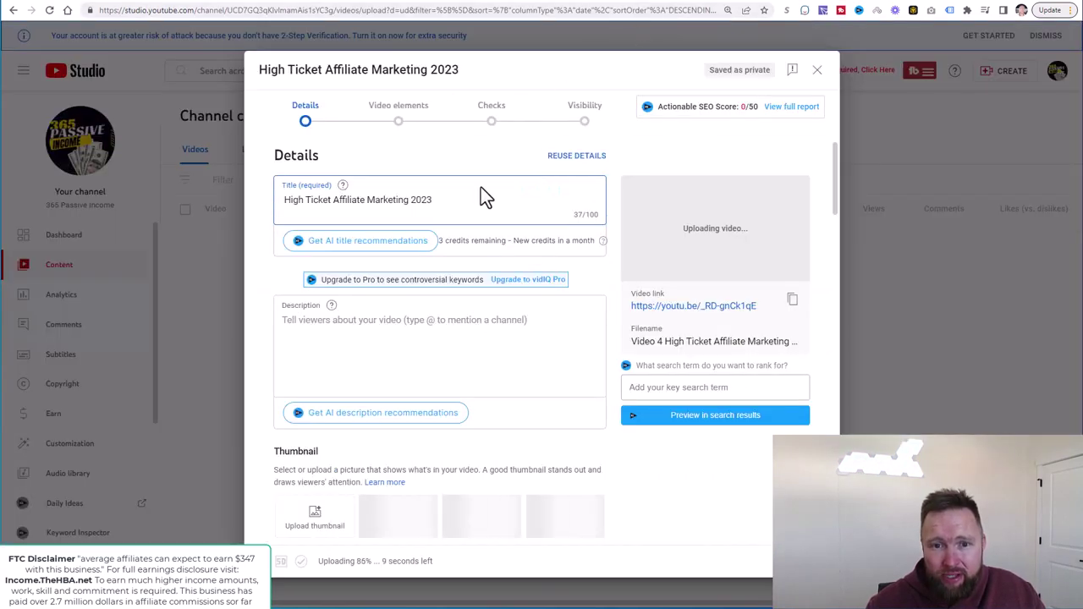
Ask vidIQ's AI coach for a compelling high ticket affiliate marketing 2023 title
click(652, 4)
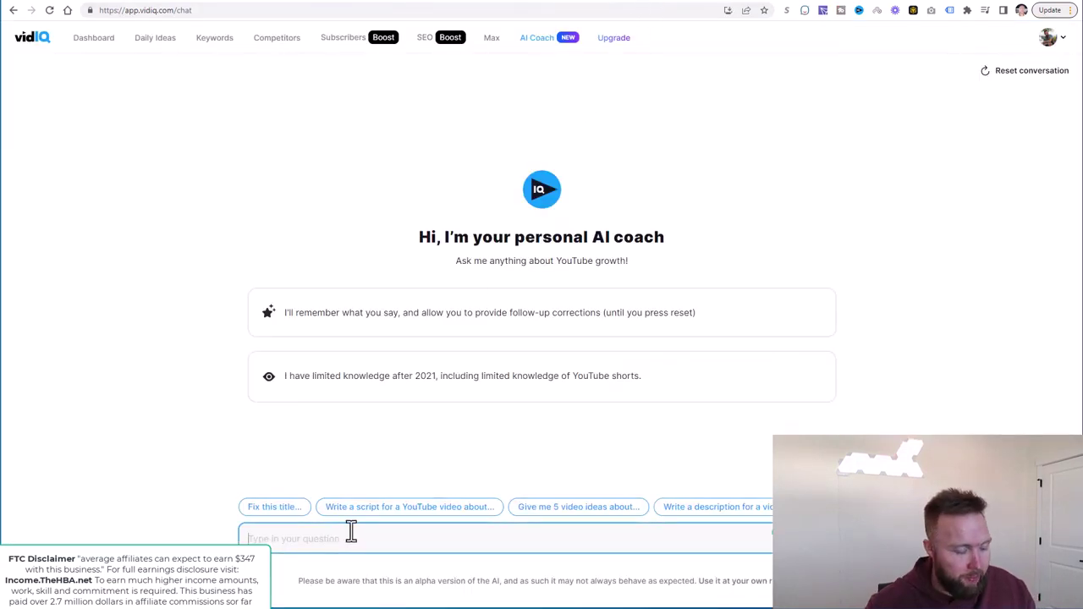
text(can giv)
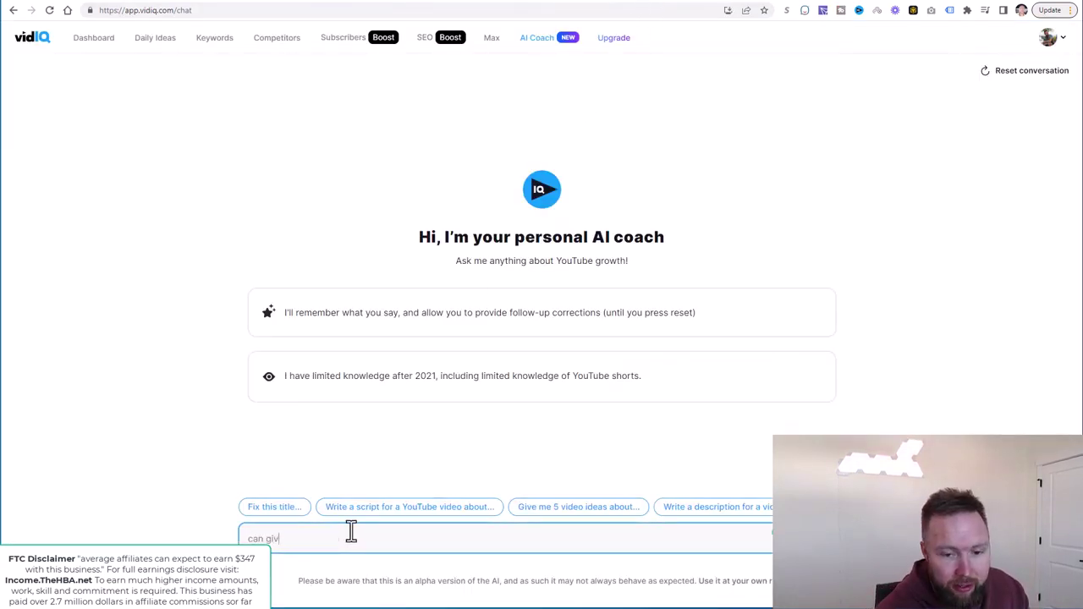
text(e me a compelling tit)
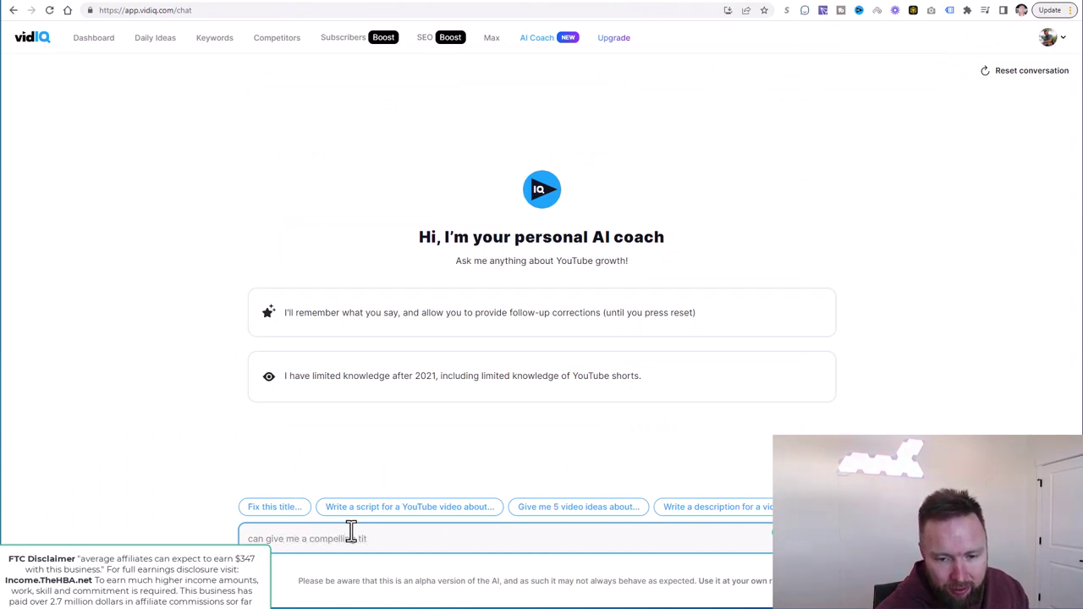
text(ut making money with high ticket affiliate m)
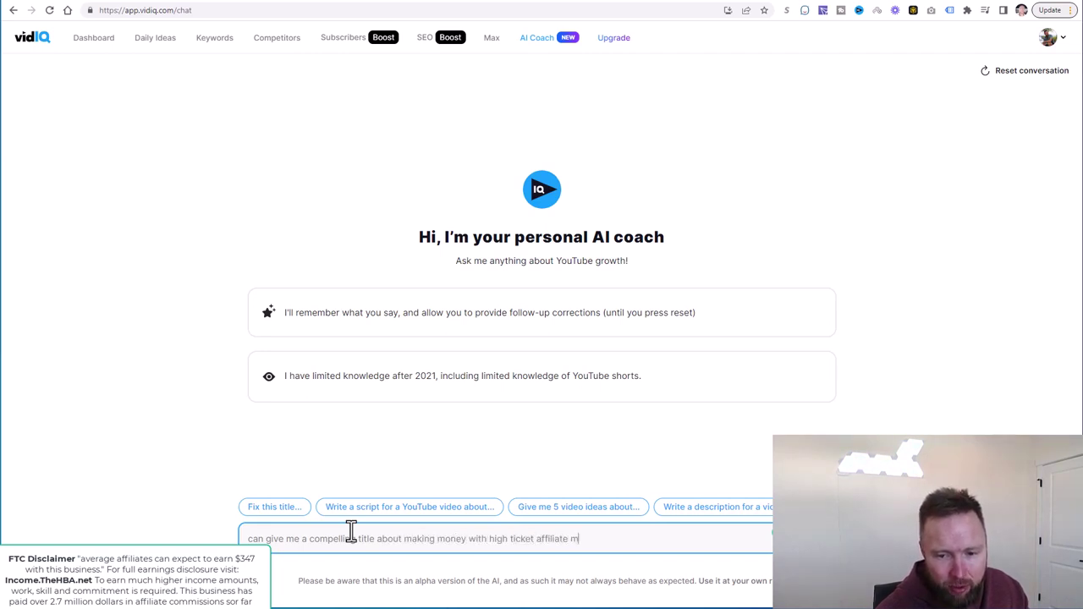
text(2023)
key(Return)
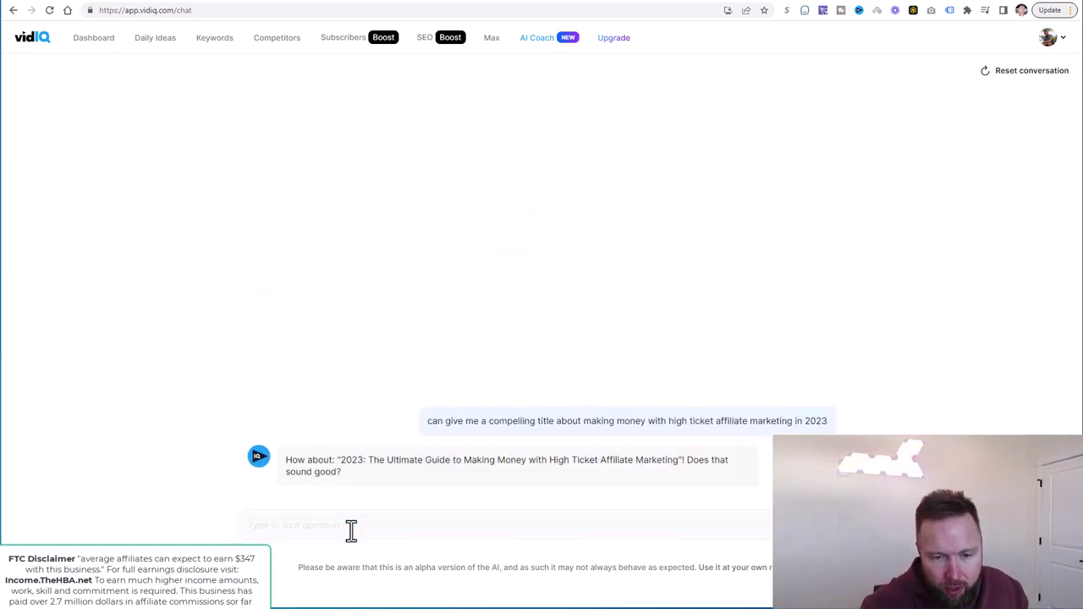
Ask the AI coach for five more alternative title examples
click(351, 529)
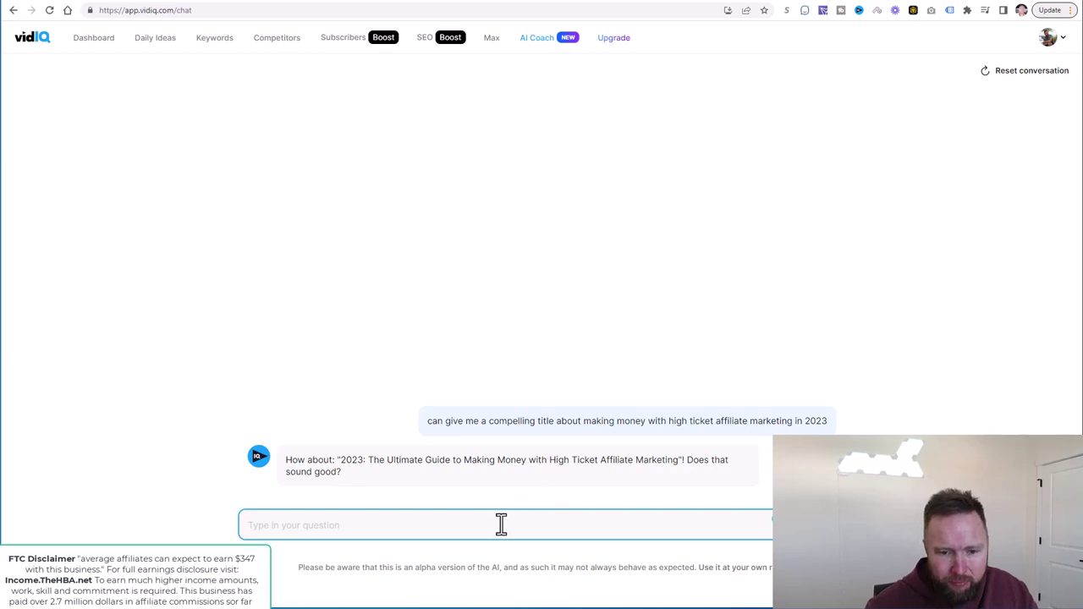
text(ye)
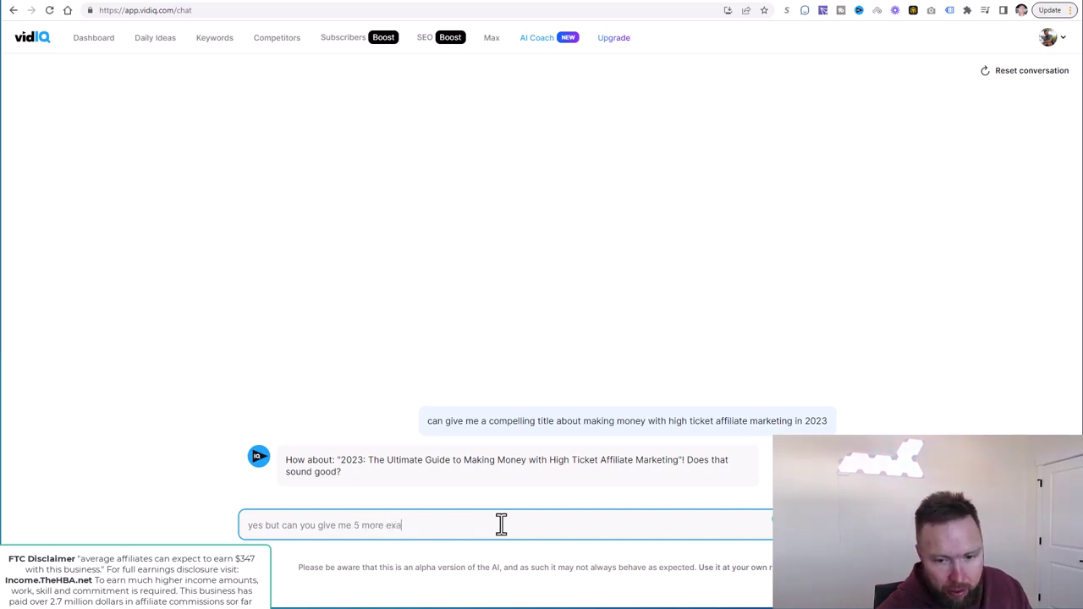
text(es)
key(Return)
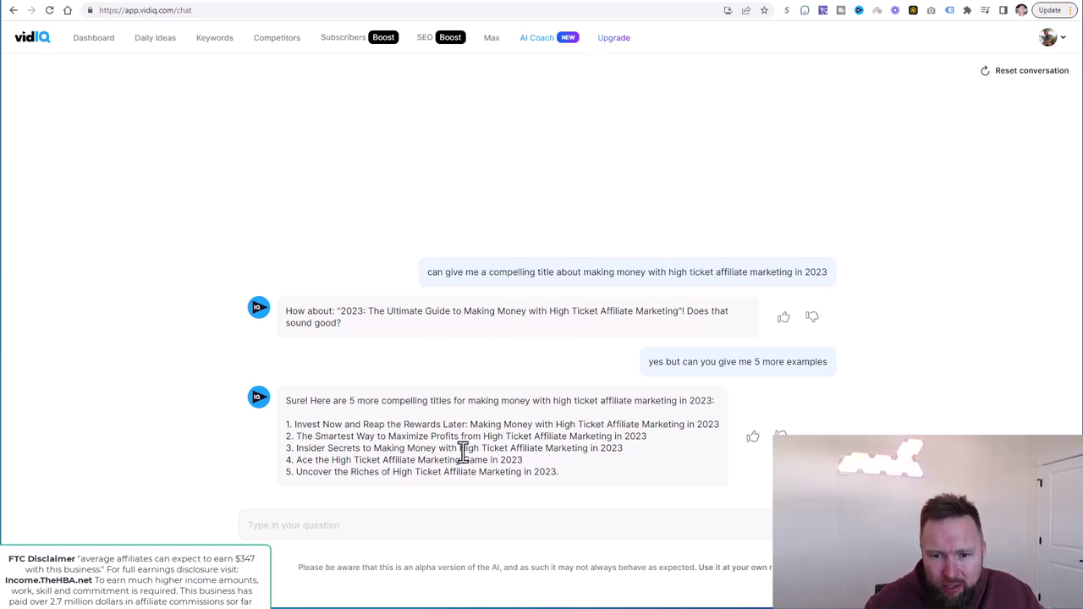
Append ': Zero To $10,000 Per Month' to the High Ticket Affiliate Marketing 2023 title
click(628, 4)
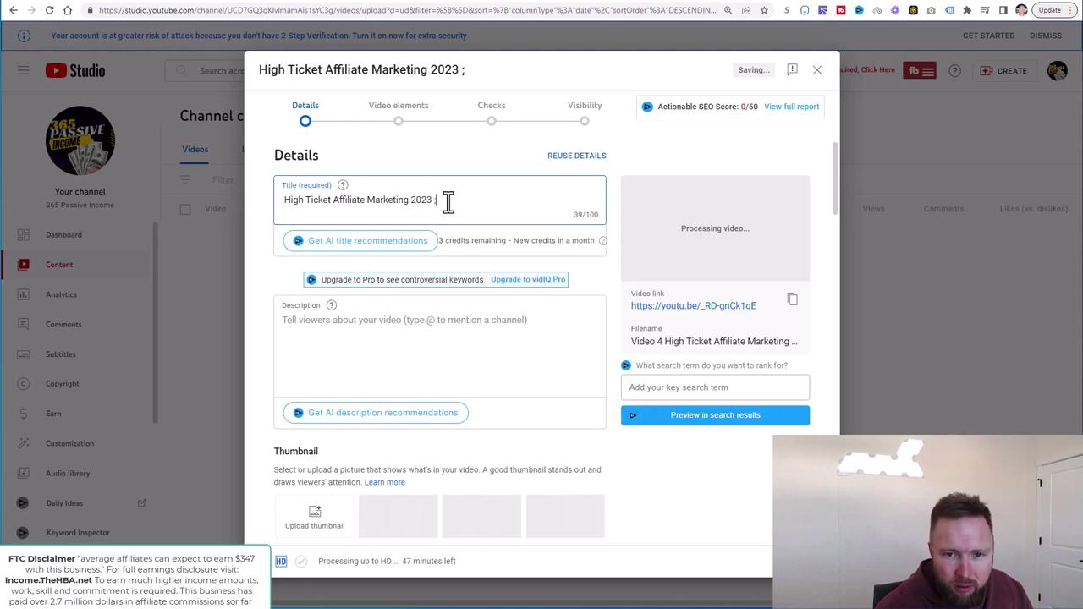
text(:)
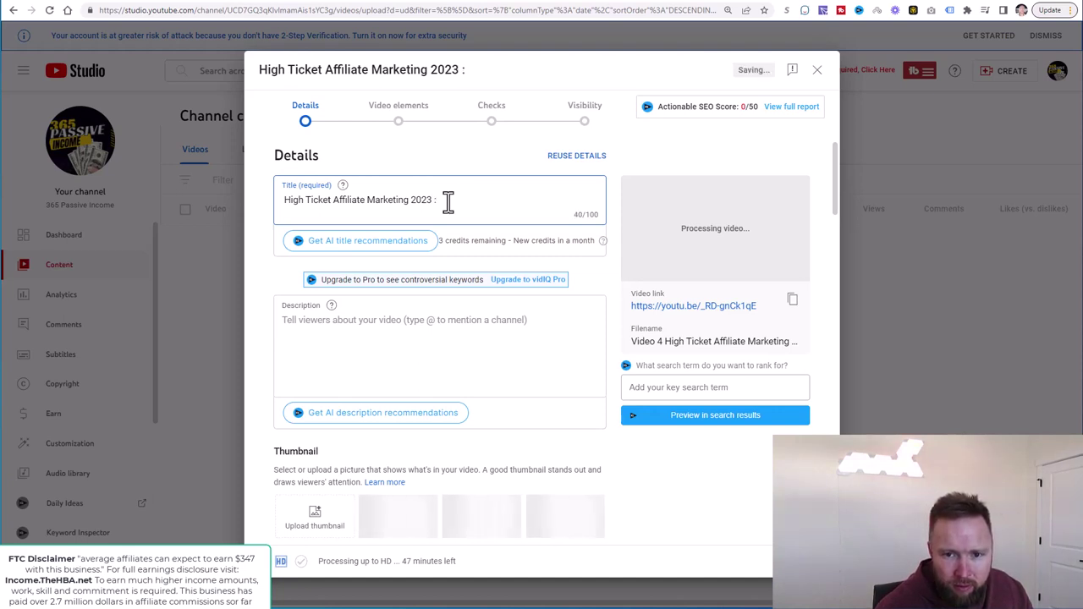
key(BackSpace)
key(BackSpace)
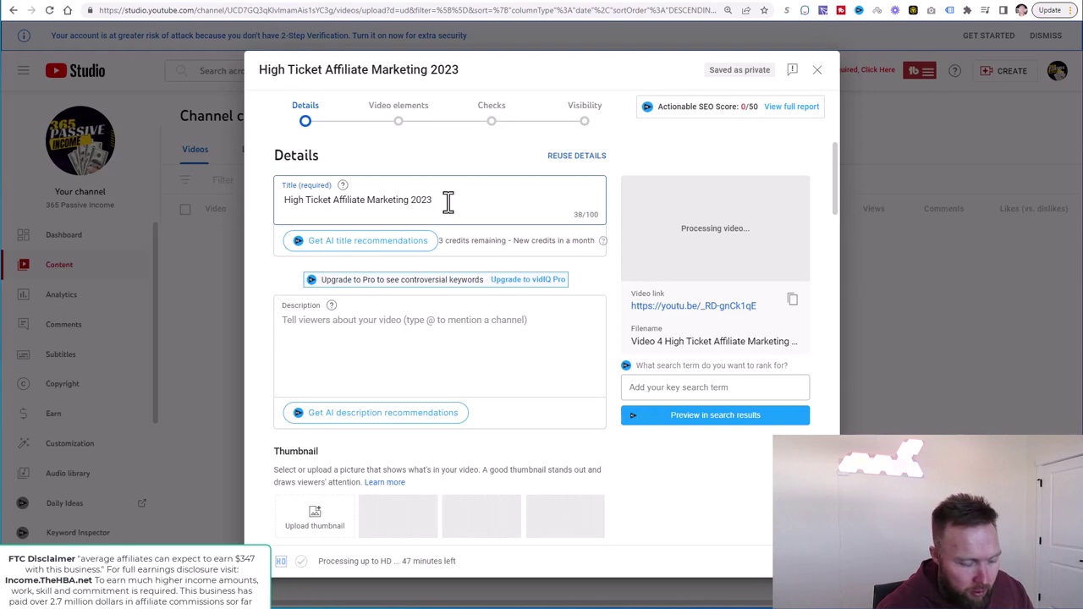
text(: )
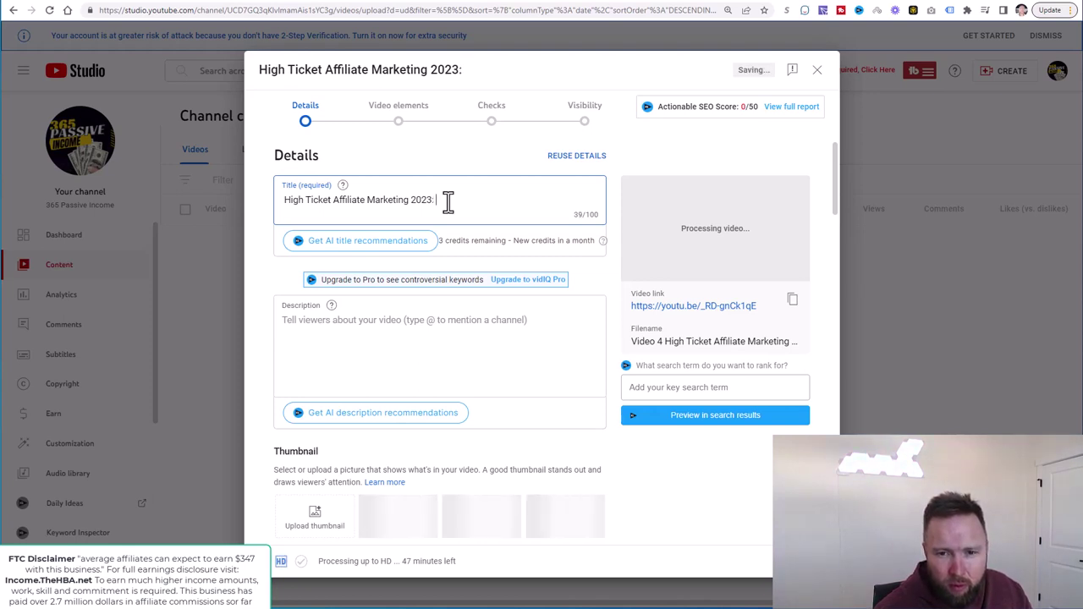
text(Zero To 10)
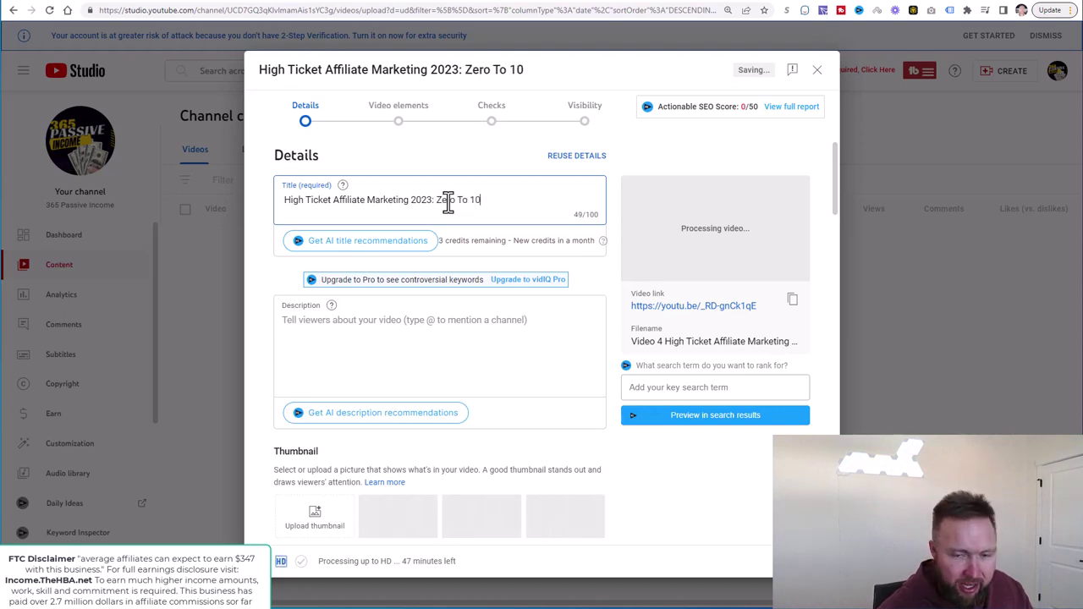
text(k)
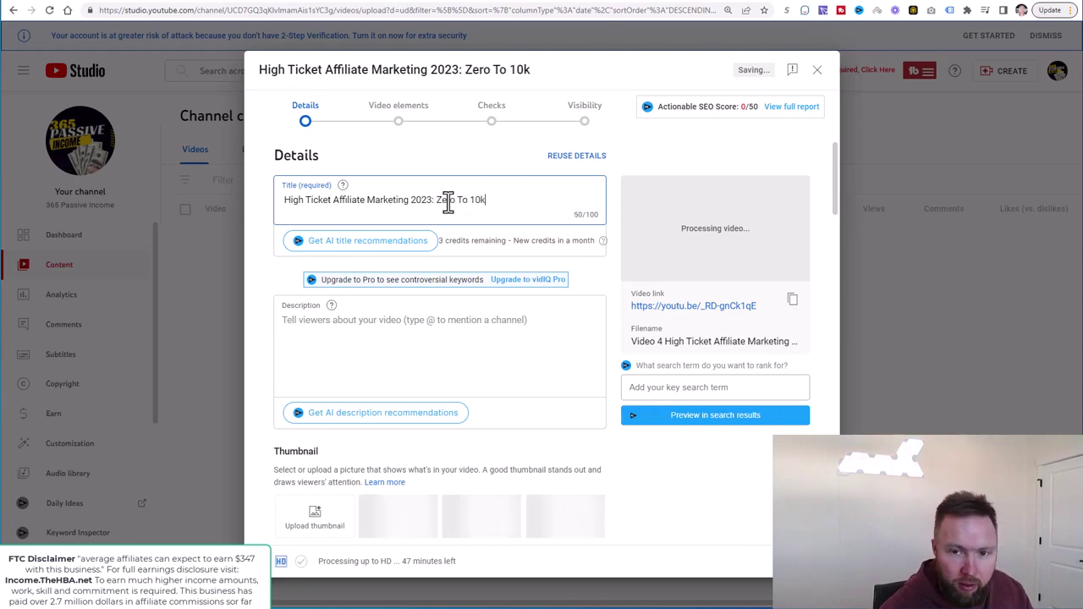
key(BackSpace)
key(BackSpace)
key(BackSpace)
text($10,)
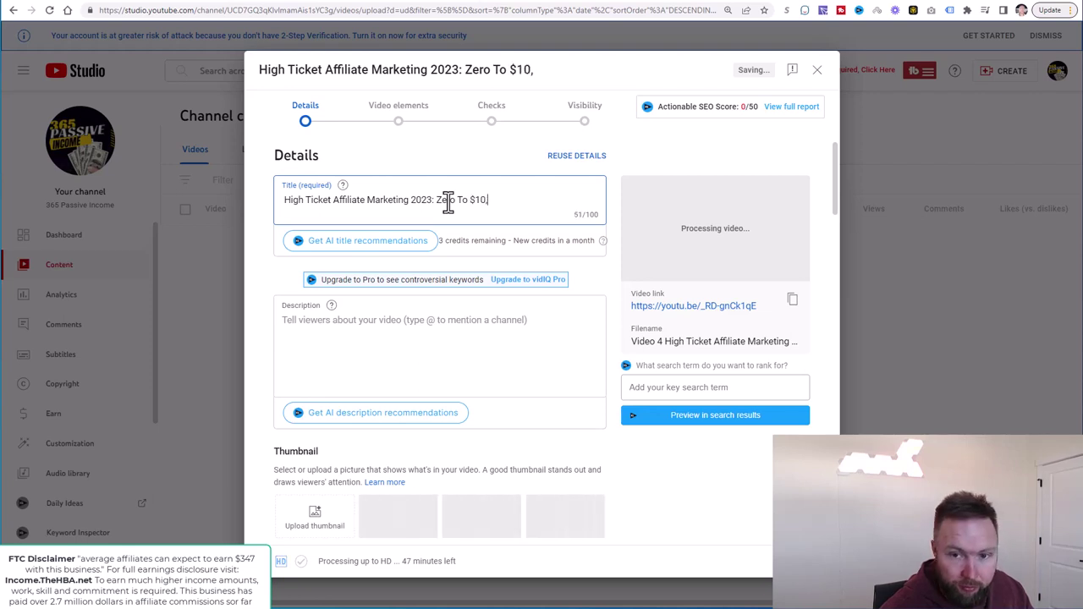
text(000 Per Mon)
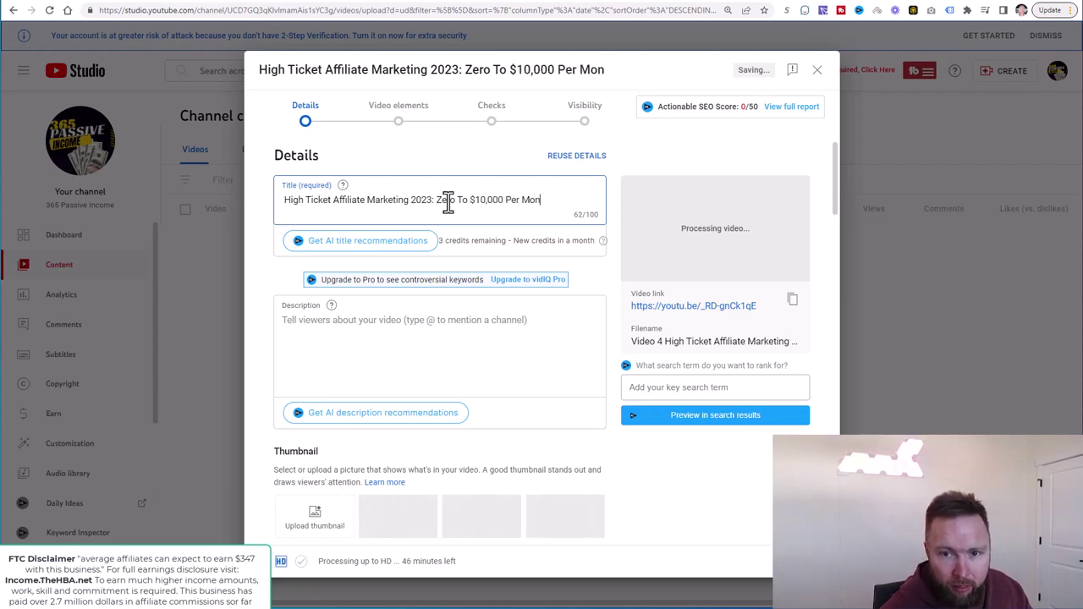
text(th)
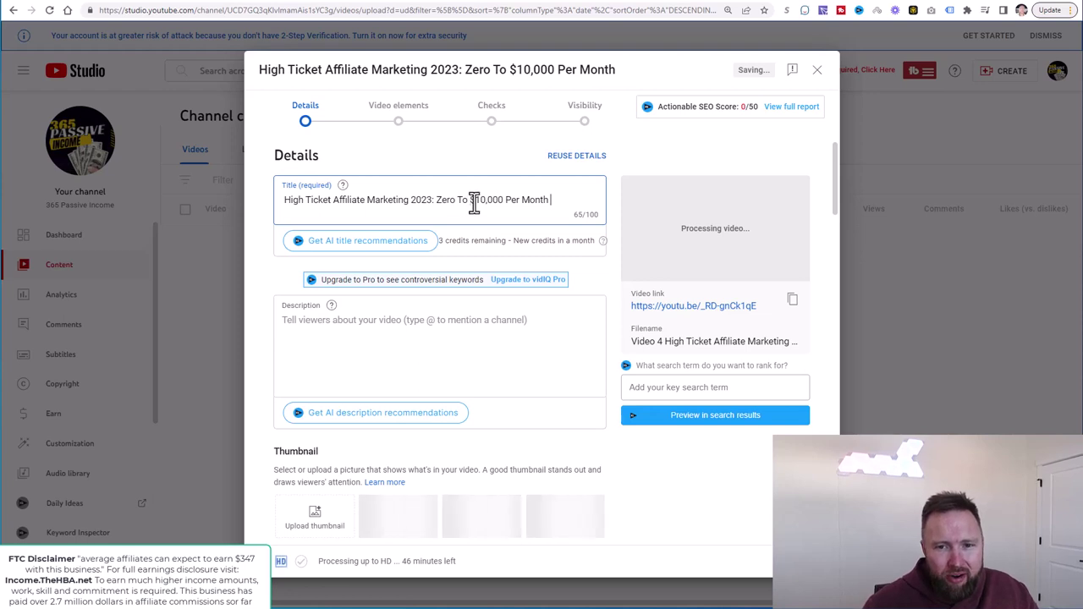
drag(470, 201, 517, 200)
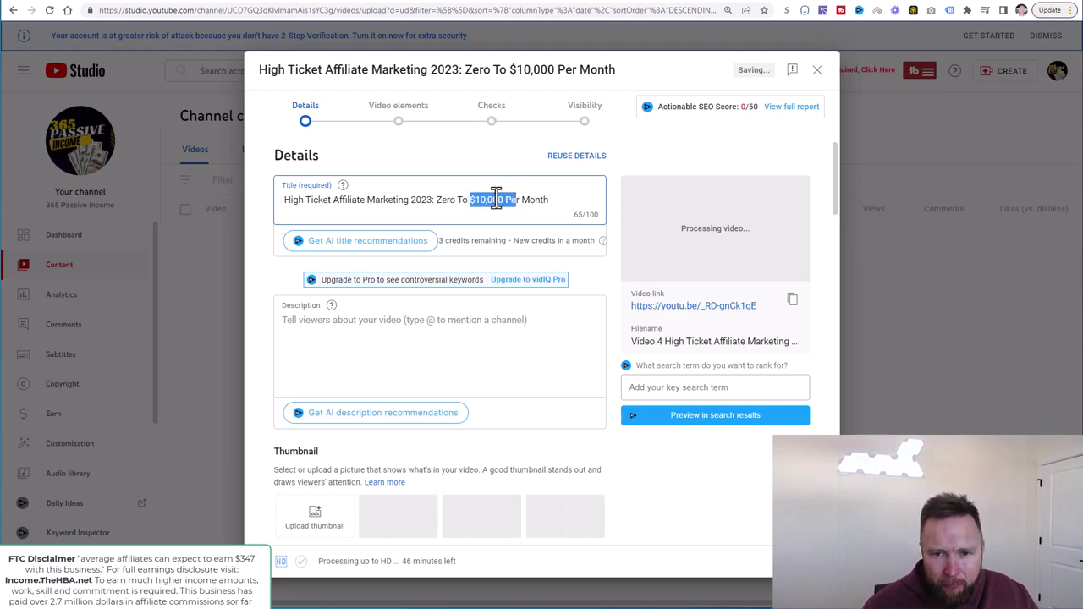
click(470, 205)
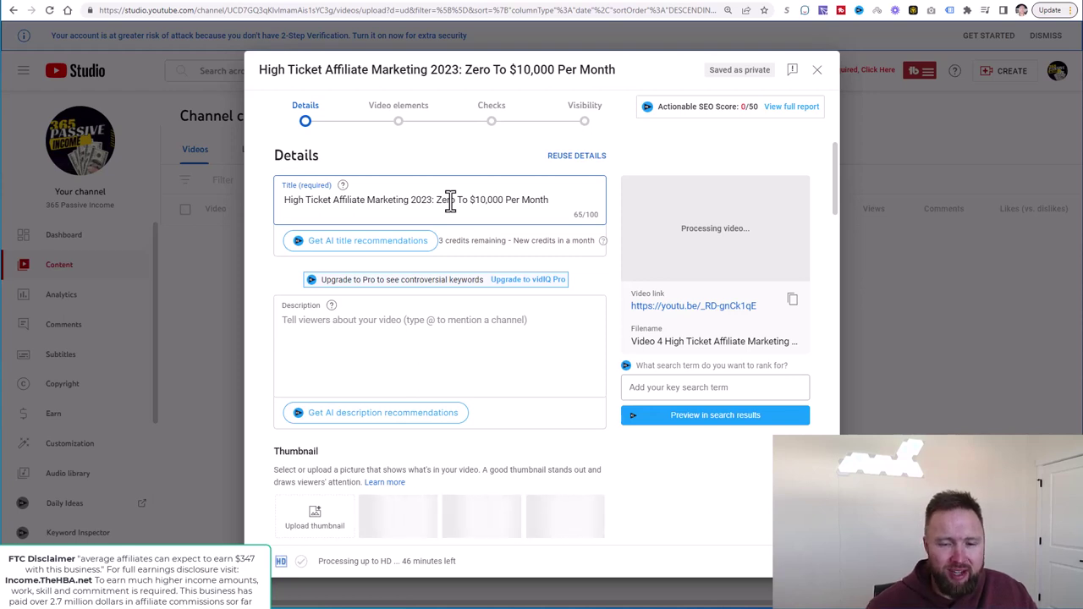
click(648, 4)
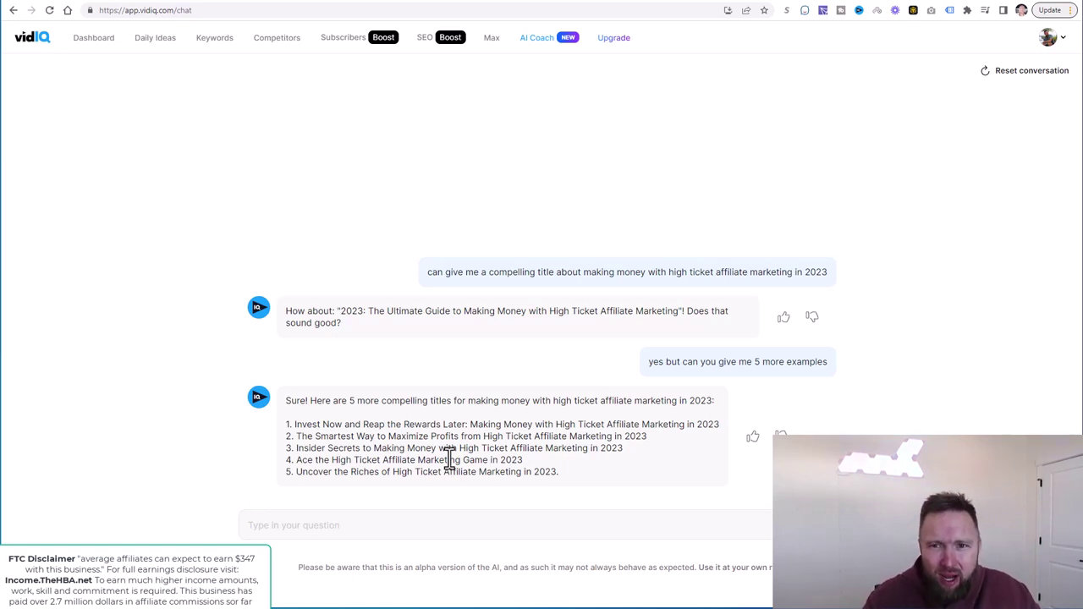
Review vidIQ's five title suggestions, then go back to the Studio upload details
click(691, 5)
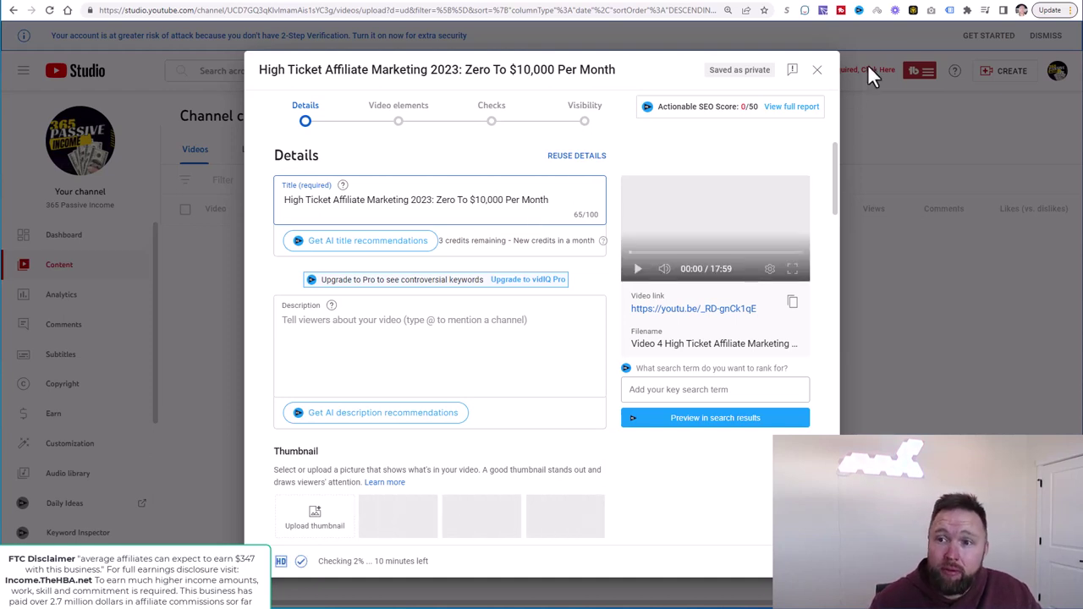
Search YouTube in a new tab for 'high ticket affiliate marketing'
key(ctrl+t)
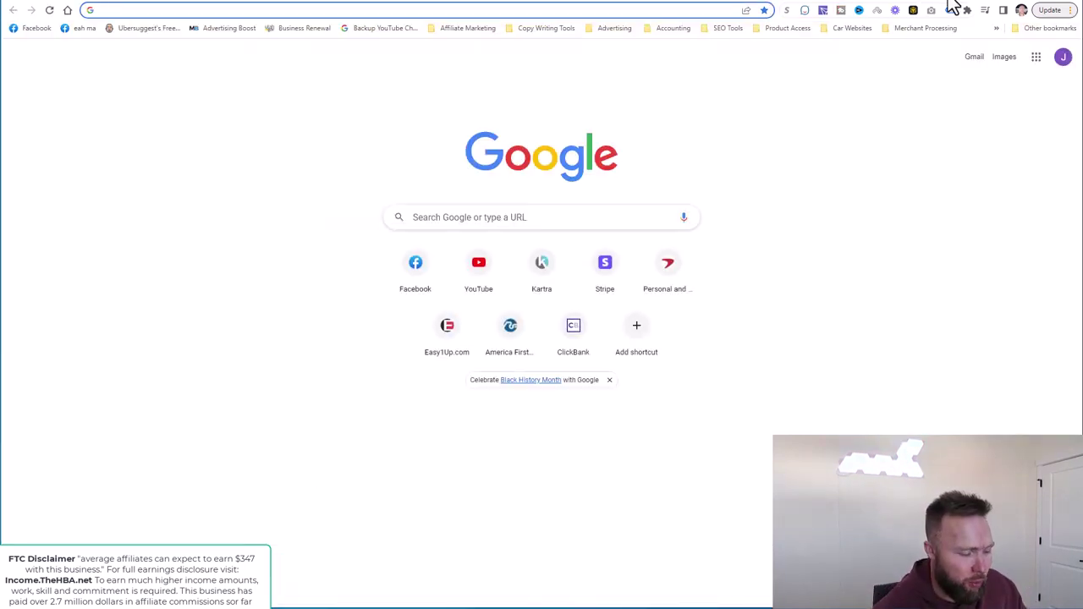
text(yo)
key(Return)
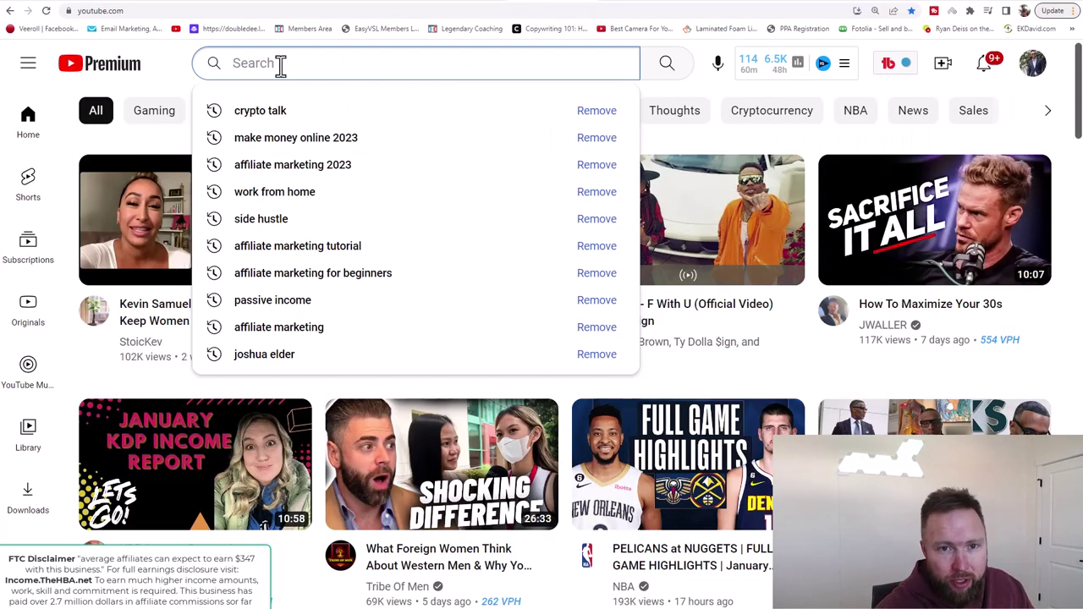
text(high ticket affiliate market)
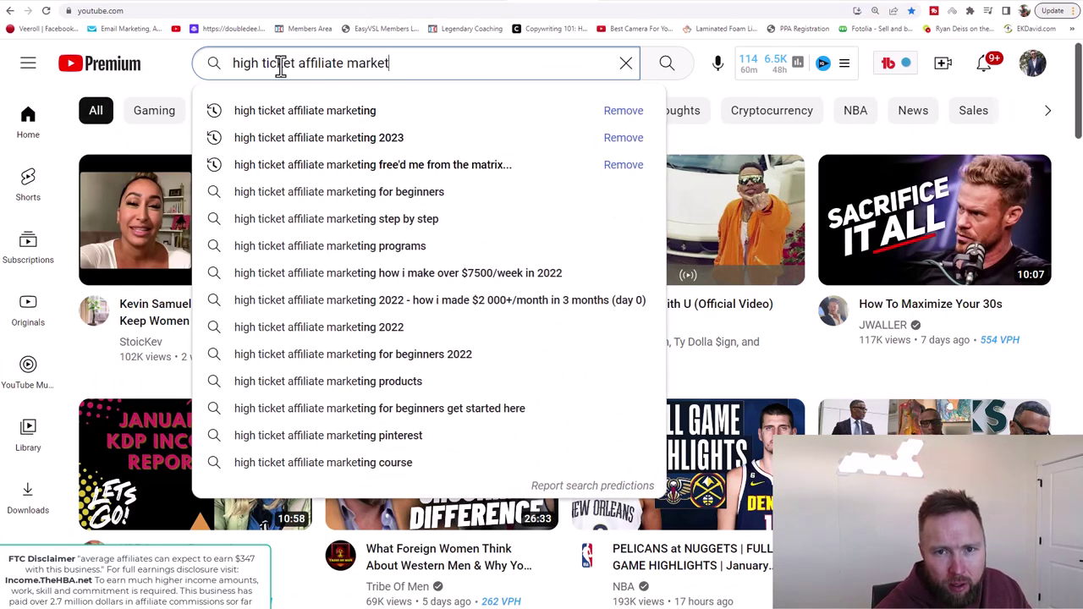
text(ing)
key(Return)
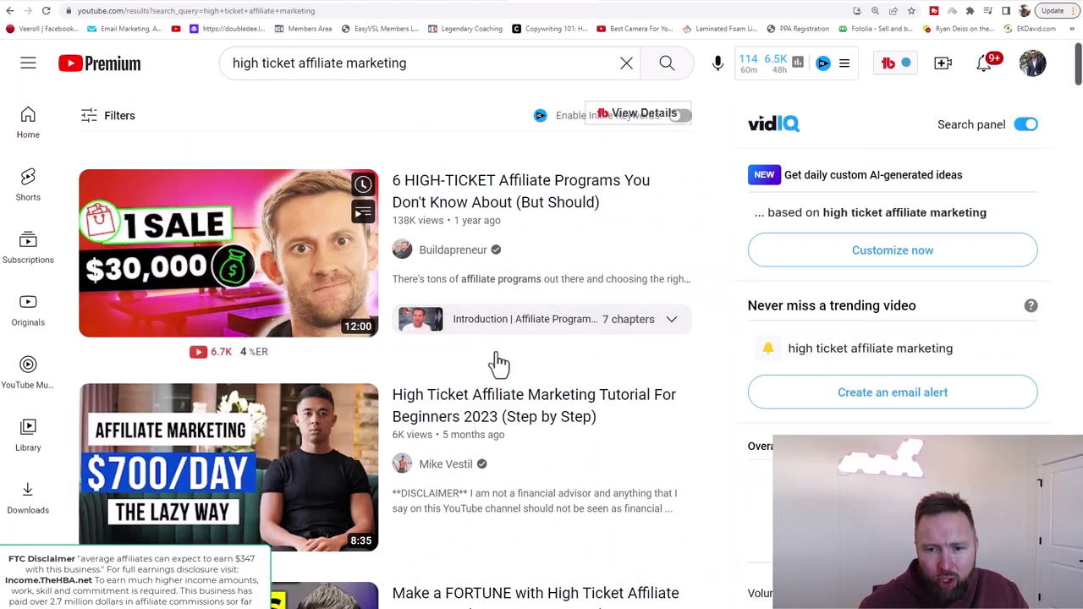
mouse_move(541, 253)
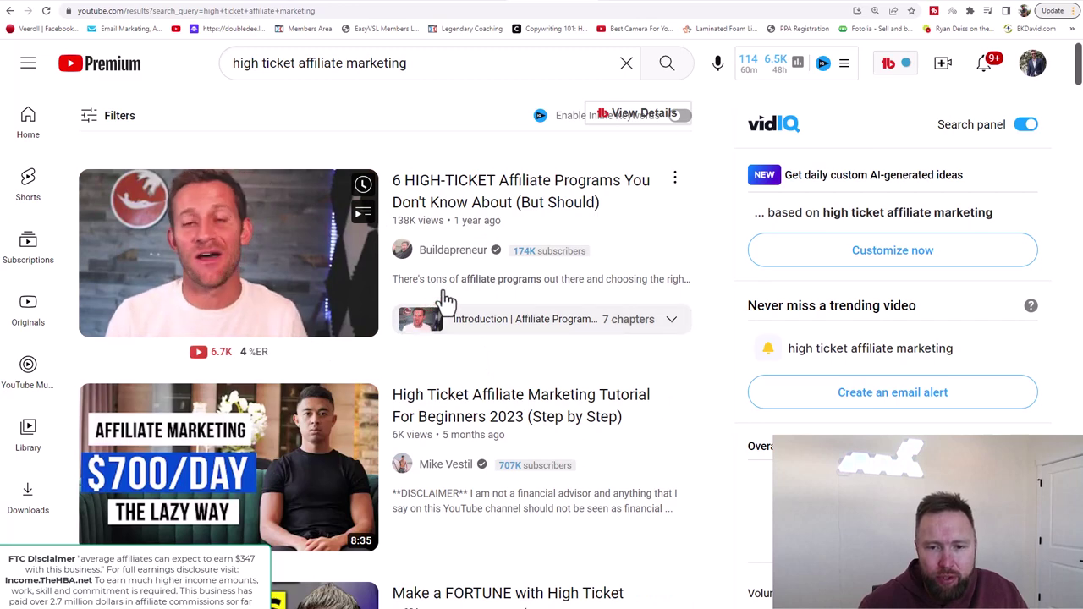
Scroll through the competing videos in the search results
scroll(448, 292, down, 2)
scroll(449, 289, down, 1)
scroll(450, 287, down, 1)
scroll(451, 284, down, 1)
scroll(451, 284, down, 1)
scroll(450, 287, down, 1)
mouse_move(229, 331)
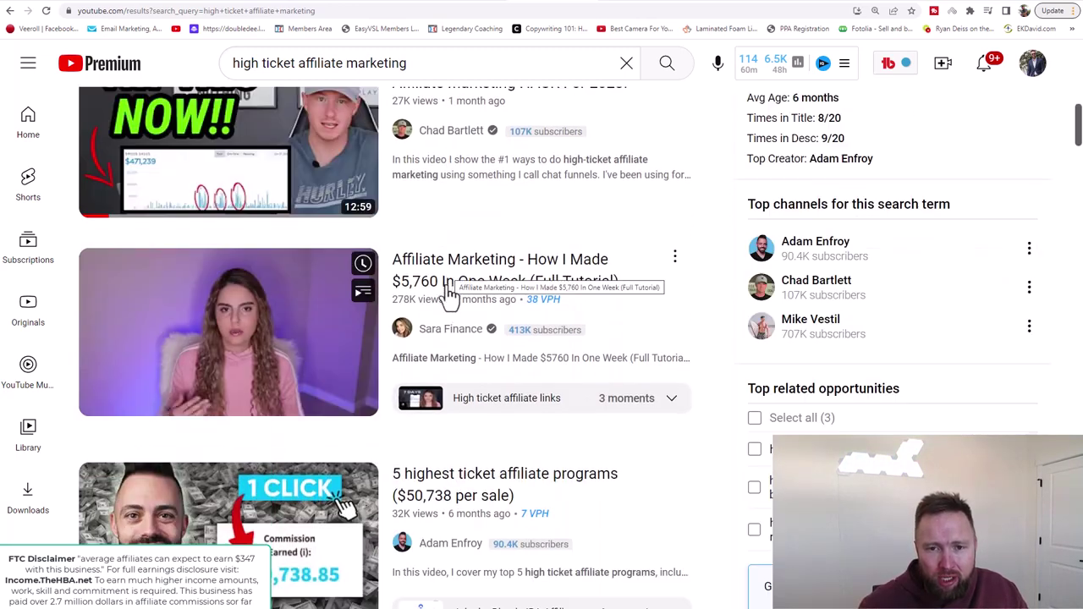
scroll(448, 296, up, 1)
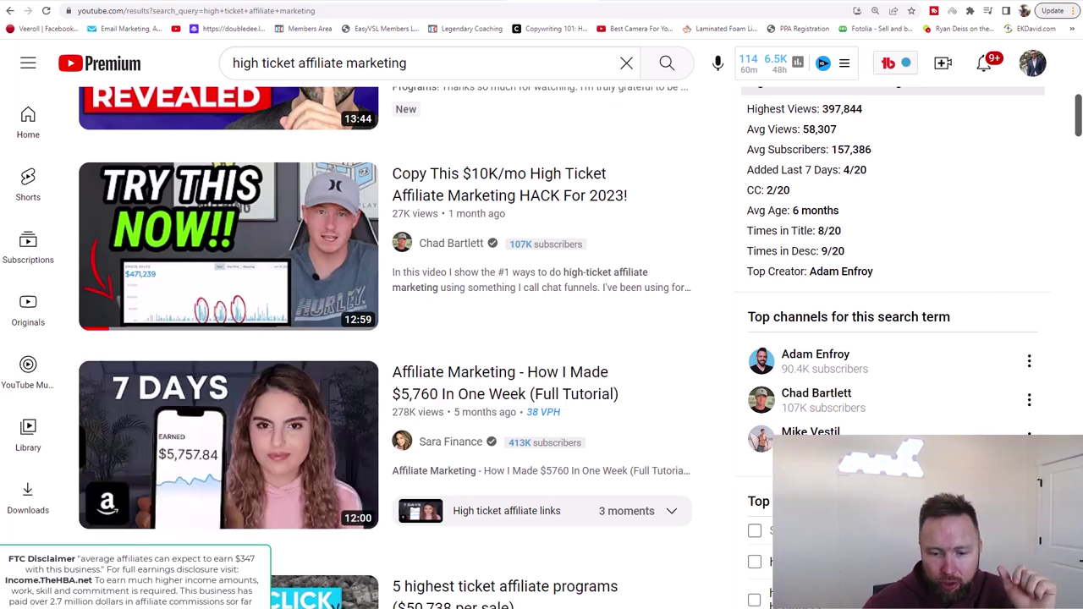
scroll(448, 295, down, 5)
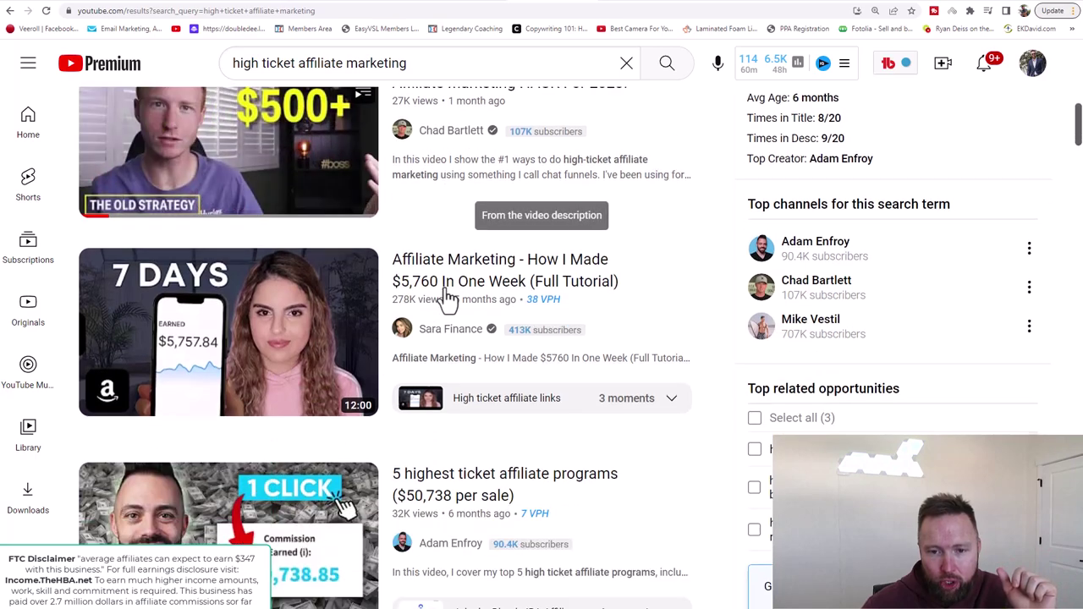
scroll(447, 297, down, 1)
scroll(435, 302, down, 1)
scroll(435, 302, up, 3)
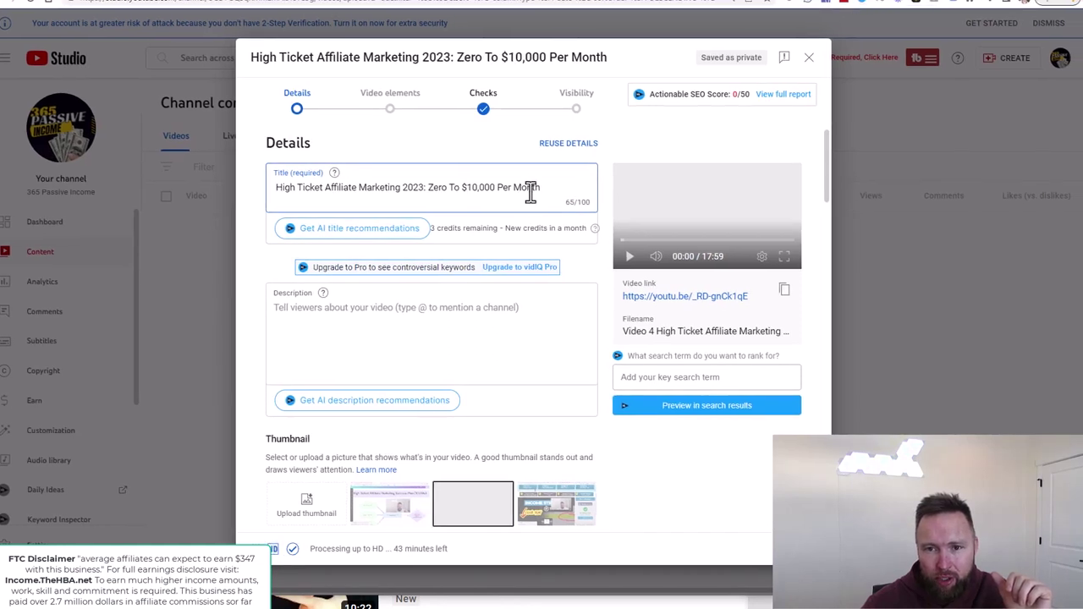
Paste the video title as the description's first line
drag(541, 188, 278, 187)
key(ctrl+c)
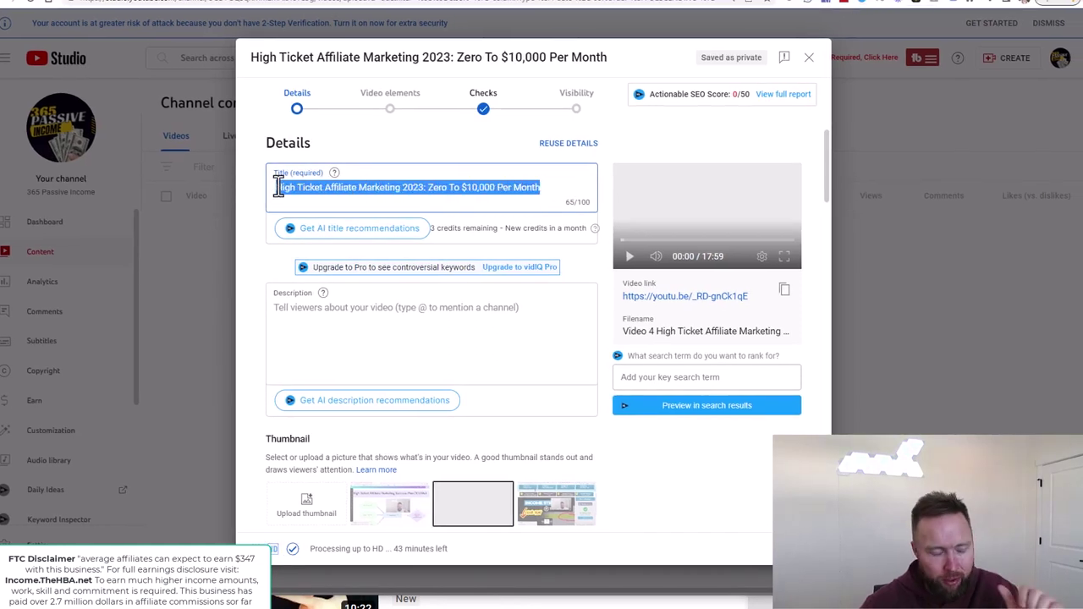
click(304, 332)
key(ctrl+v)
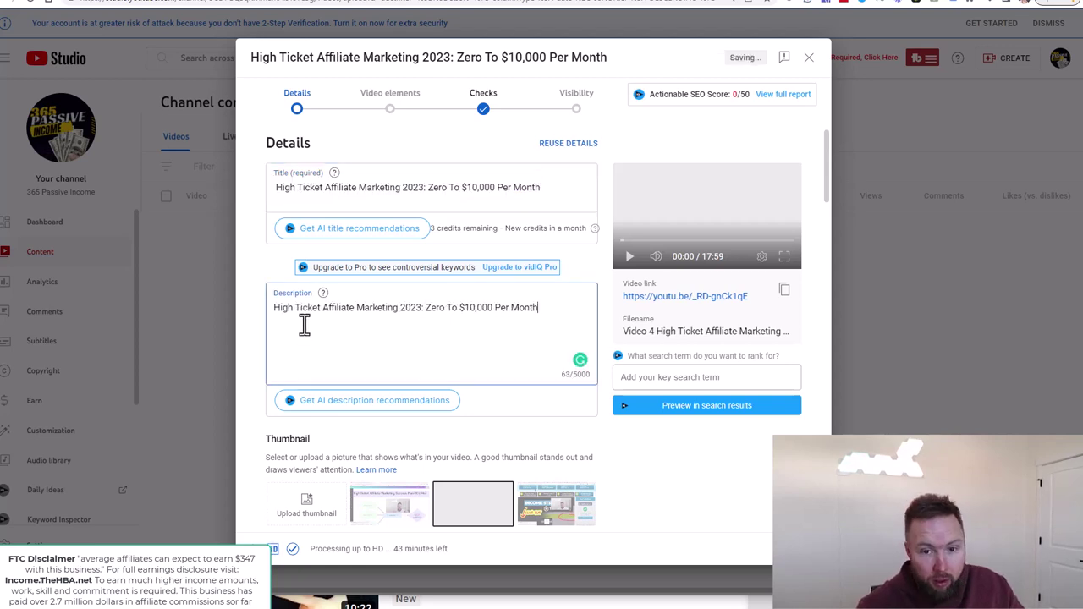
Replace 'Zero' with 'Blueprint' in both the title and the description
double_click(433, 187)
text(Blueprint)
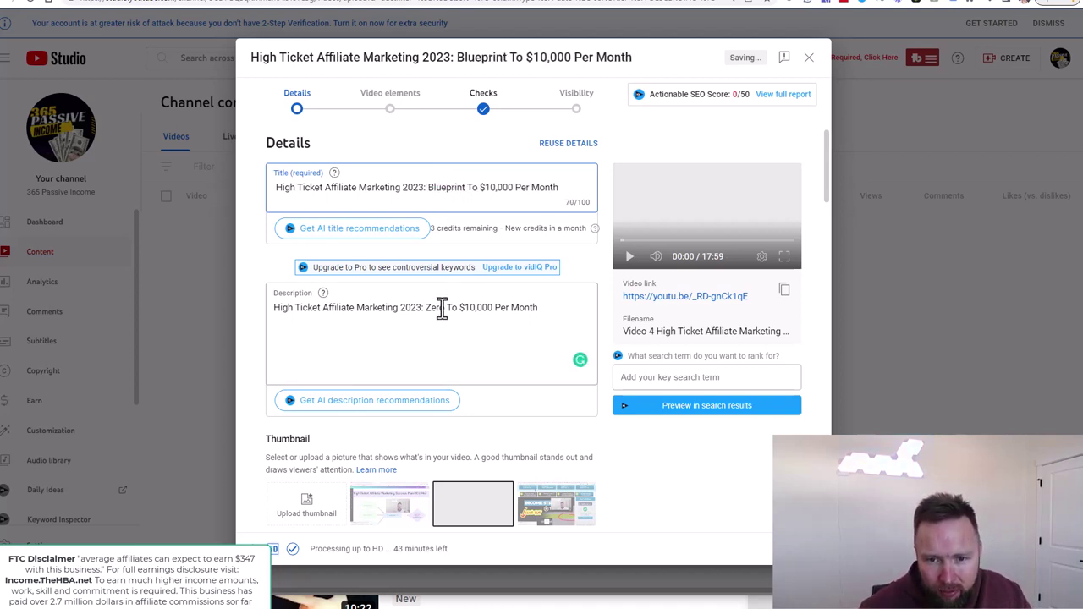
drag(426, 308, 435, 308)
double_click(432, 308)
text(Bluepring)
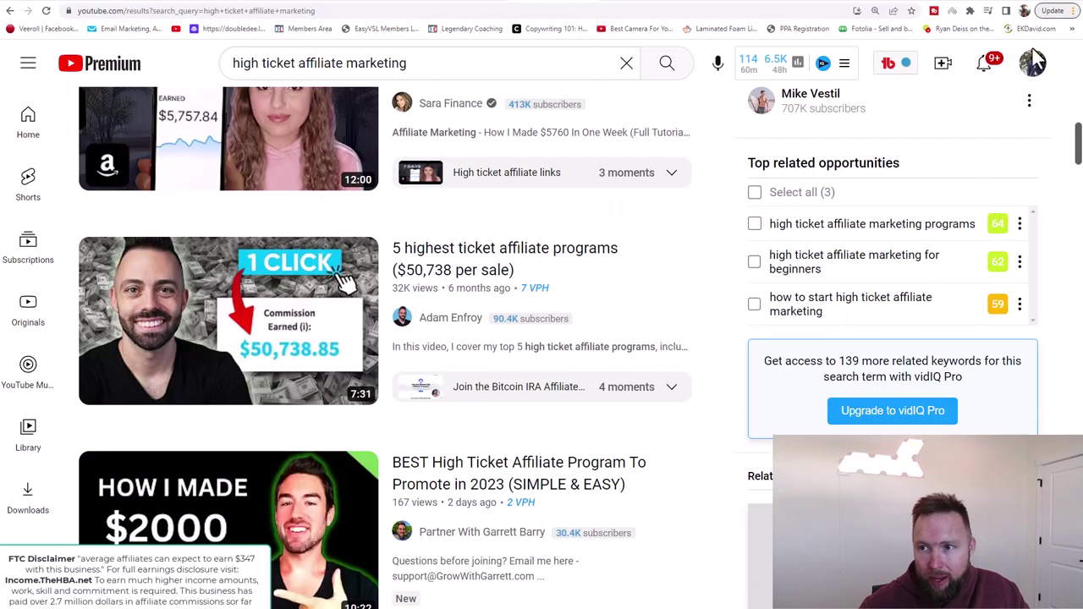
Open the older $10K/mo High Ticket video's details and select its Step 1–4 description
click(1031, 66)
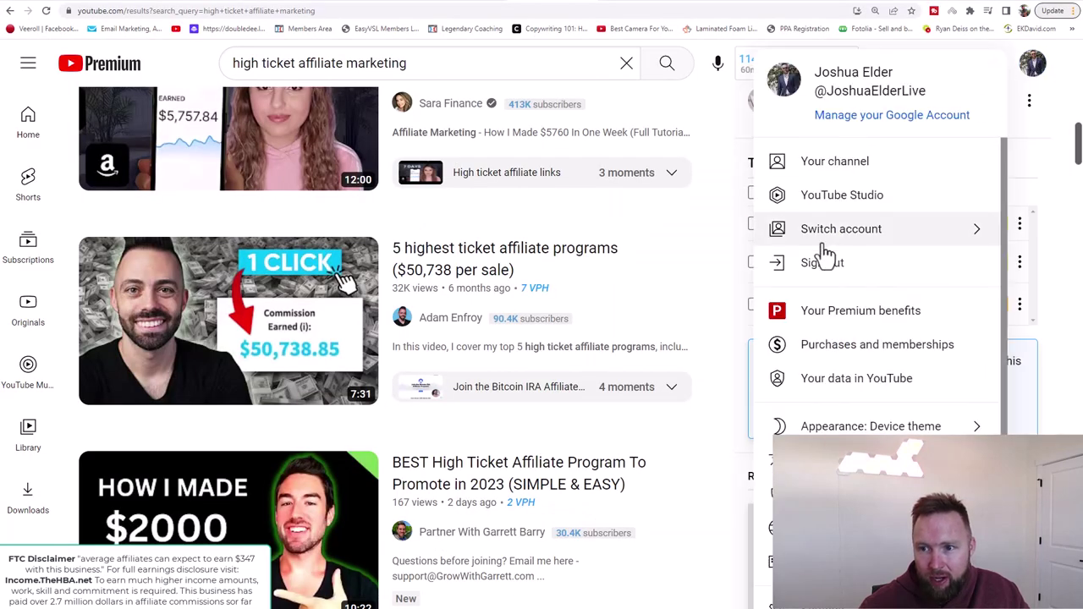
click(822, 202)
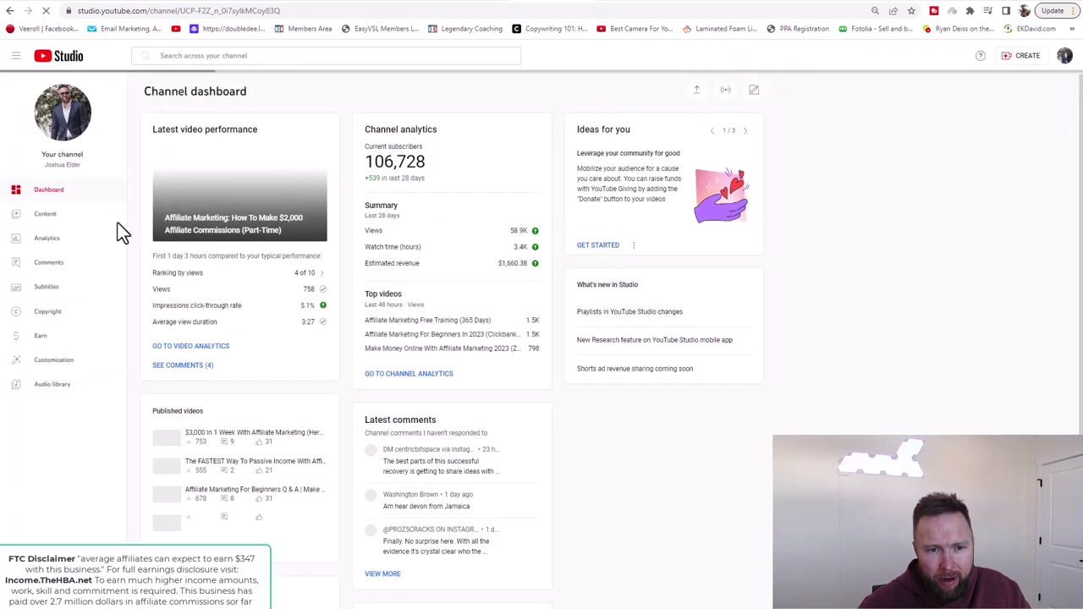
click(46, 217)
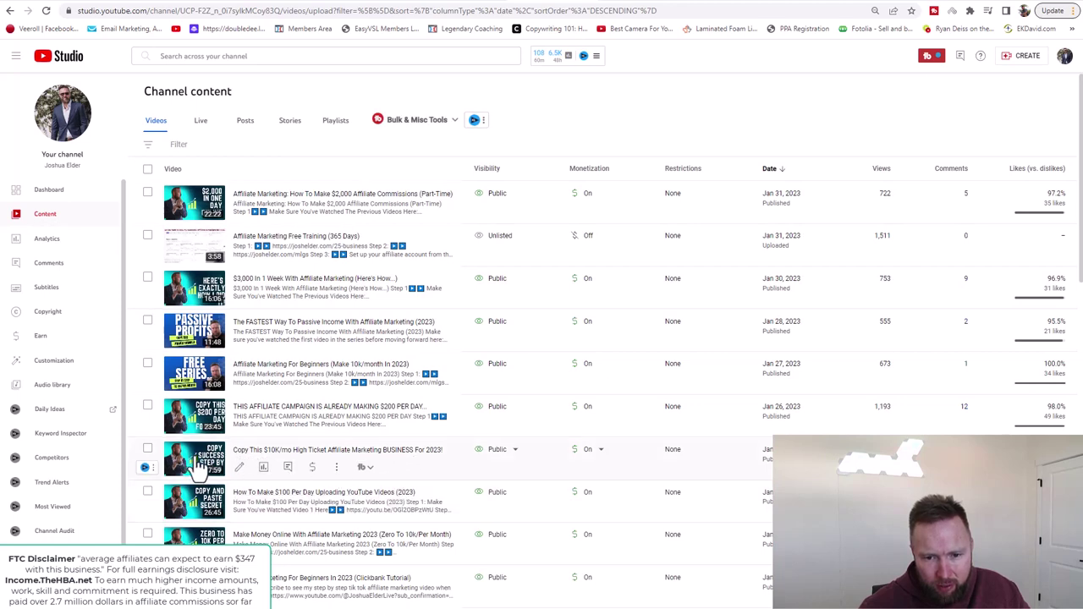
click(197, 468)
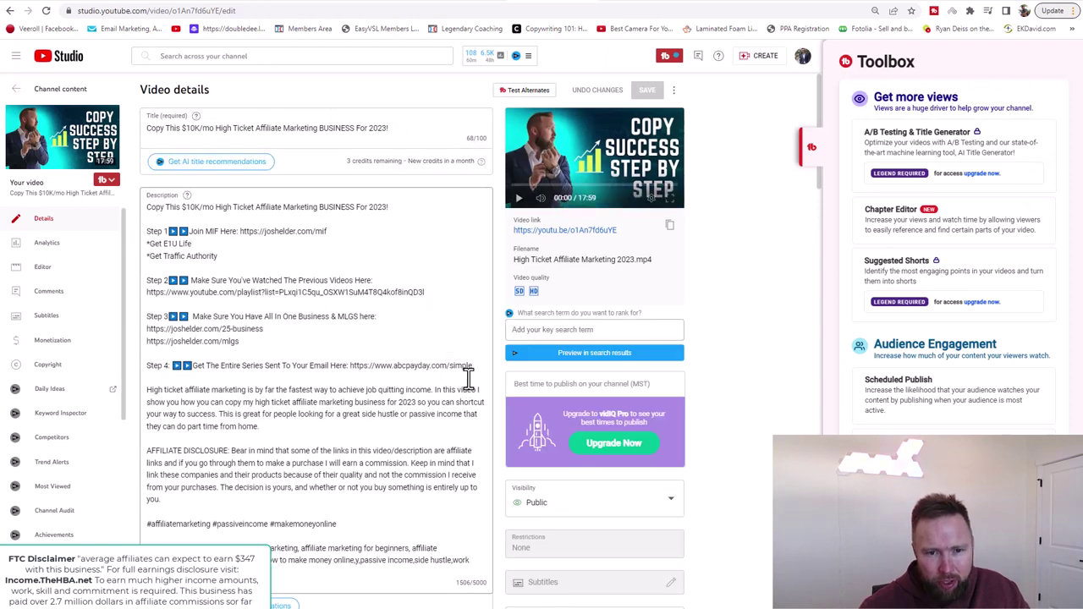
drag(474, 365, 152, 232)
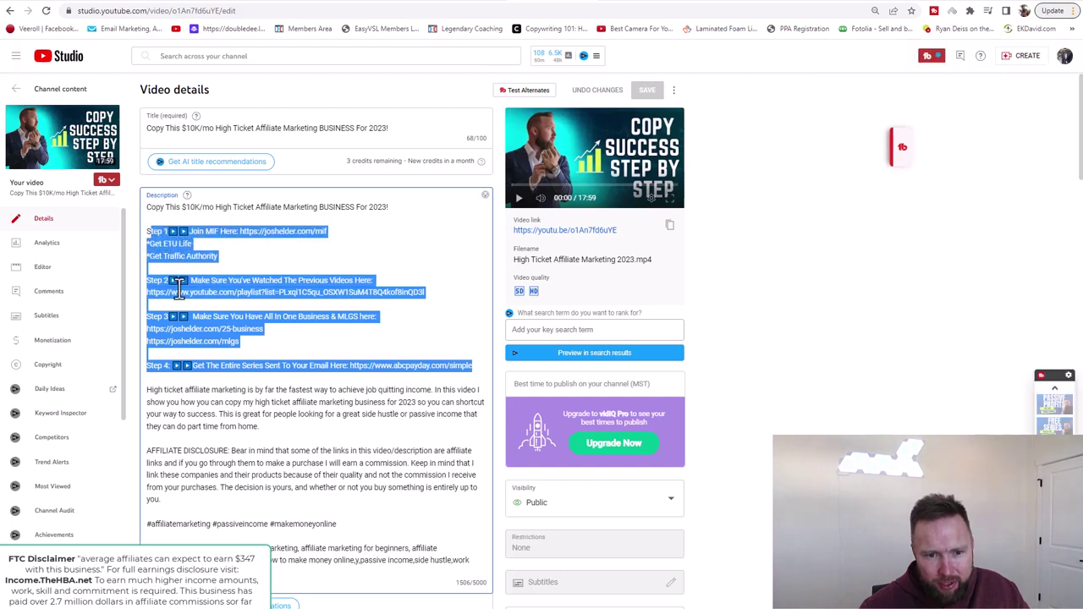
click(230, 475)
drag(470, 560, 152, 234)
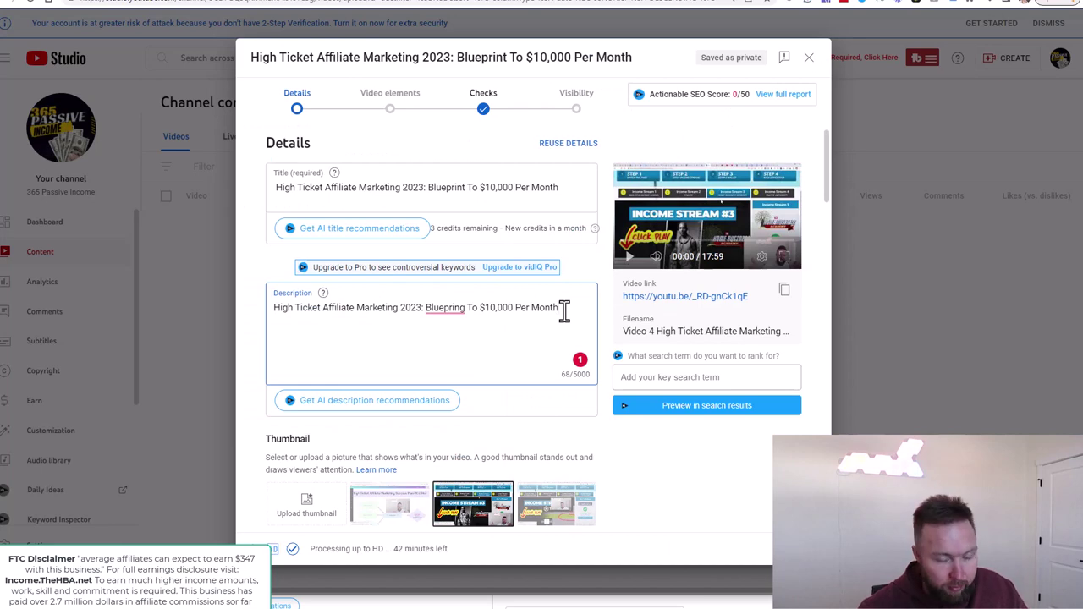
Paste the Step 1–4 link list below the first line and correct the spelling of 'Blueprint'
key(ctrl+v)
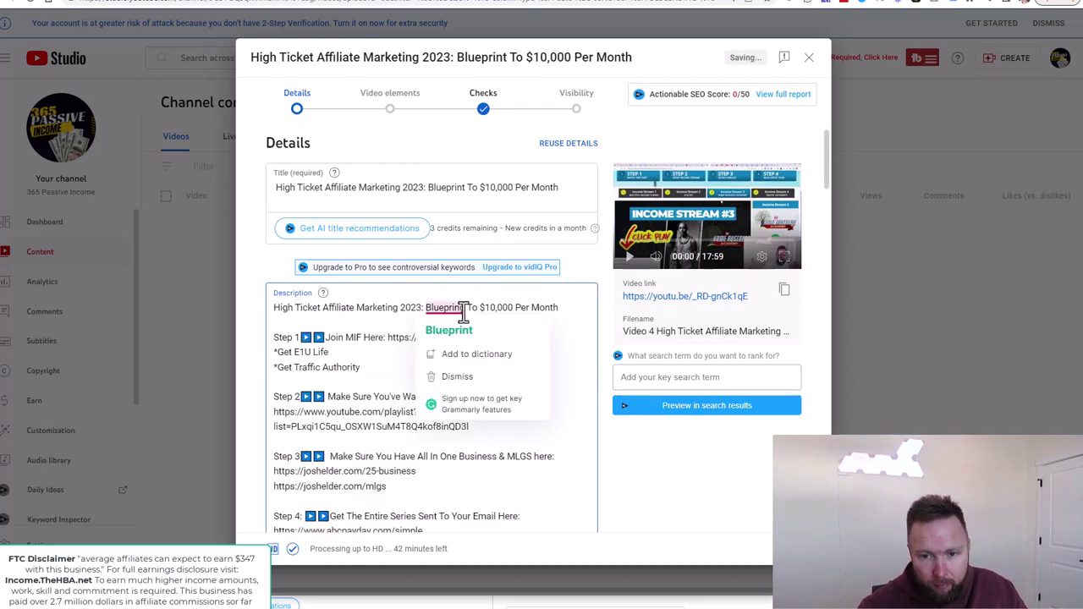
click(457, 329)
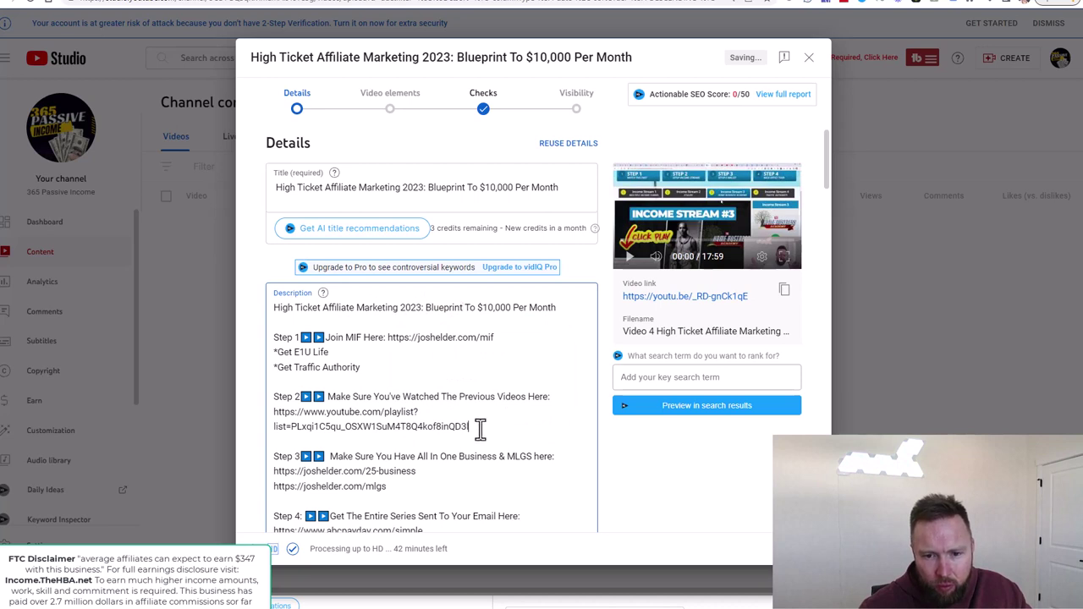
drag(468, 427, 282, 415)
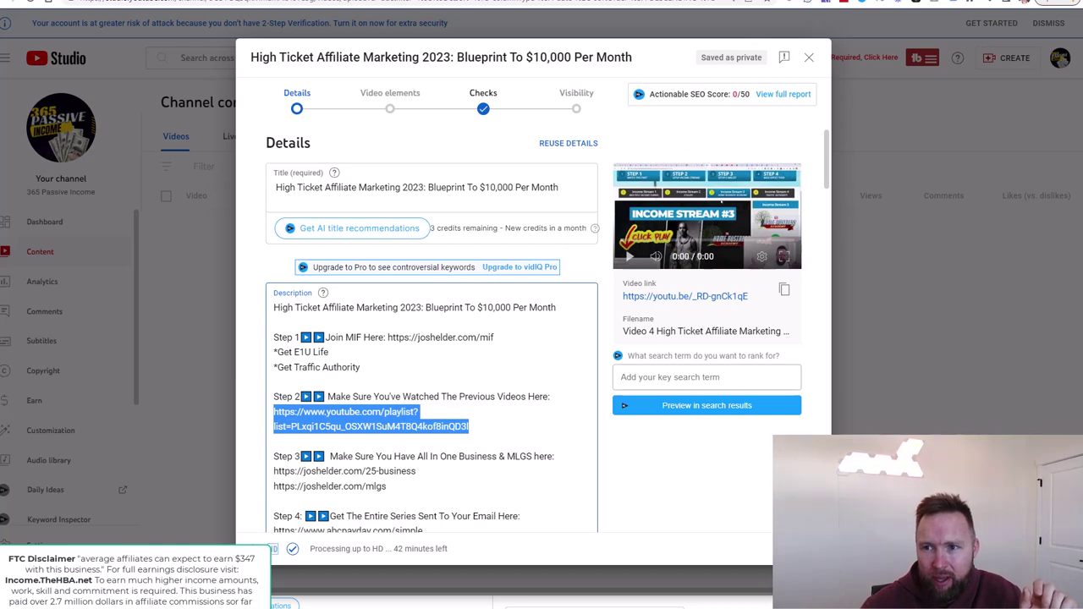
Open YouTube in a new tab and reach the 365 Passive Income channel page
key(ctrl+t)
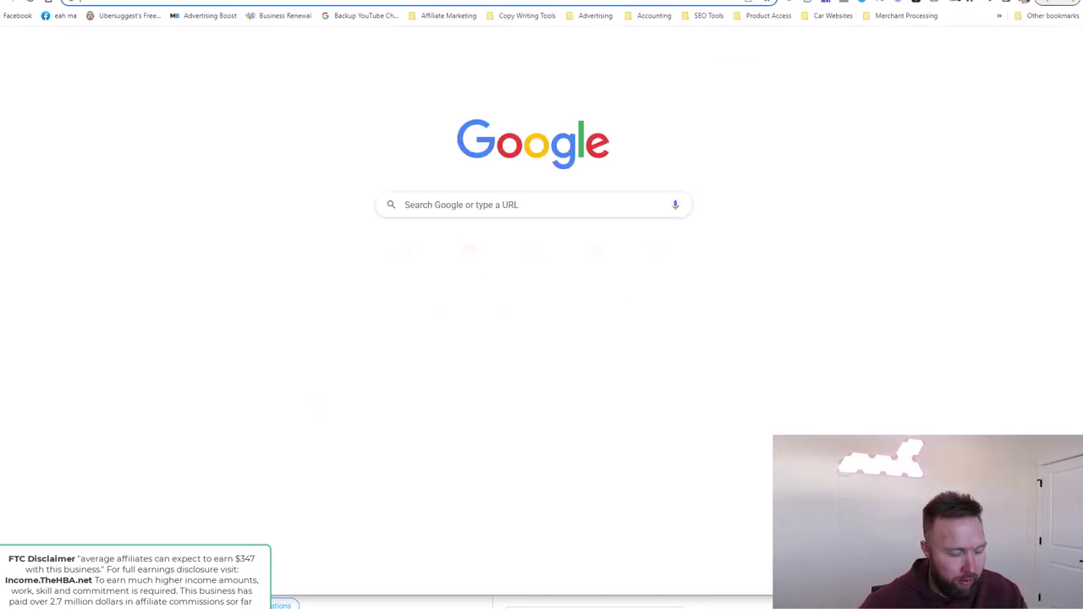
text(ypu)
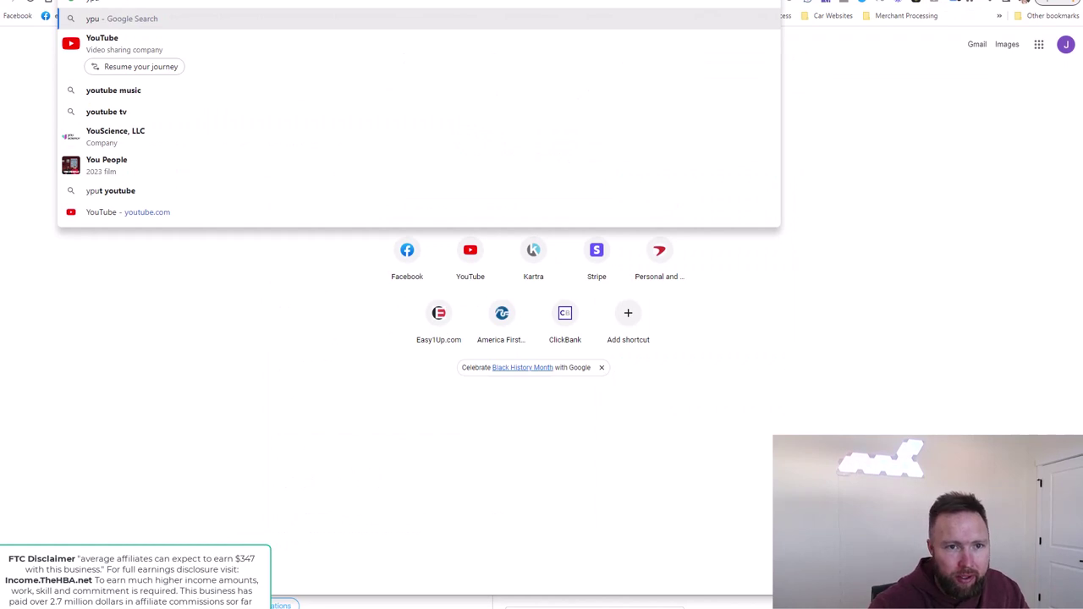
key(BackSpace)
key(BackSpace)
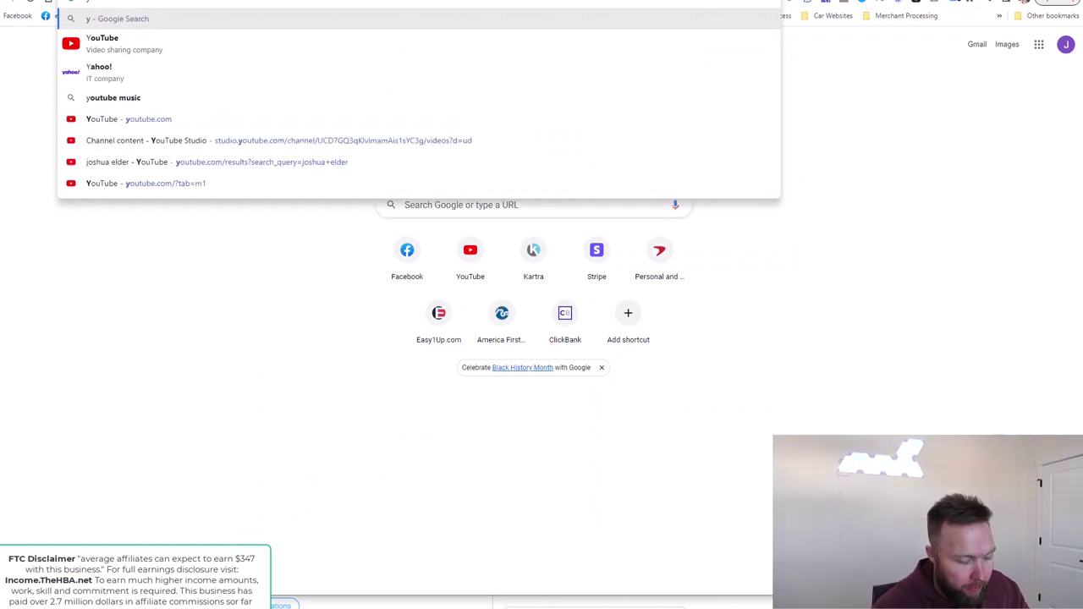
text(o)
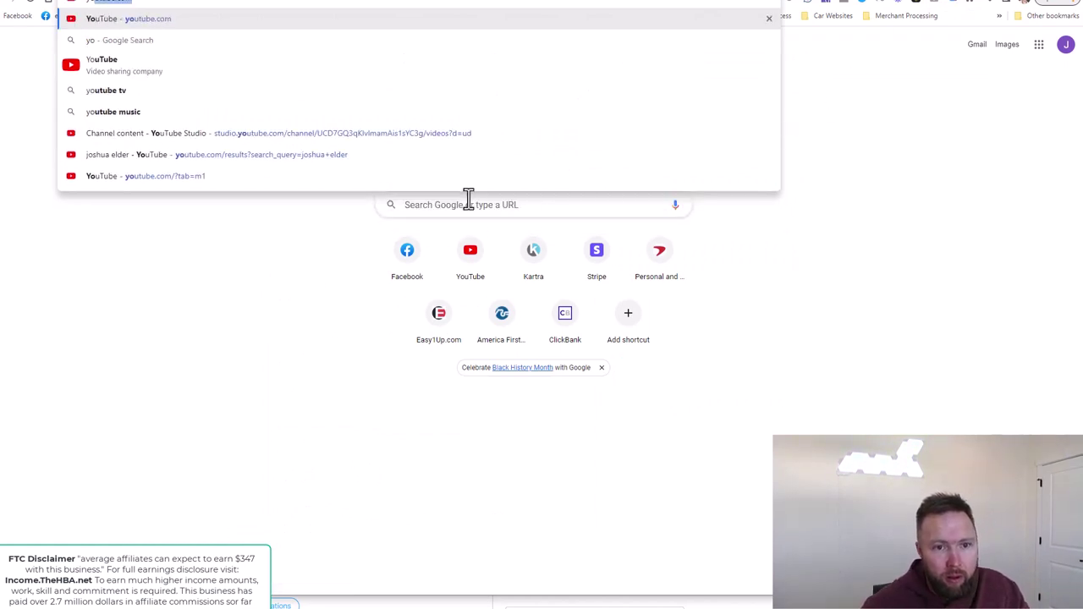
click(133, 75)
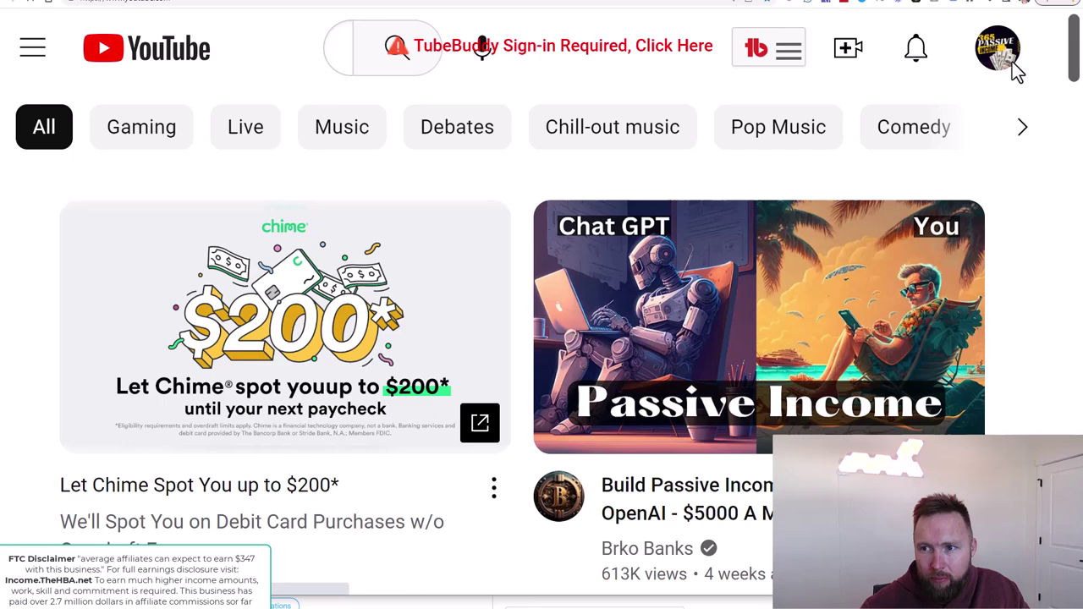
click(1013, 68)
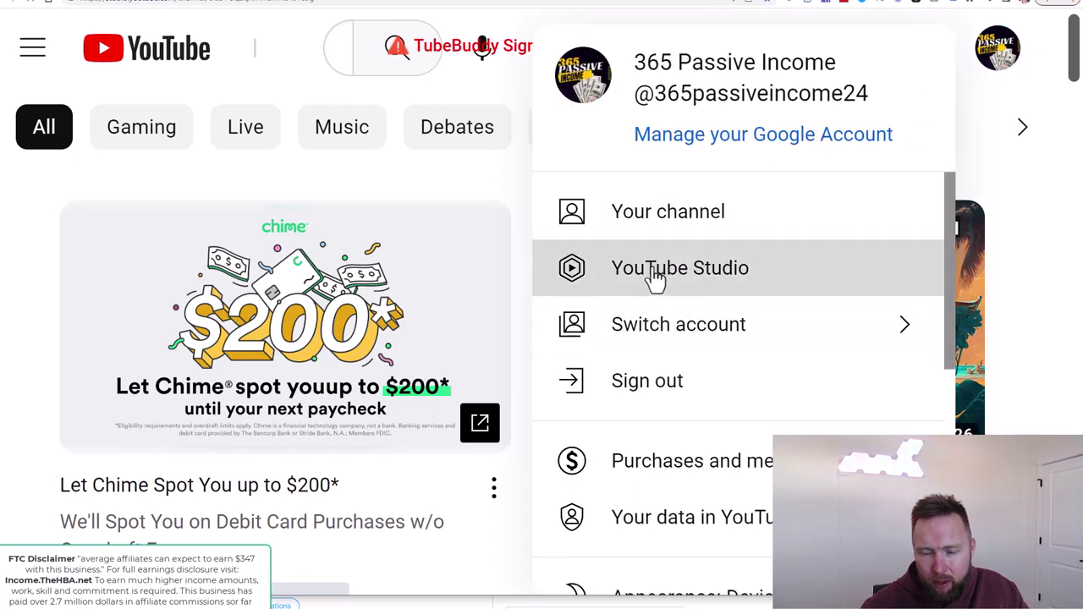
click(657, 276)
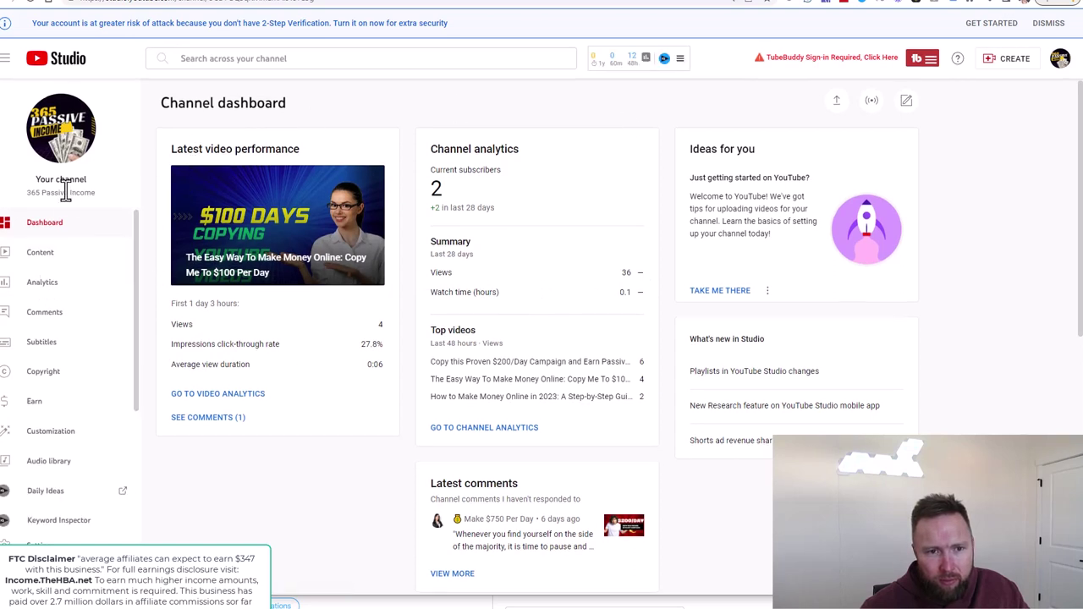
click(67, 143)
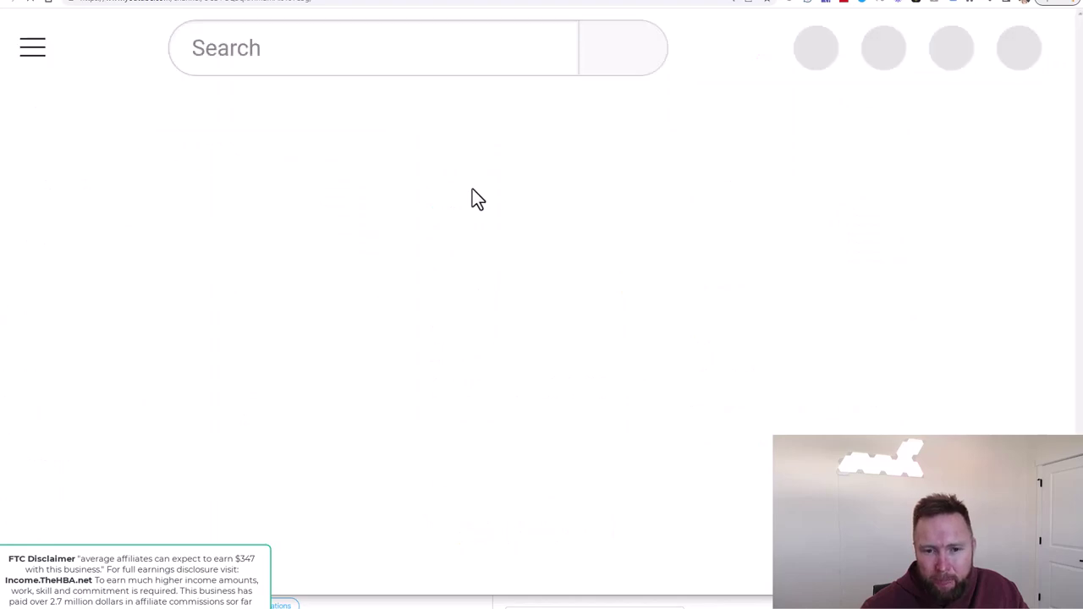
Copy the link of the '365 Day Affiliate Marketing Formula' playlist
scroll(575, 393, down, 1)
scroll(499, 355, down, 2)
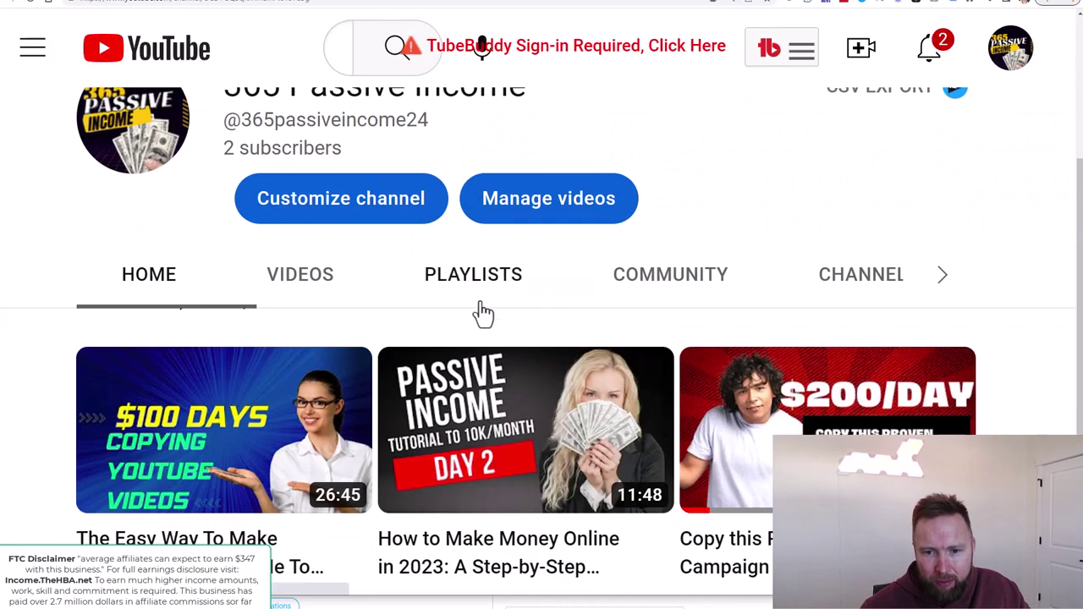
click(481, 286)
scroll(508, 338, down, 2)
scroll(364, 338, down, 2)
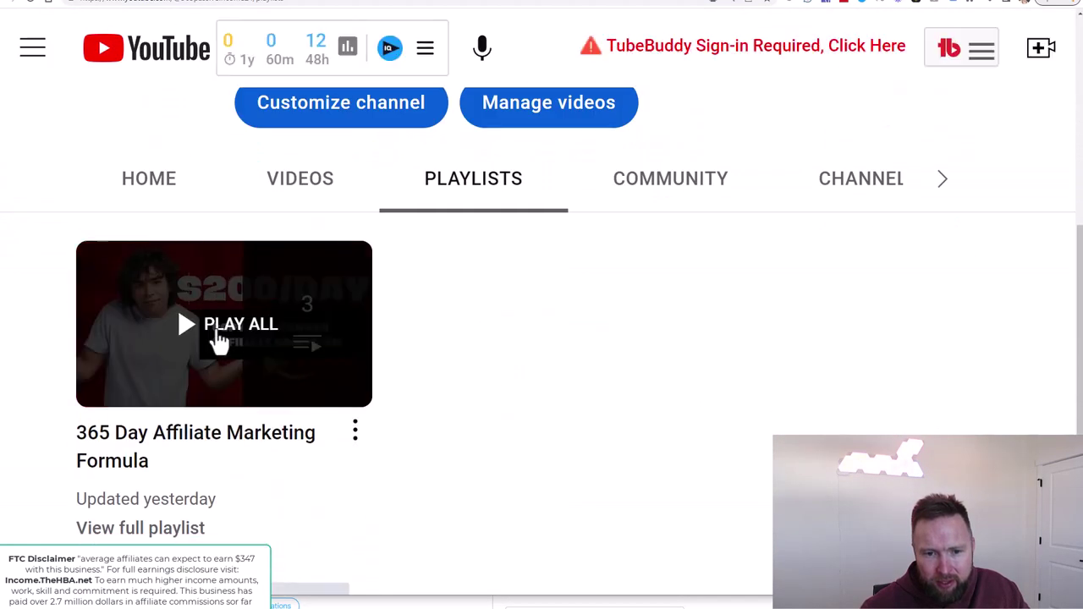
right_click(204, 322)
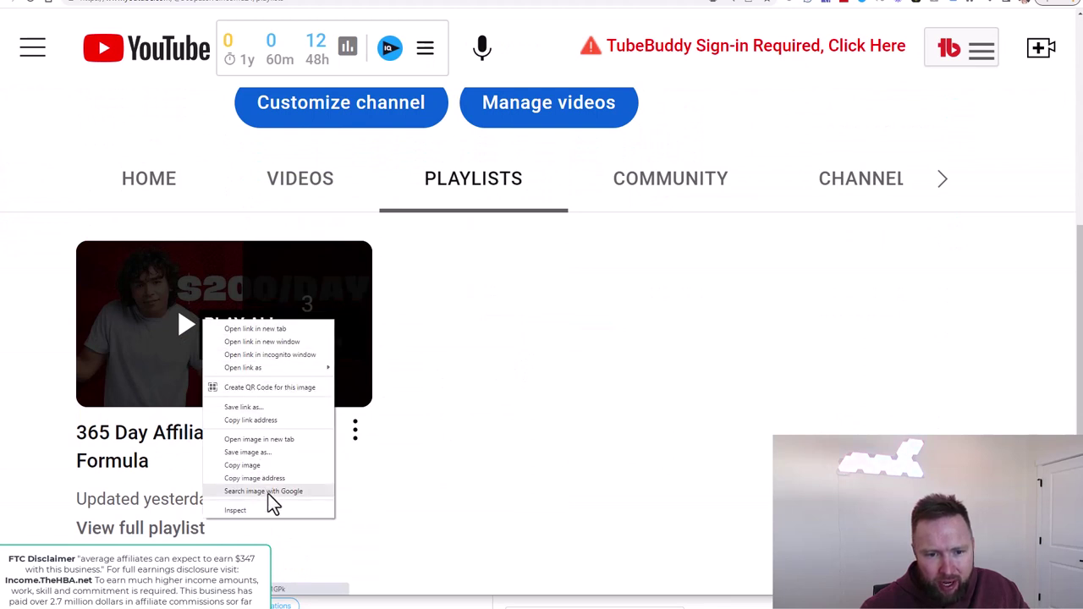
click(271, 420)
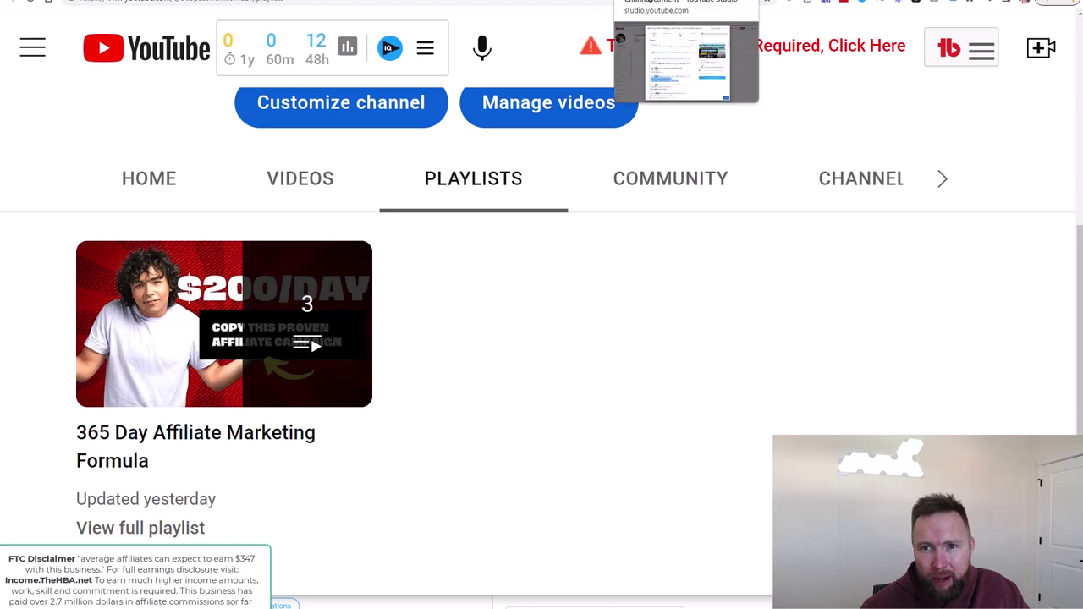
Swap the description's old playlist link for the new one and load it to verify
click(659, 9)
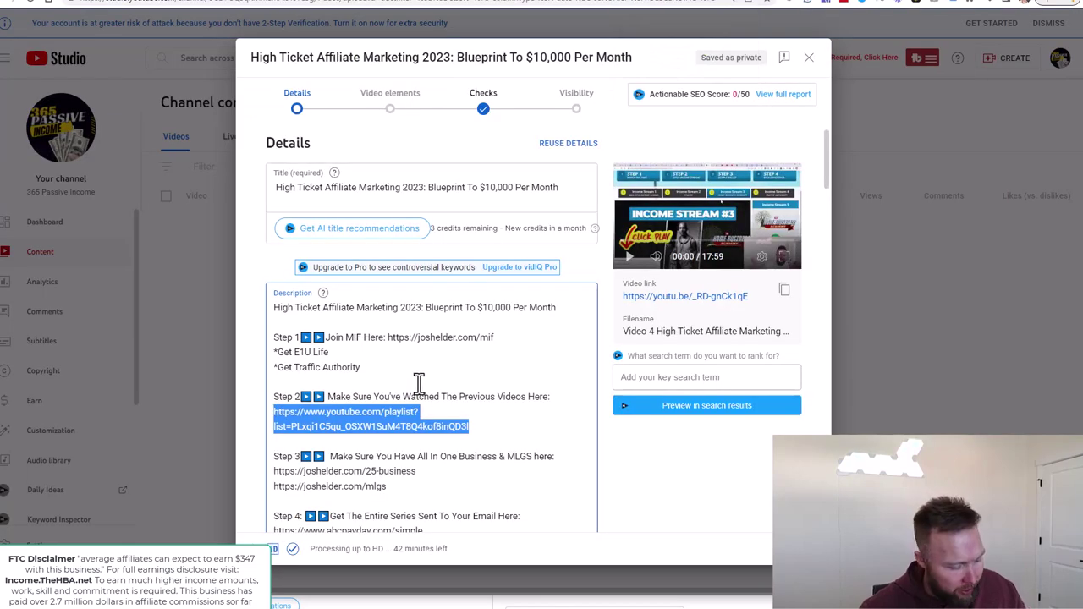
text(https://www.youtube.com/watch?v=U34pVADaRAQ&list=PLw8YTHhfmR9_7GHHolE61Jg5fmS_K1GPk)
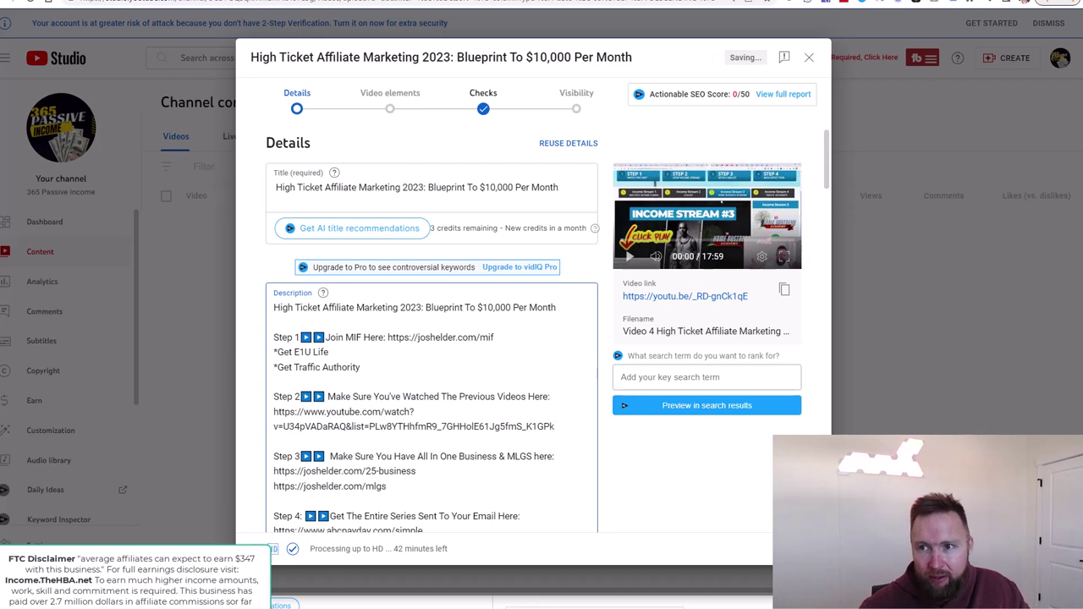
click(636, 4)
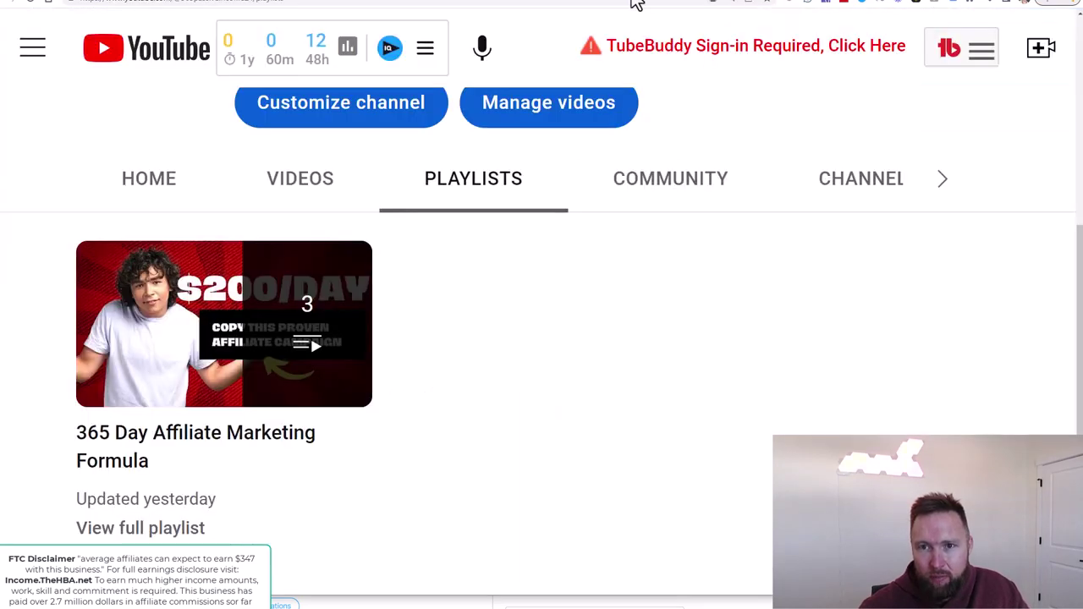
click(580, 7)
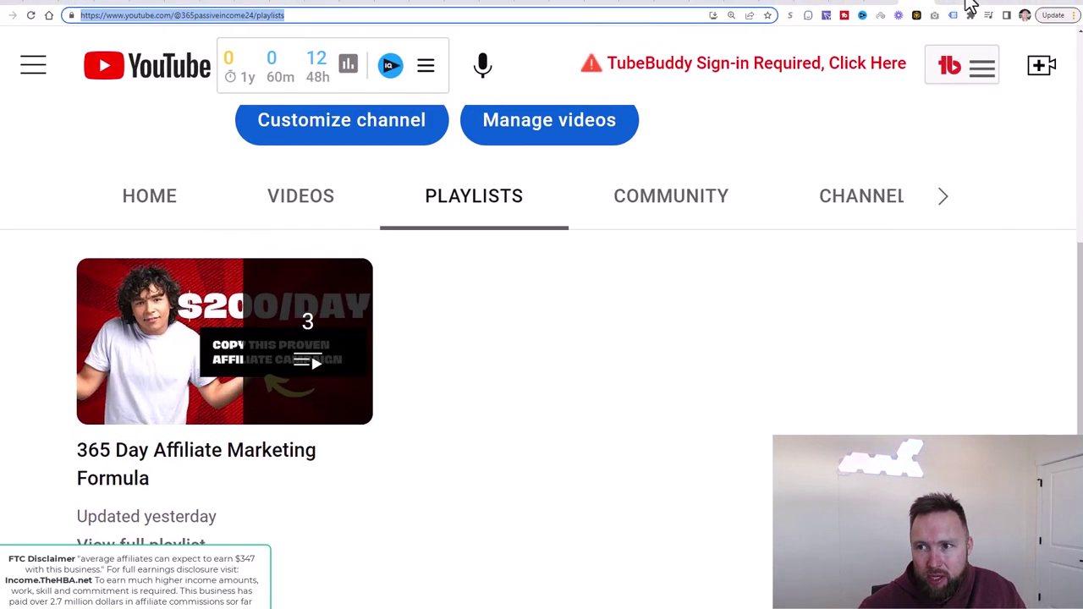
key(ctrl+v)
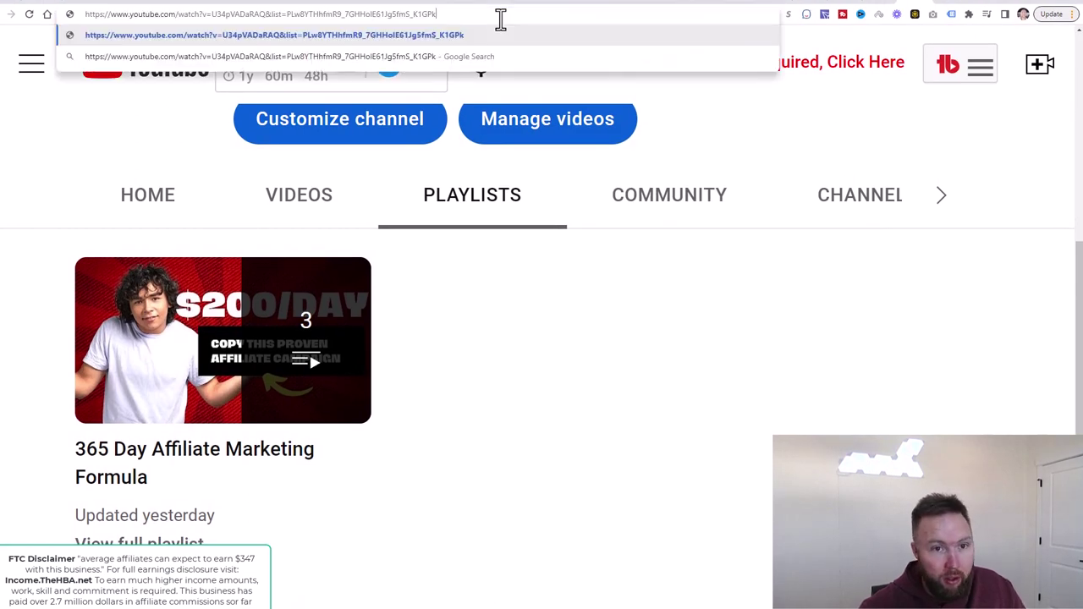
key(Return)
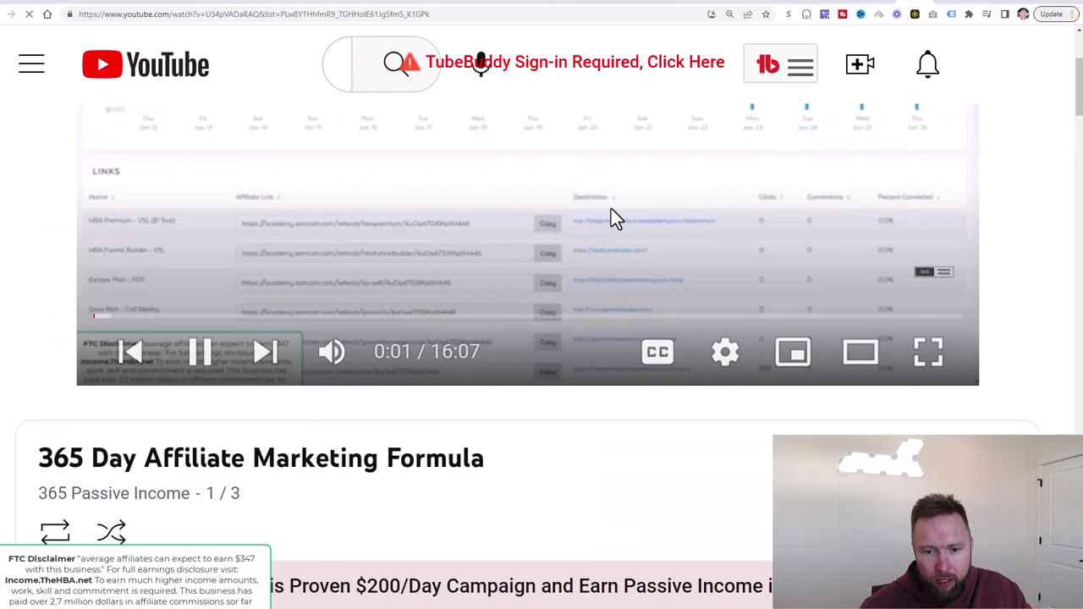
scroll(615, 219, down, 2)
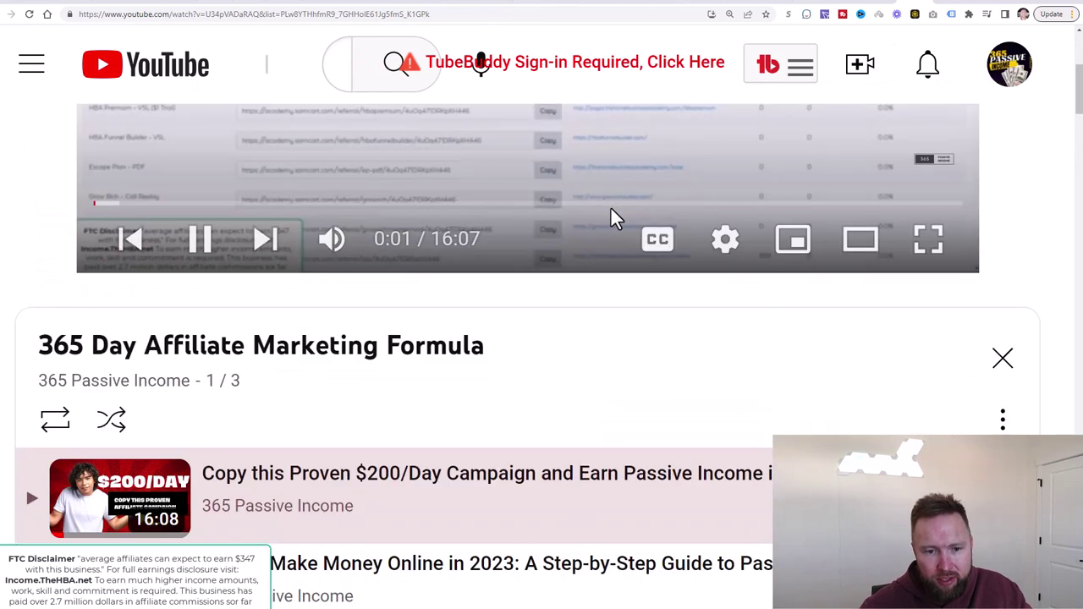
scroll(507, 279, down, 2)
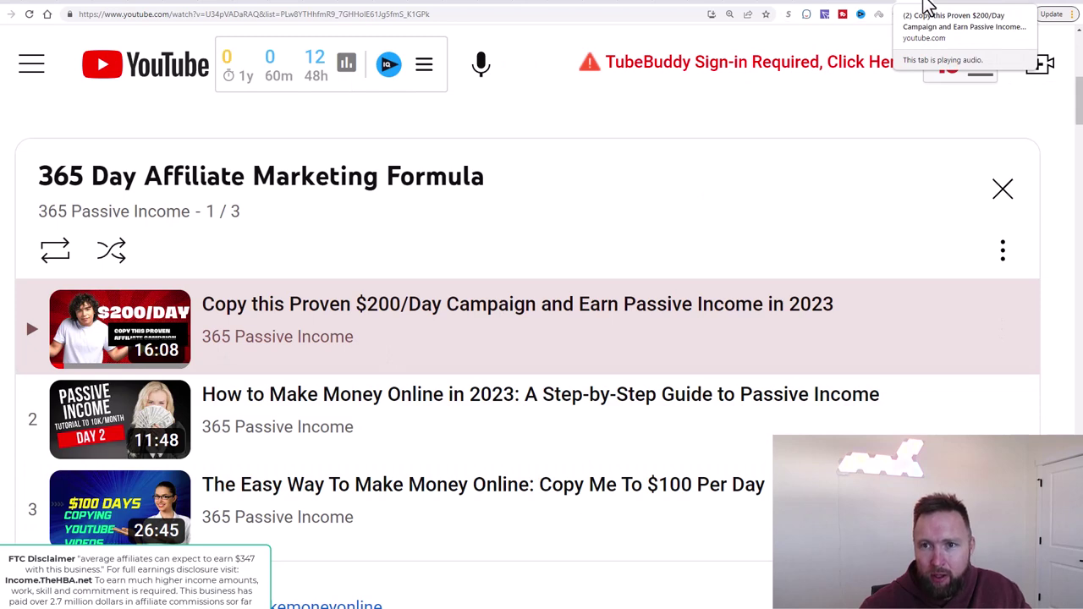
click(561, 4)
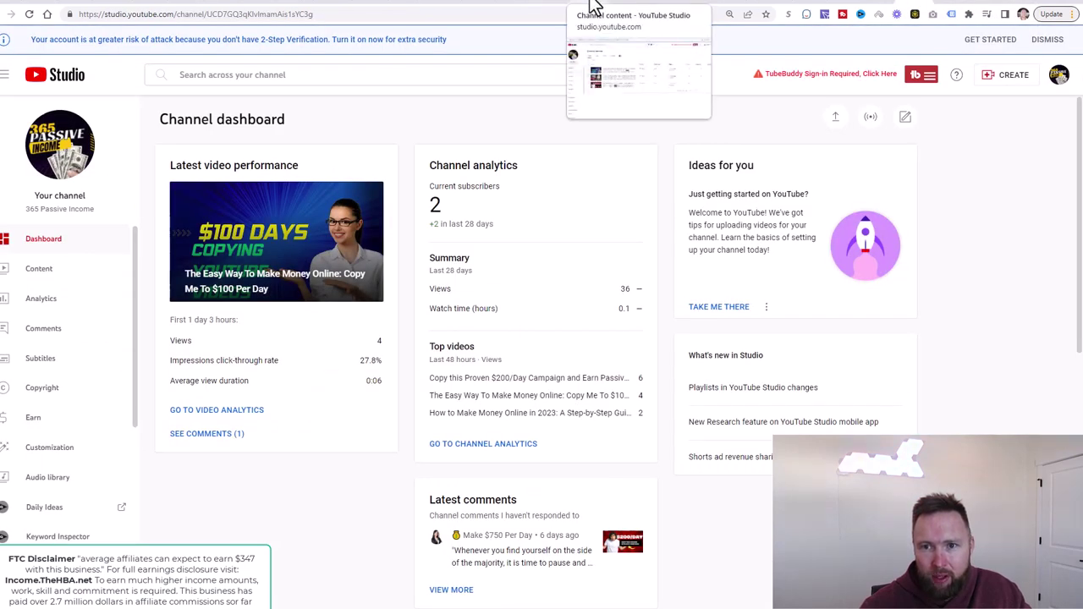
Return to the video's details and select the description's opening paragraph for rewriting
click(651, 7)
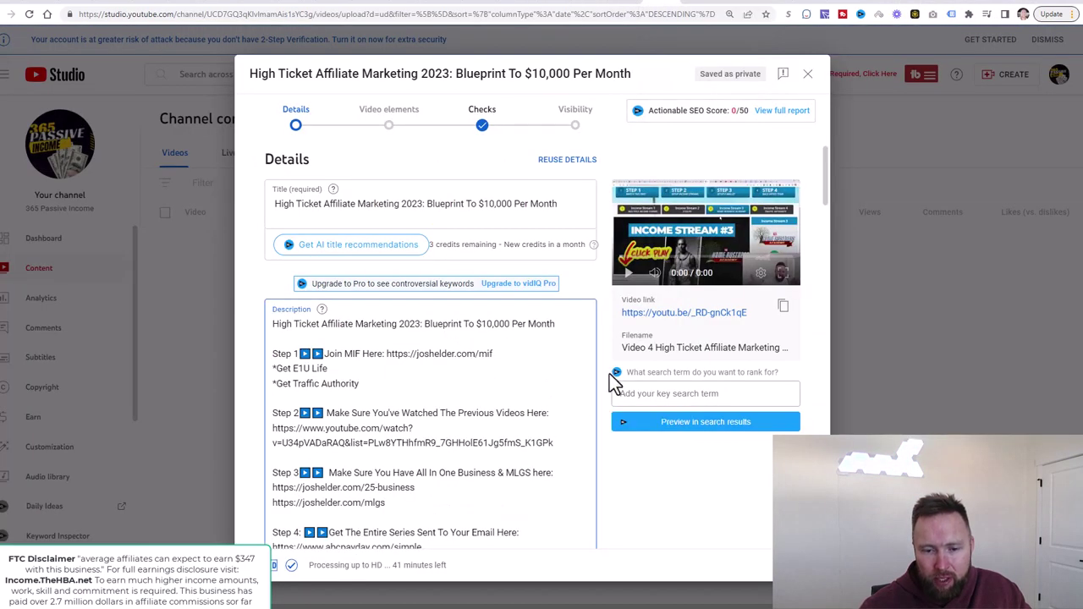
scroll(610, 374, down, 3)
scroll(629, 358, down, 2)
scroll(550, 324, down, 3)
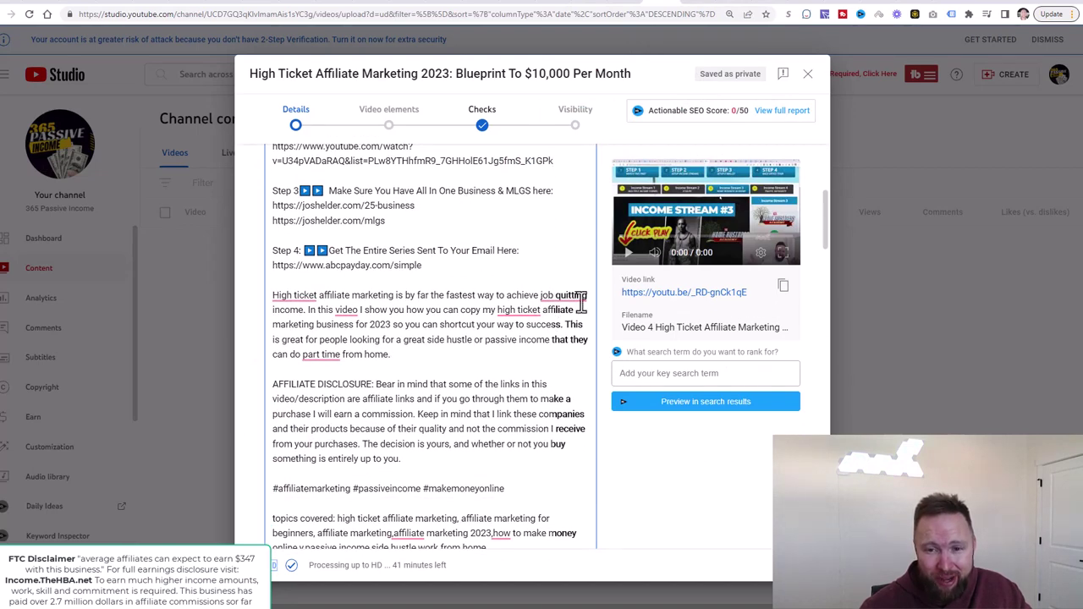
scroll(473, 307, up, 1)
scroll(468, 302, down, 1)
scroll(468, 302, down, 2)
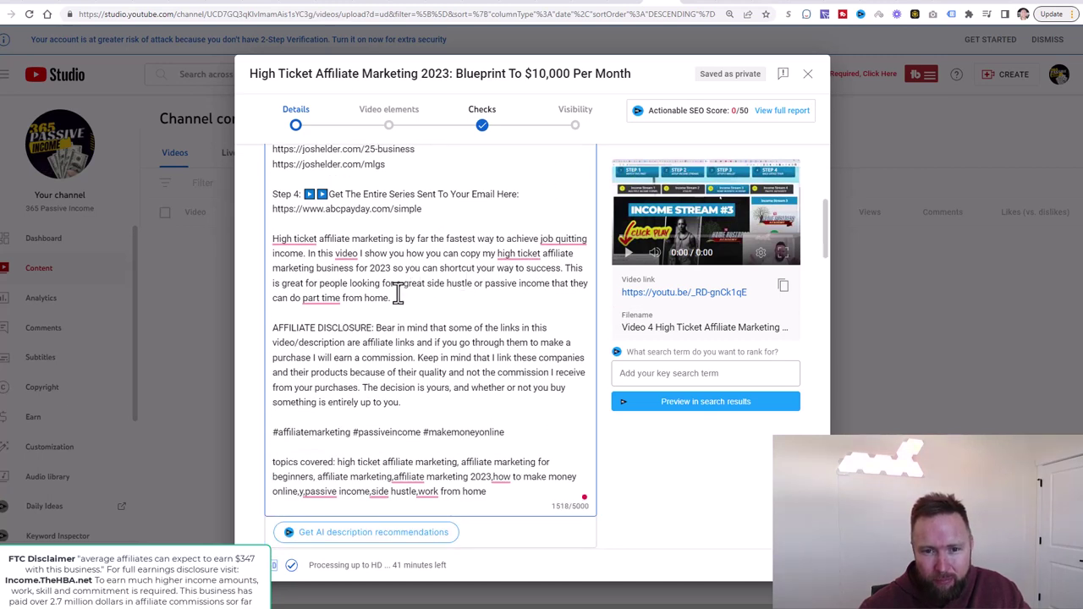
drag(406, 297, 276, 239)
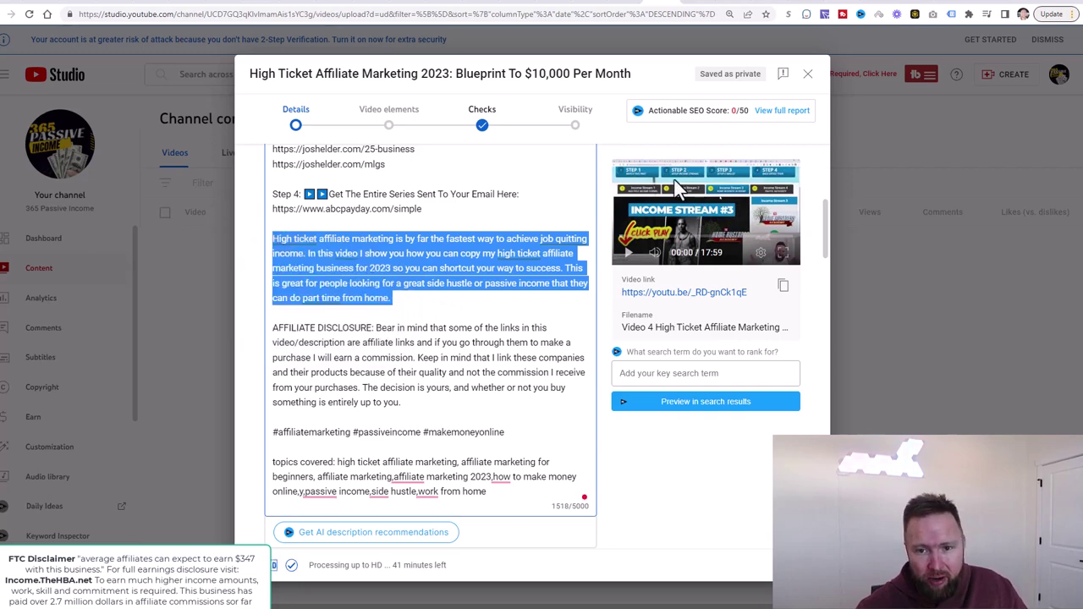
Ask vidIQ's AI Coach to 'rewrite this' opening paragraph and select its rewritten reply
click(620, 7)
click(372, 524)
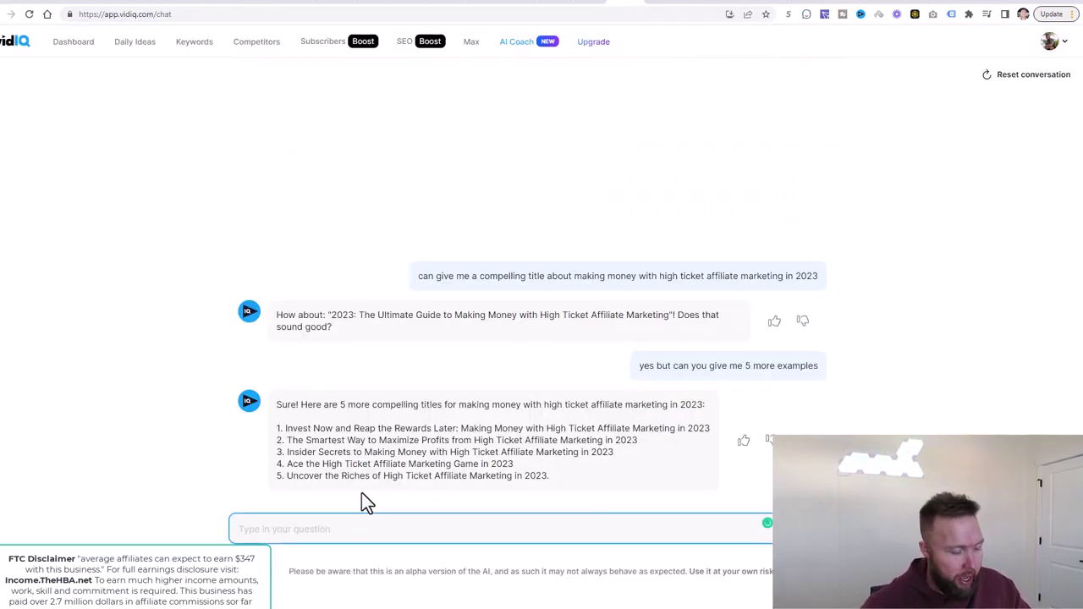
text(rewrite this)
key(ctrl+v)
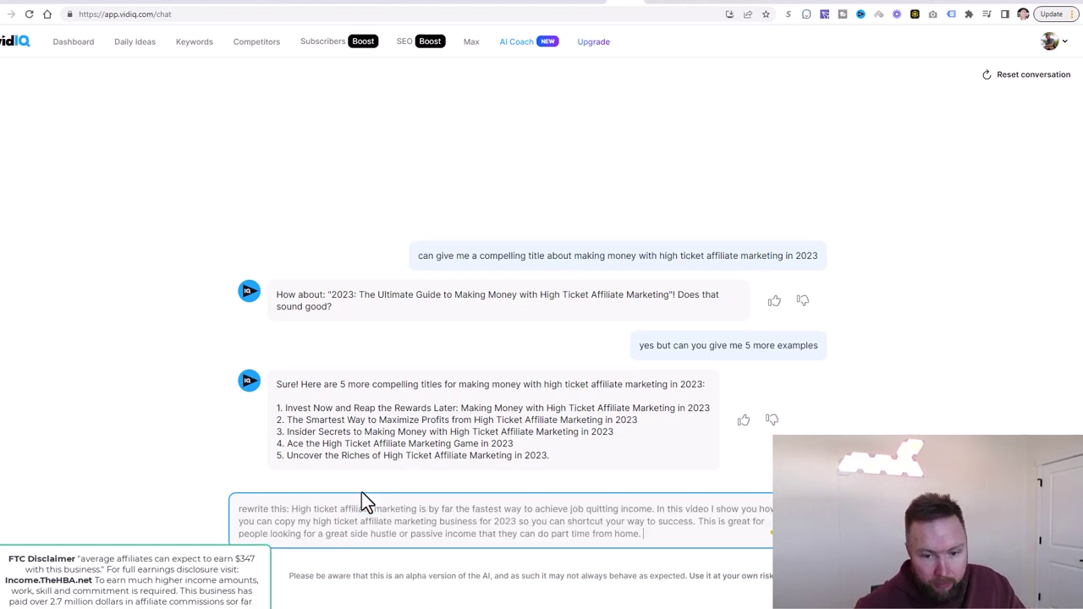
key(Return)
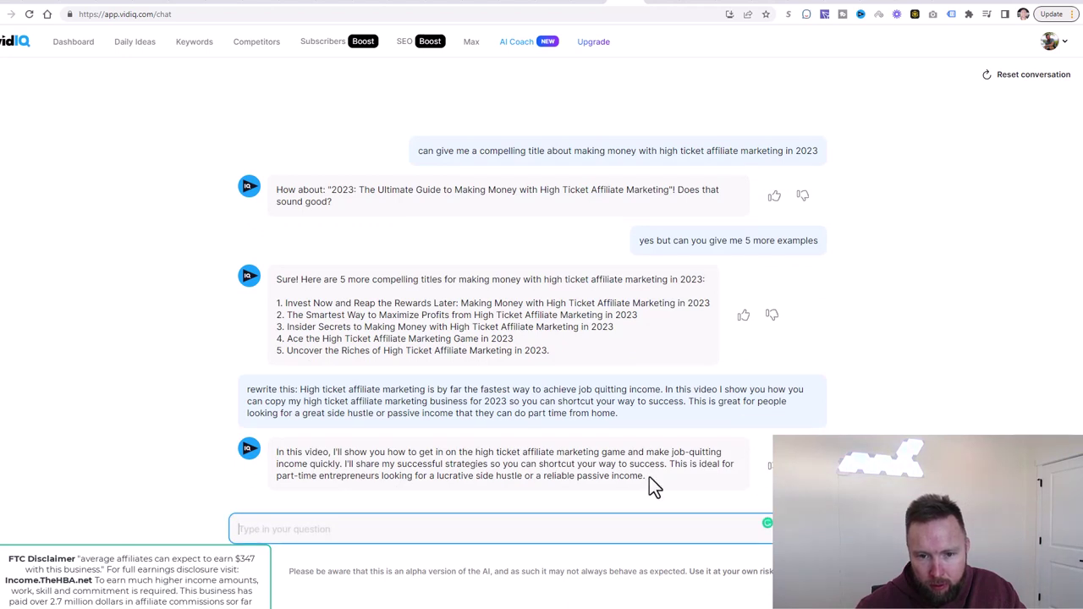
drag(649, 477, 278, 454)
key(ctrl+c)
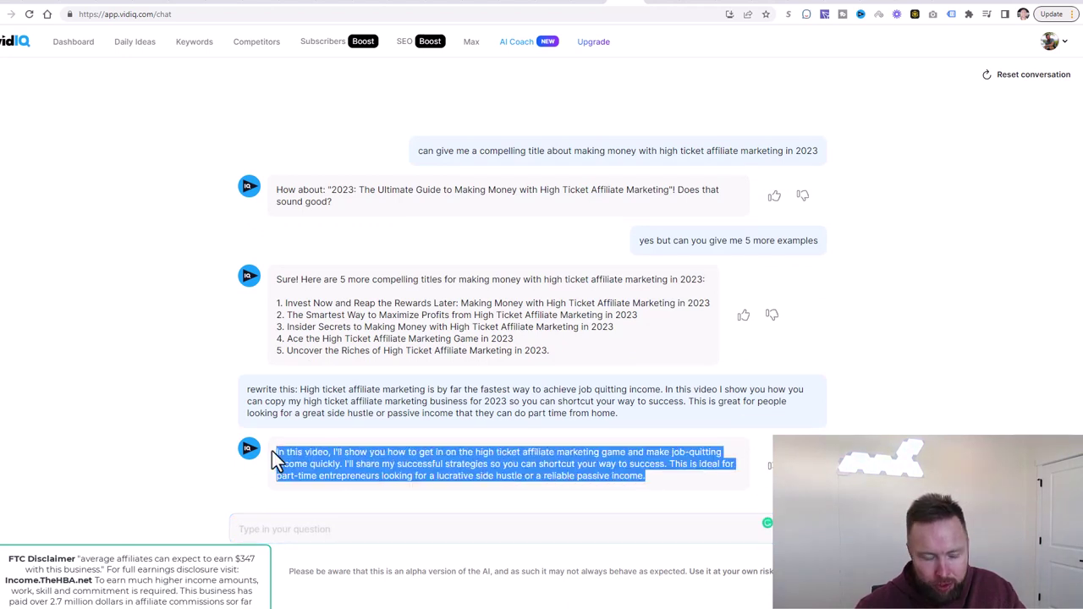
Replace the description's opening paragraph with the AI rewrite and grab the topics keywords
click(668, 6)
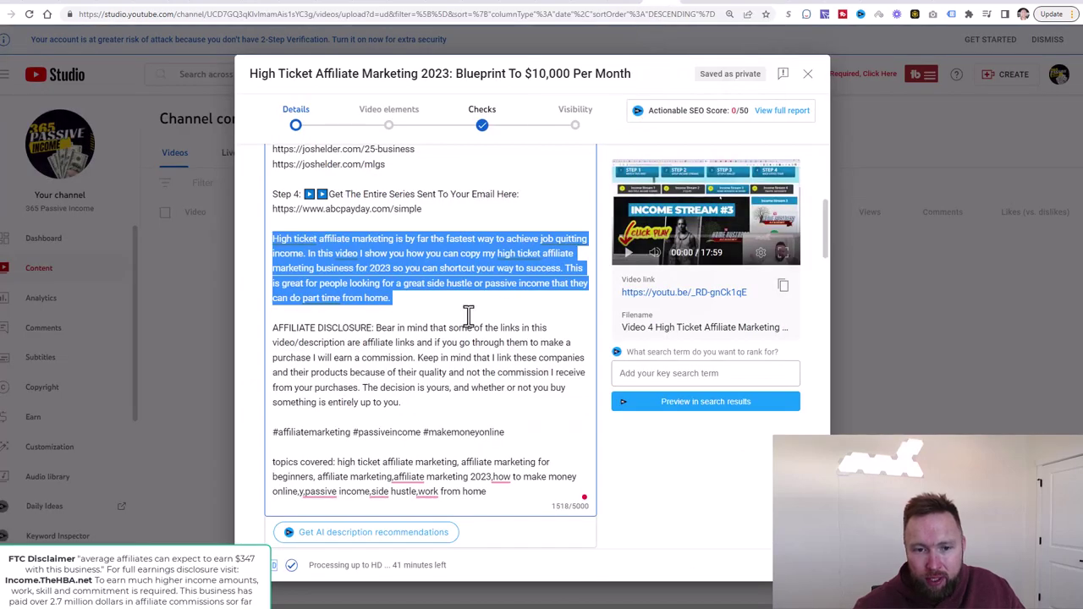
key(ctrl+v)
scroll(406, 331, down, 2)
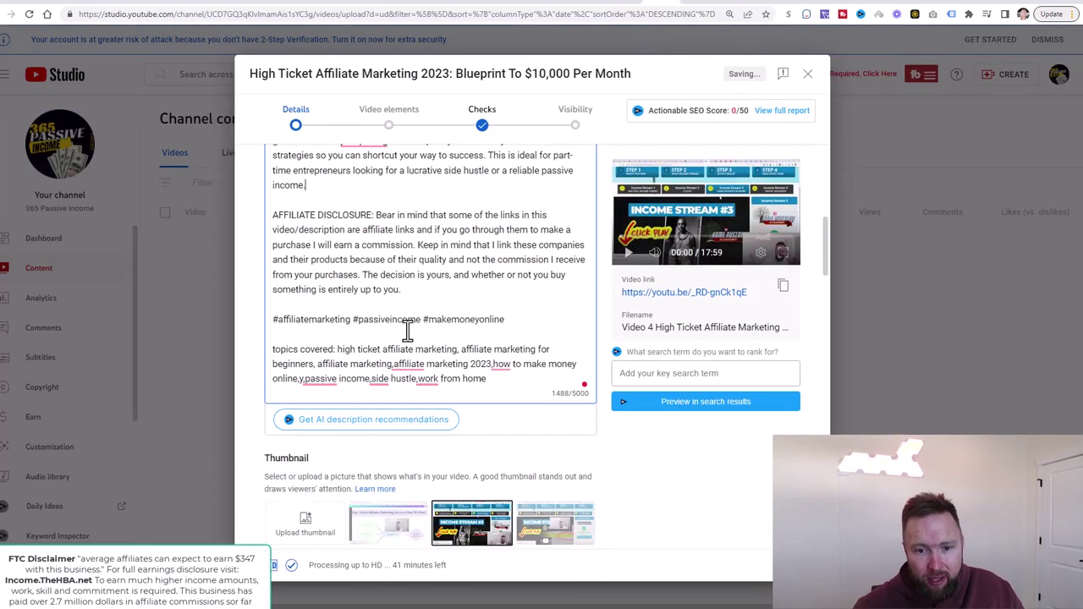
drag(515, 386, 342, 350)
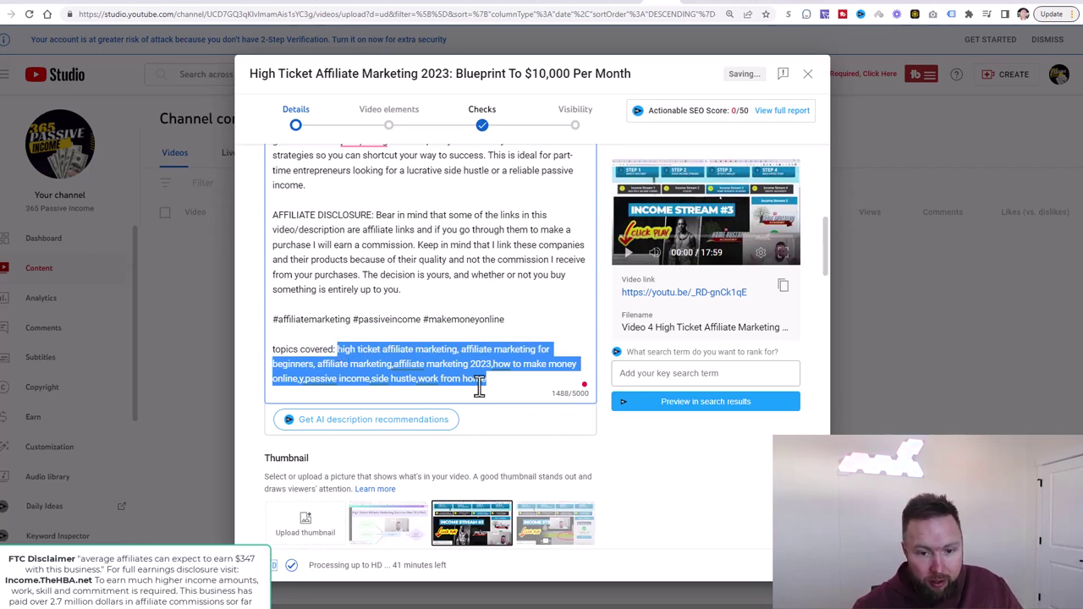
Add the video to the 365 Day Affiliate Marketing Formula playlist and mark it not made for kids
scroll(584, 424, down, 2)
scroll(584, 424, down, 2)
click(418, 288)
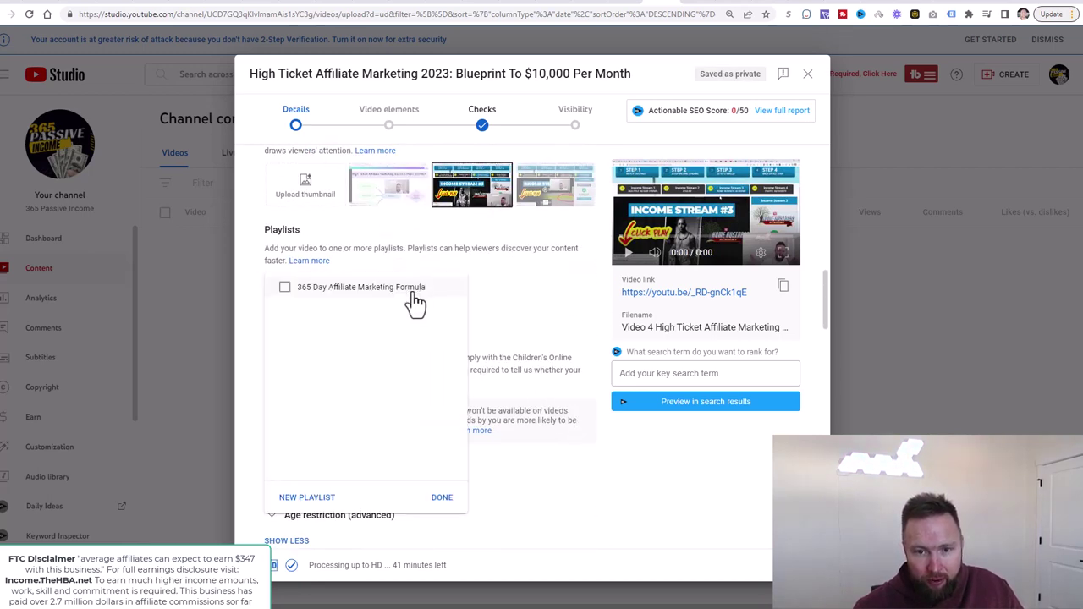
click(286, 288)
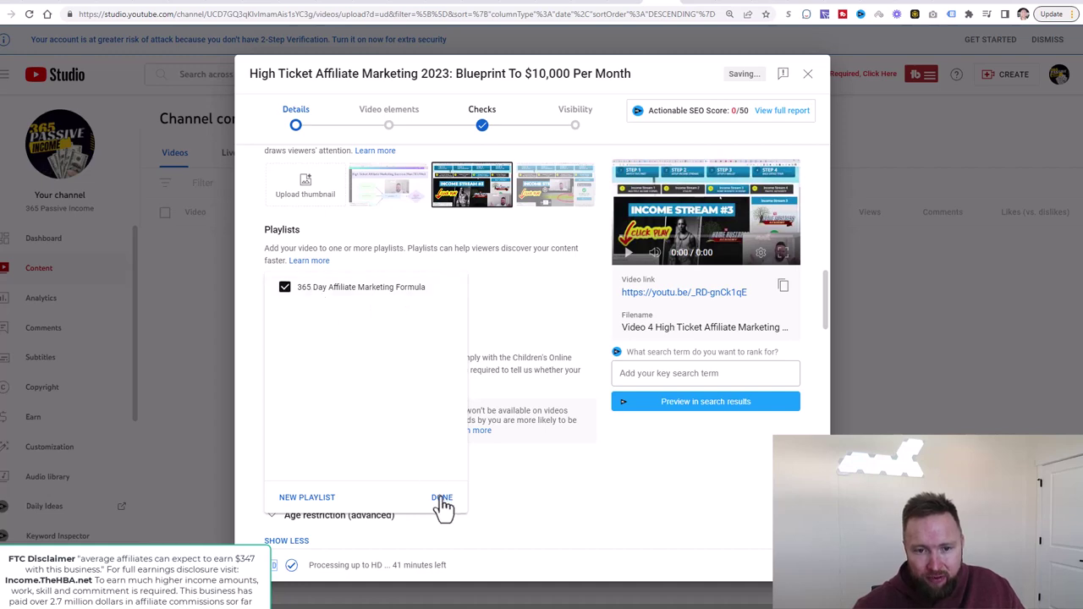
click(442, 499)
scroll(390, 403, down, 2)
click(270, 314)
Paste the topic keywords as tags, such as 'passive income' and 'side hustle'
scroll(542, 388, down, 2)
scroll(479, 415, down, 2)
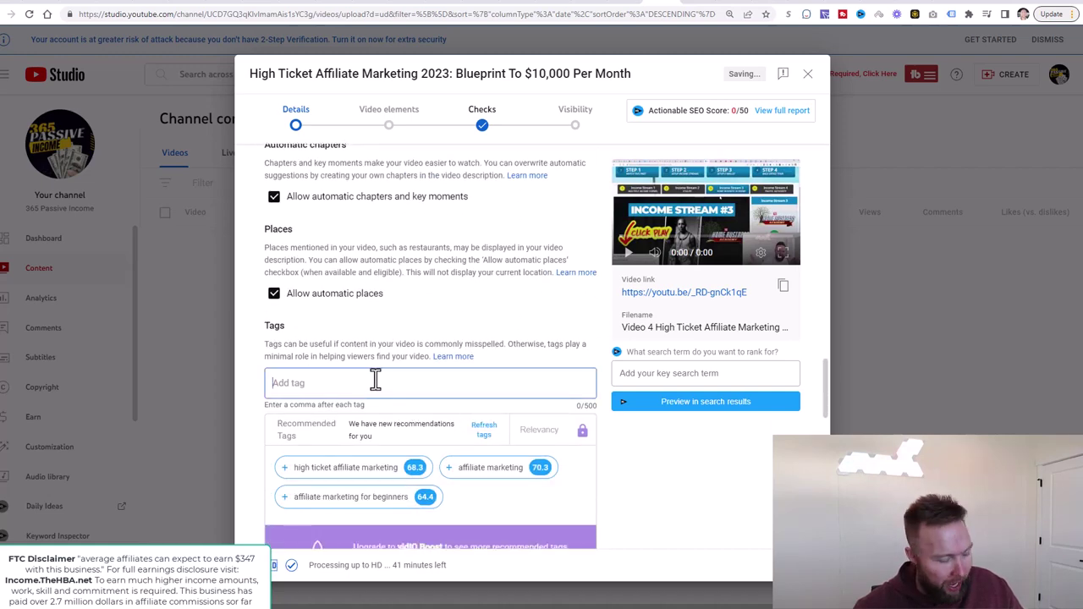
click(375, 382)
key(ctrl+v)
scroll(569, 397, down, 2)
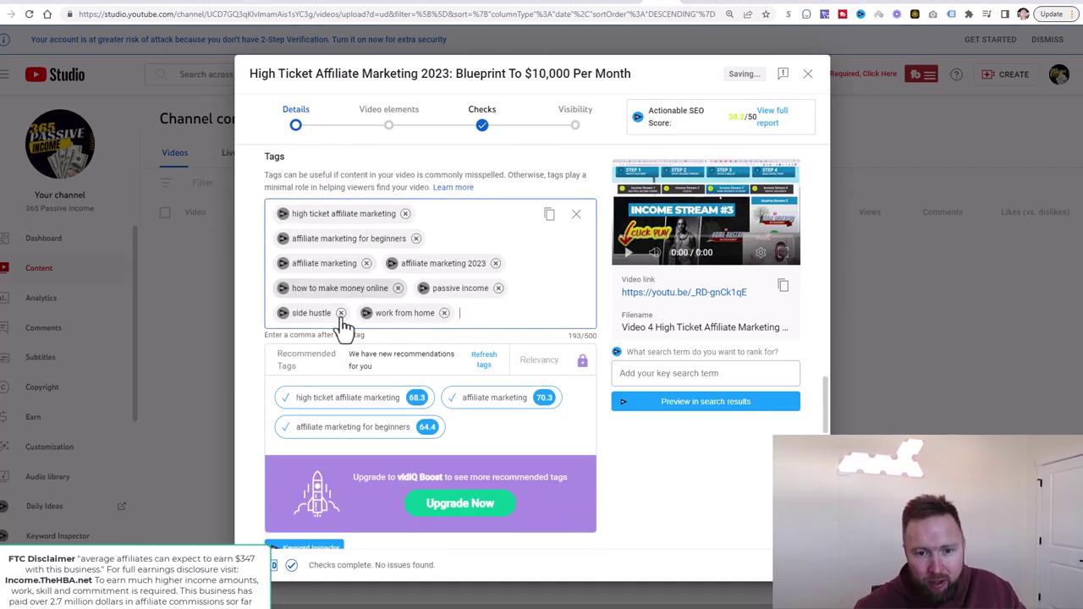
scroll(670, 328, up, 5)
scroll(671, 328, up, 5)
scroll(669, 330, up, 3)
scroll(669, 331, up, 5)
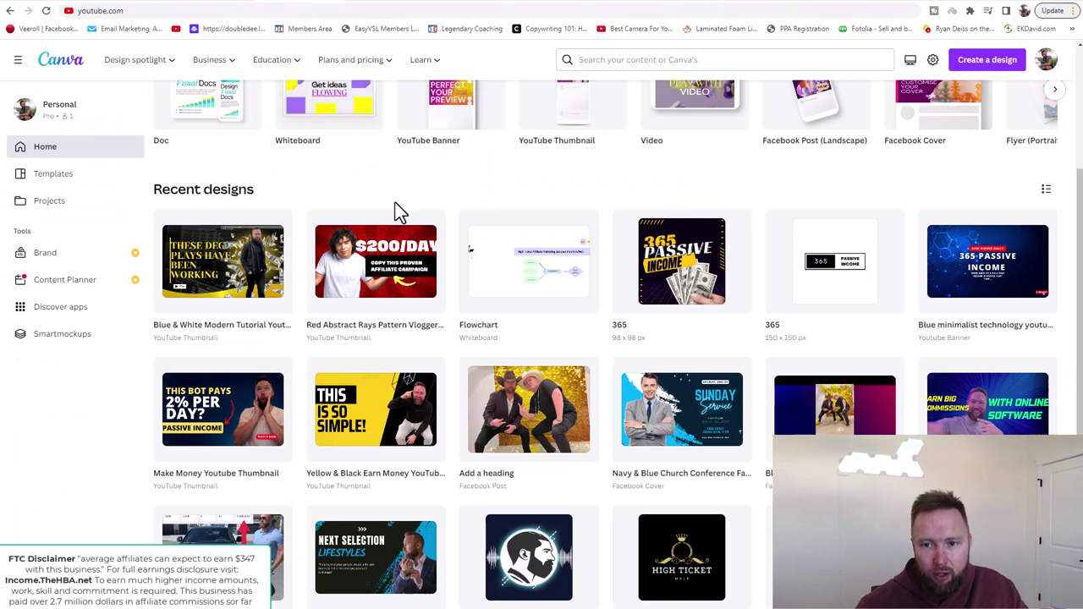
Open the Red Abstract Rays Pattern Vlogger YouTube Thumbnail design and add a blank page 4
click(382, 278)
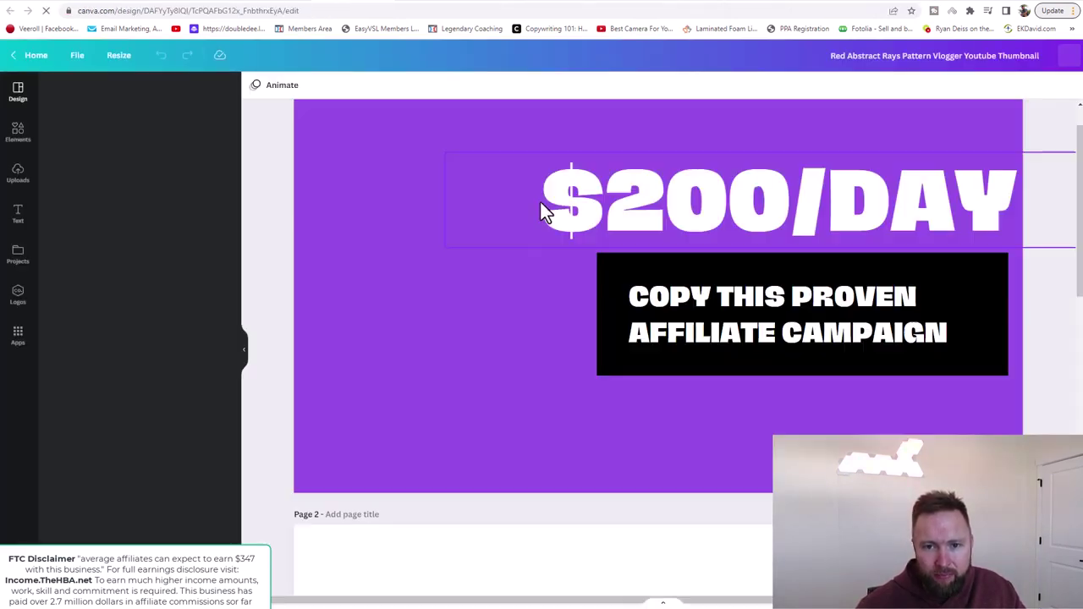
scroll(521, 196, down, 2)
scroll(522, 198, down, 3)
scroll(521, 197, down, 4)
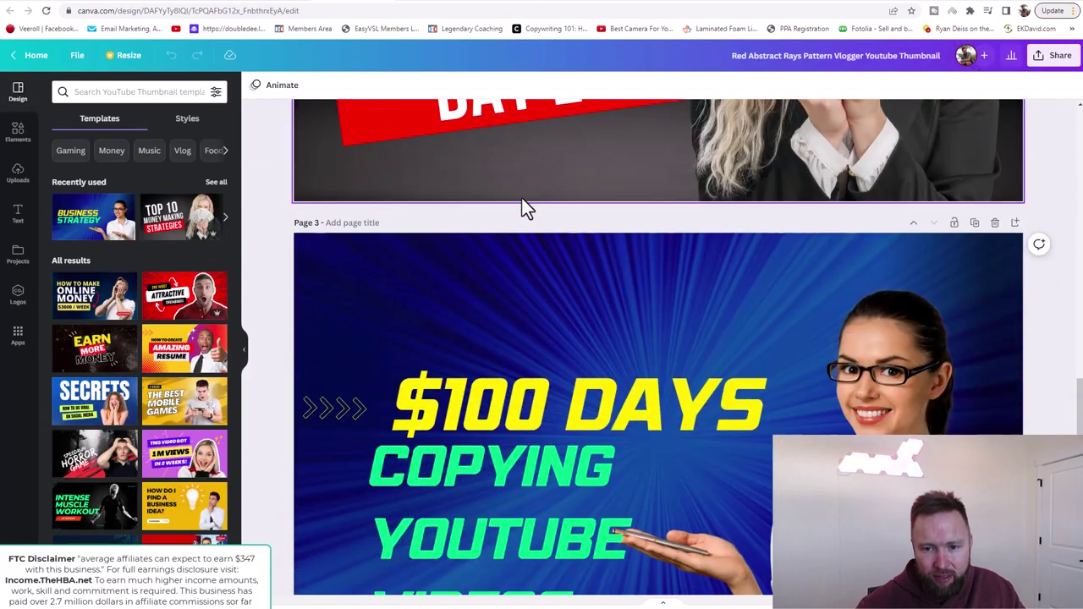
click(659, 565)
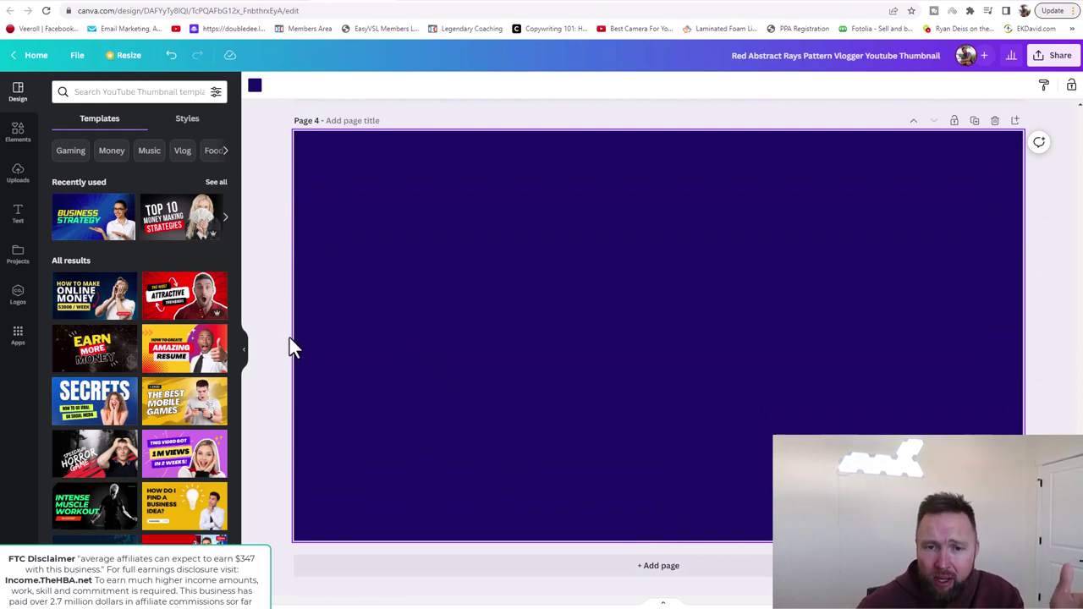
Browse the thumbnail templates in the Templates panel
scroll(211, 385, down, 1)
scroll(212, 385, down, 2)
scroll(211, 384, down, 2)
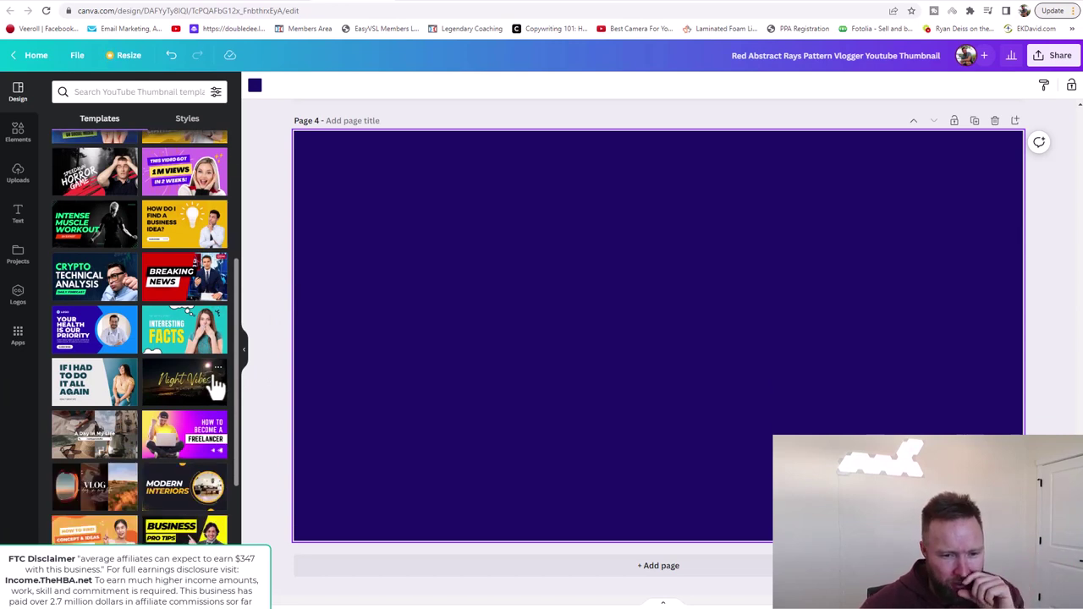
scroll(212, 385, down, 1)
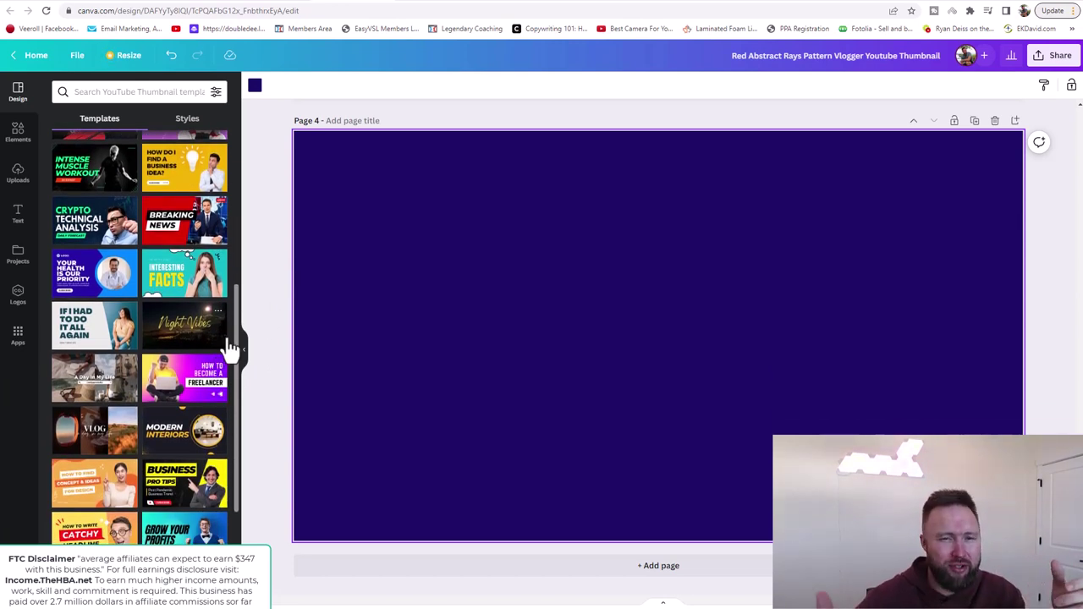
scroll(209, 373, down, 2)
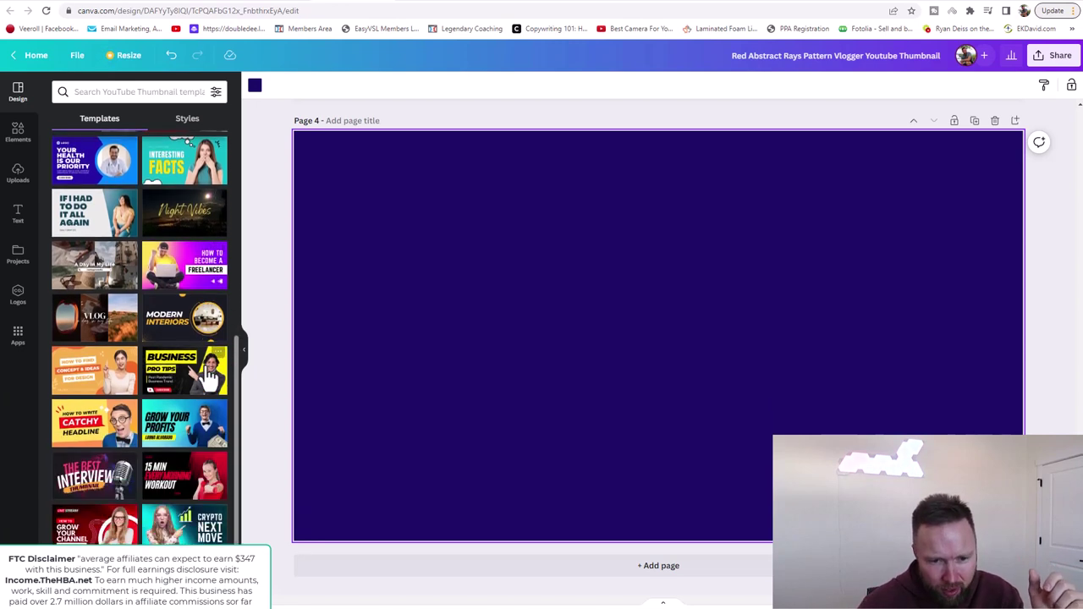
scroll(177, 423, down, 2)
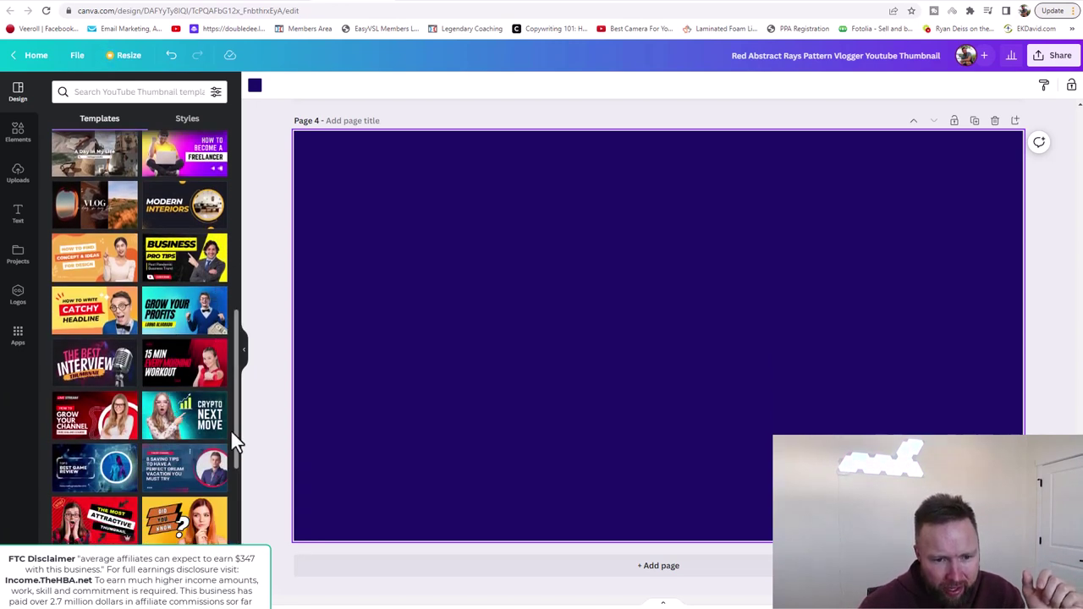
scroll(165, 457, down, 2)
mouse_move(184, 461)
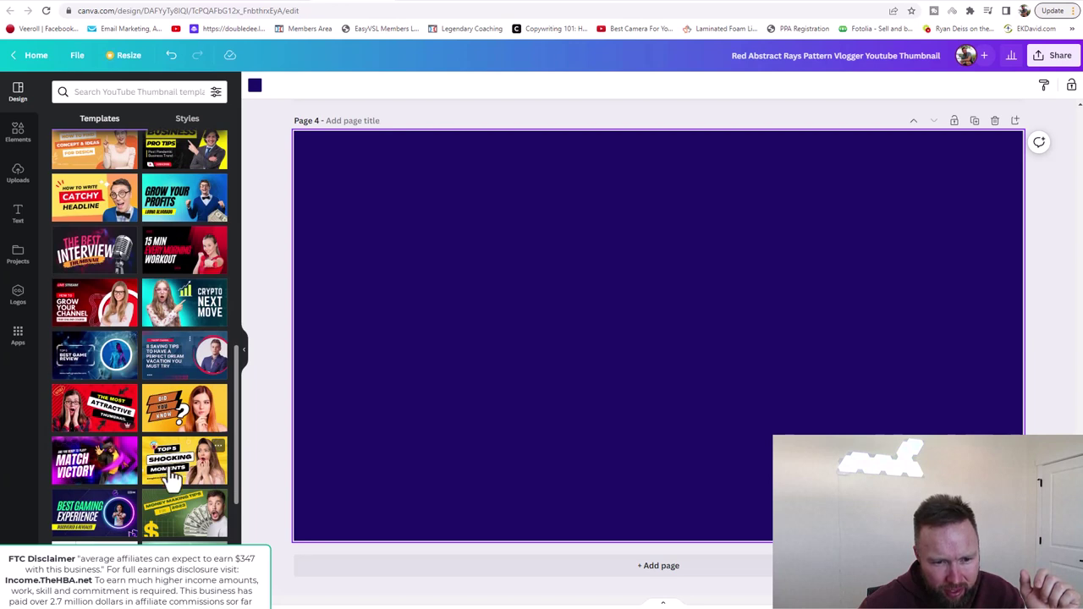
scroll(169, 477, down, 1)
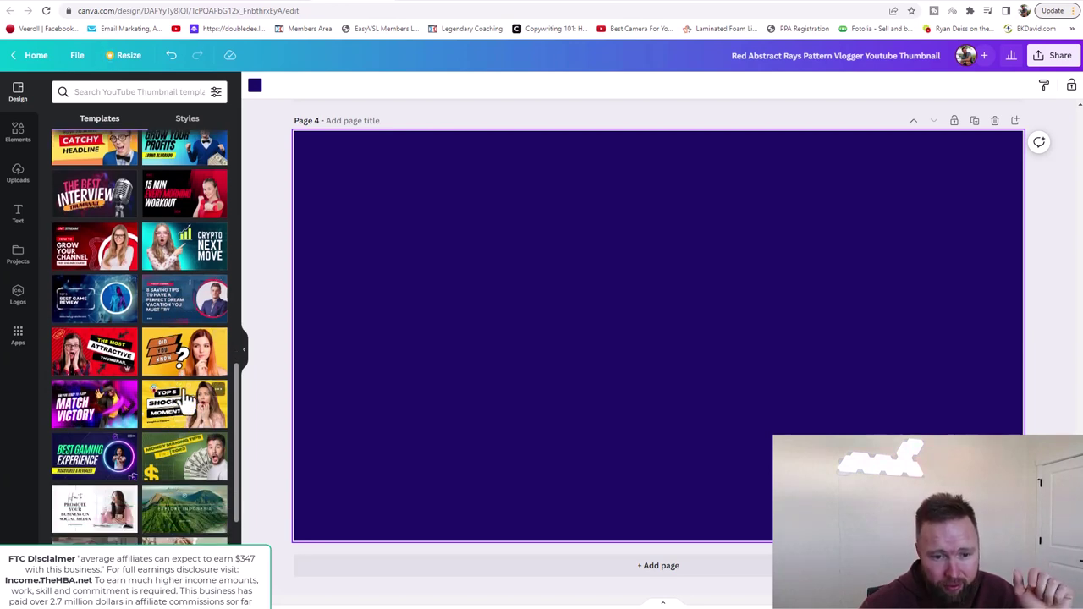
Apply the Top 5 Shocking Moments template to page 4, changing TOP 5 to THE and SHOCKING to 10K/MONTH
click(187, 399)
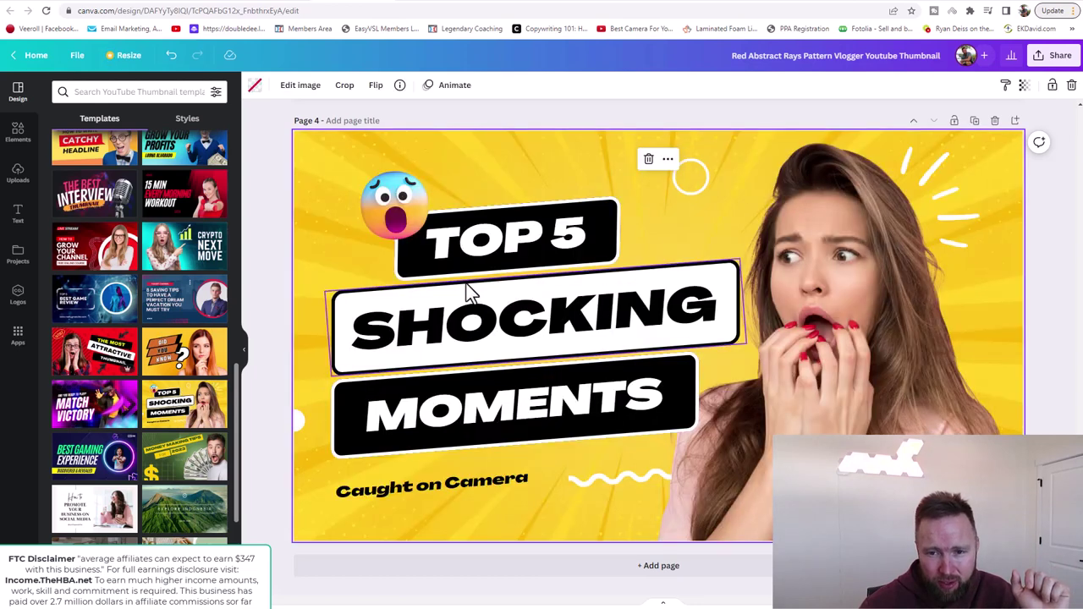
click(516, 255)
double_click(517, 247)
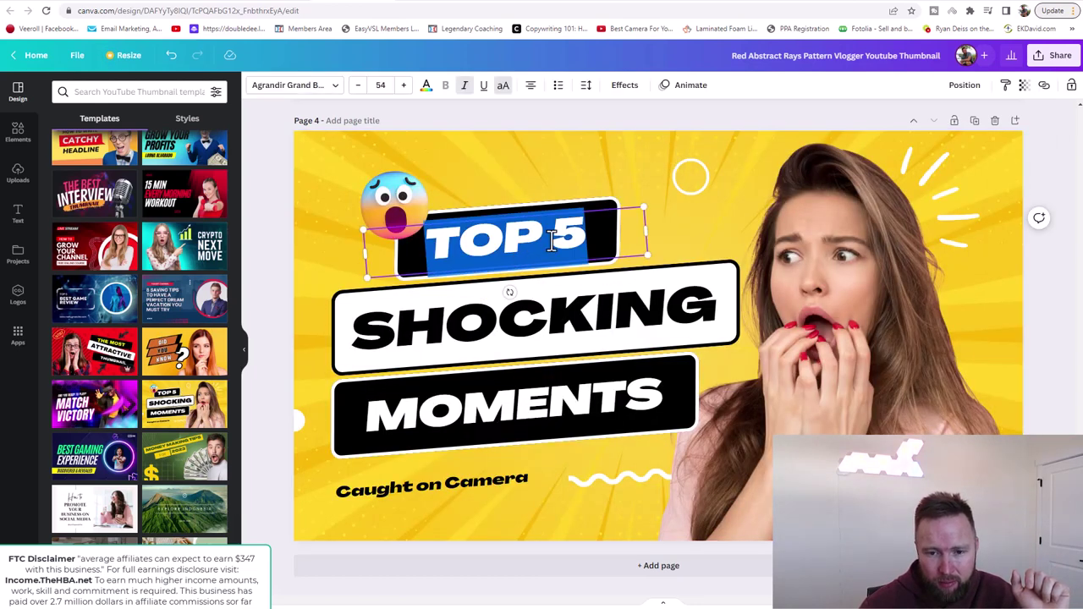
text(THE)
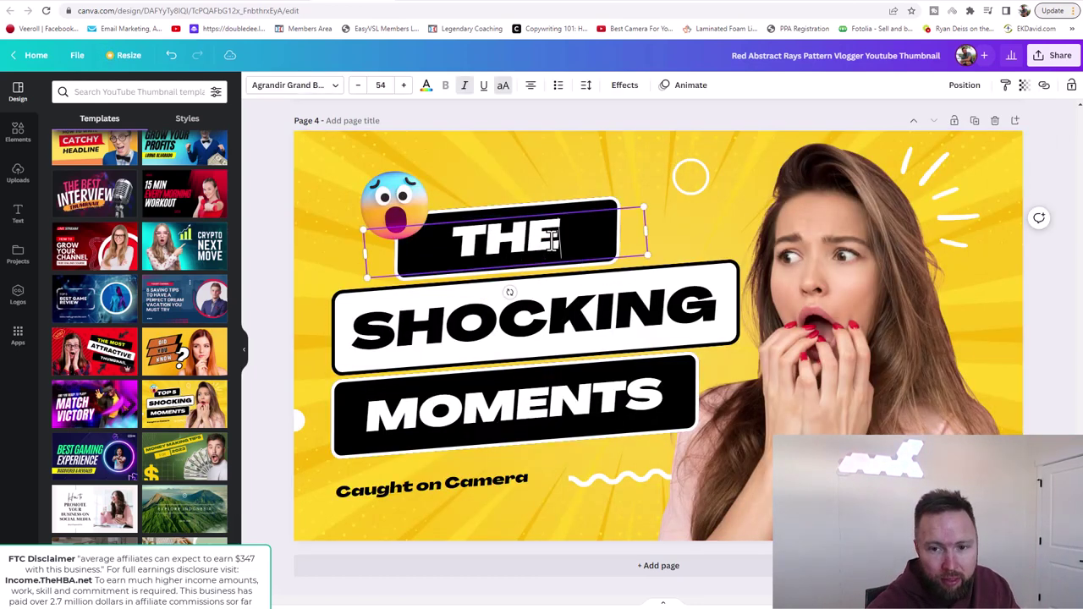
click(709, 313)
double_click(709, 313)
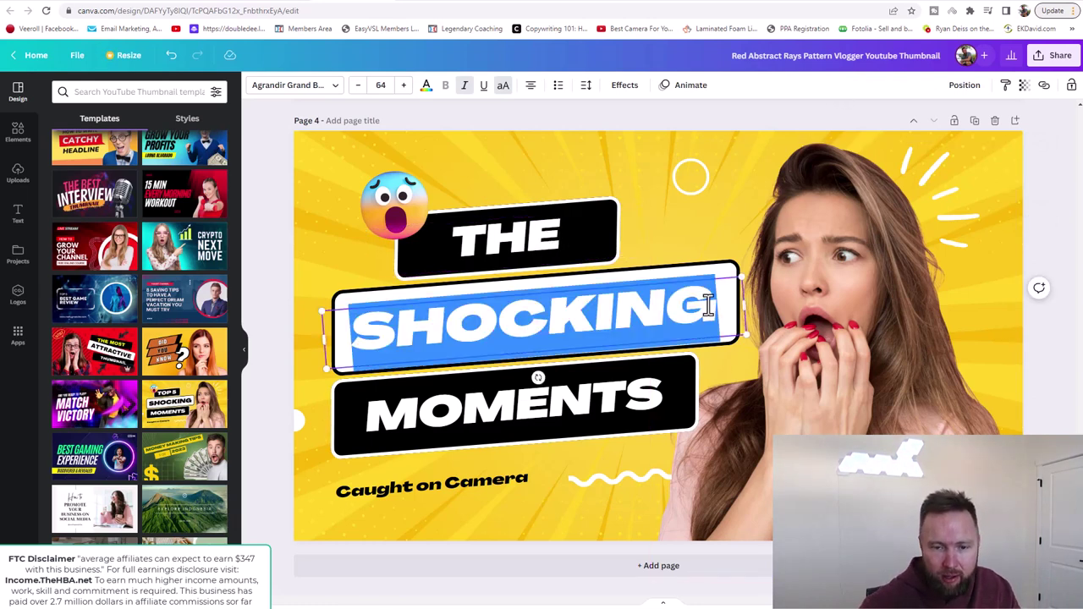
text(10K/MONTH)
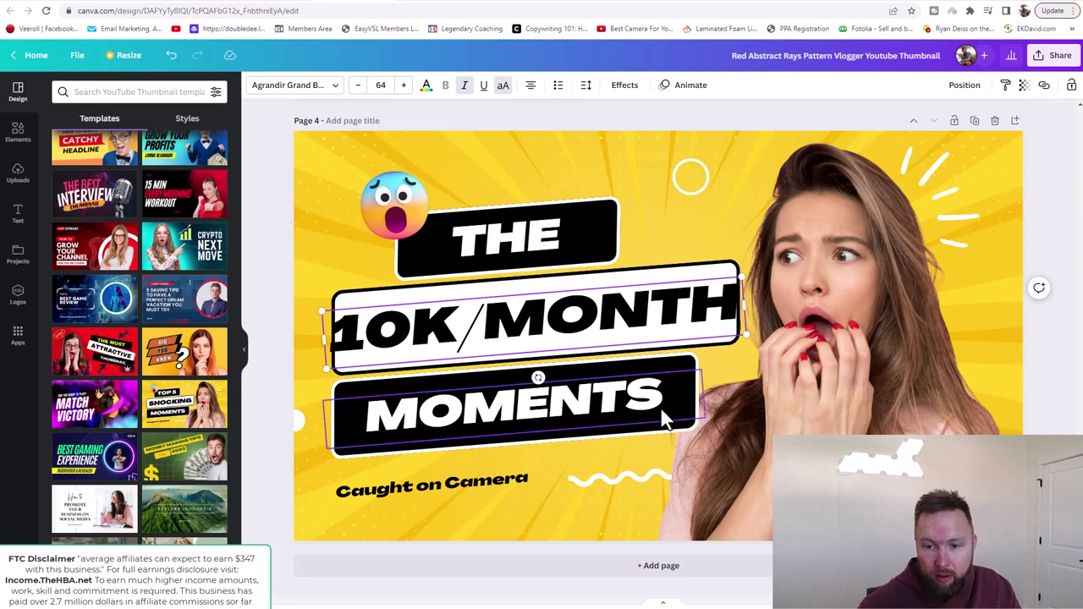
Retype the MOMENTS headline line as GAMEPLAN
double_click(657, 401)
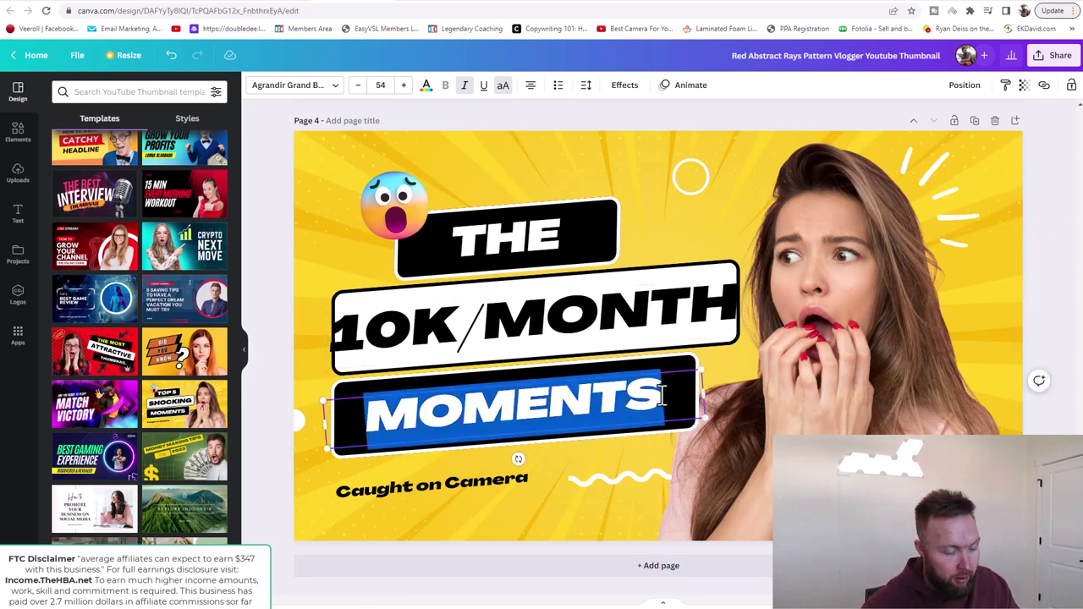
text(PRO)
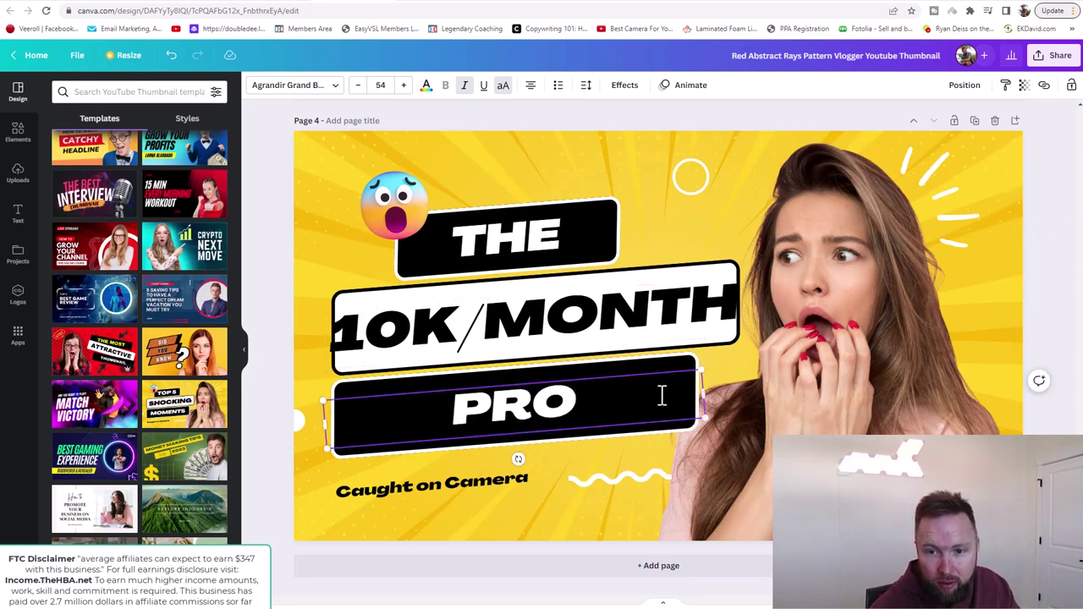
key(BackSpace)
key(BackSpace)
key(BackSpace)
text(GAMPELA)
key(BackSpace)
key(BackSpace)
key(BackSpace)
key(BackSpace)
text(EPLAN)
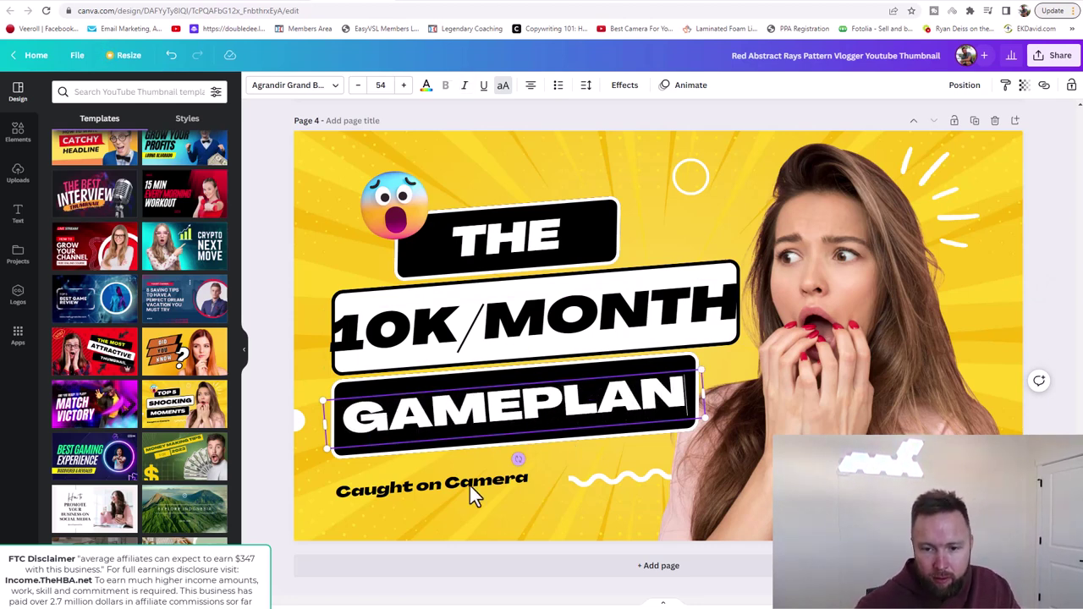
Replace the Caught on Camera caption with 'This Is Proven To Work!!!'
click(454, 491)
key(ctrl+a)
text(th)
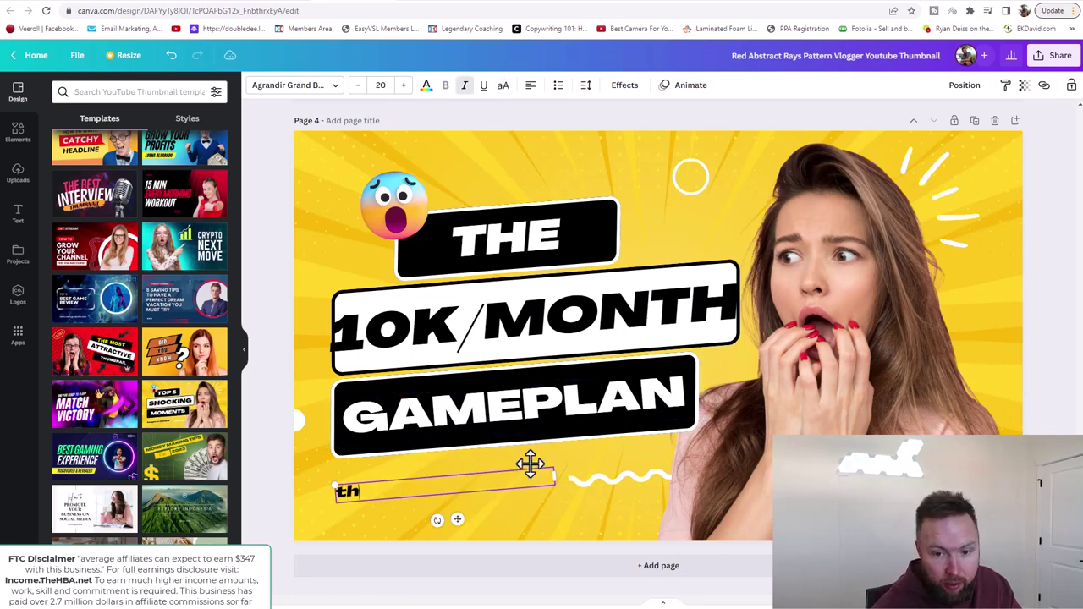
text(istHIS)
key(BackSpace)
text(Th)
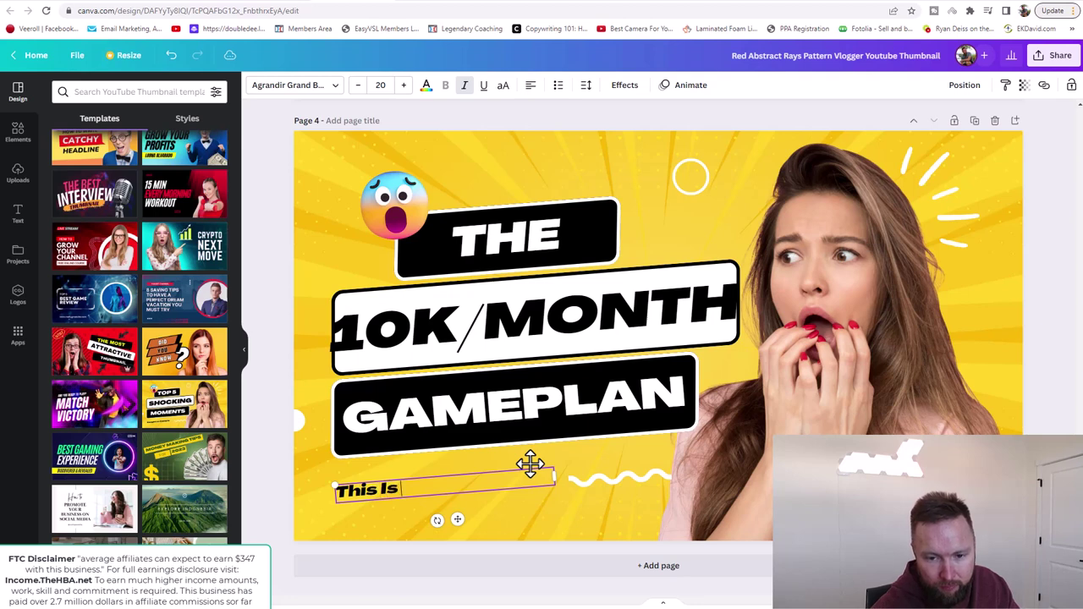
text(ork)
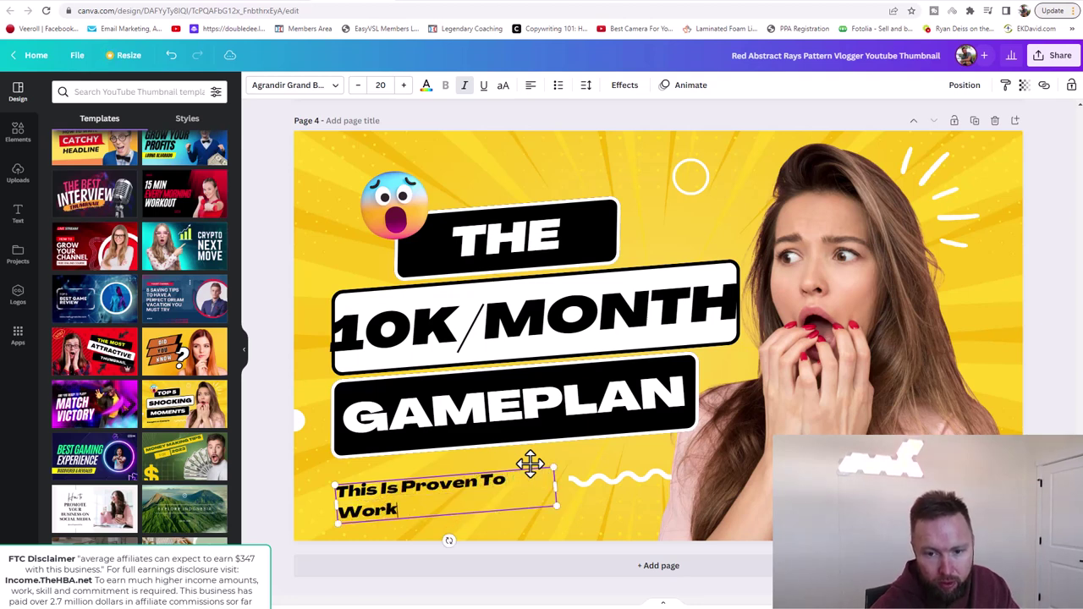
text(!!)
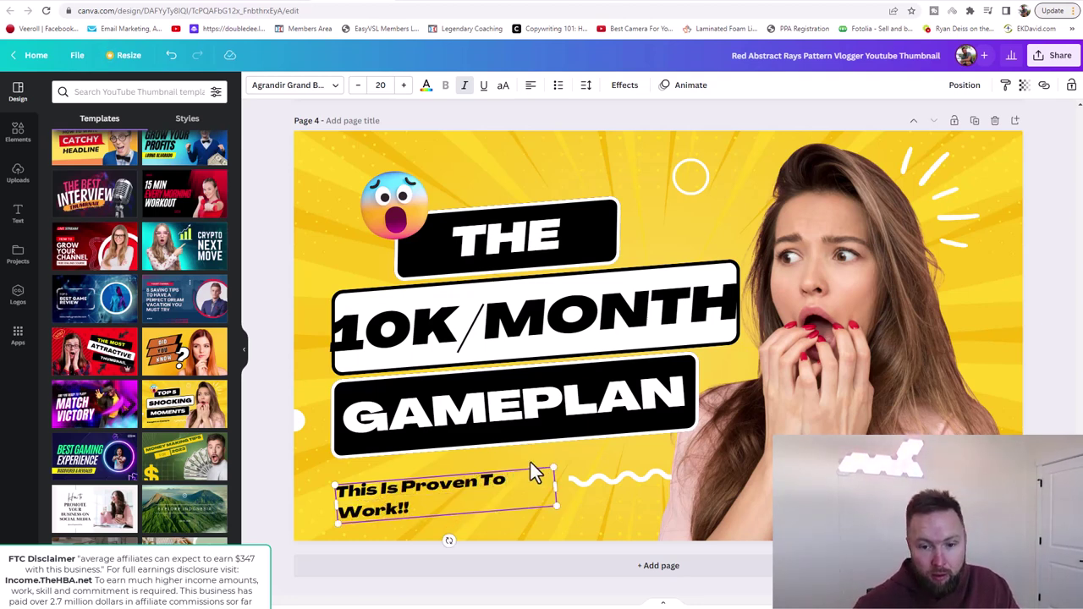
text(!)
Download just page 4 of the thumbnail design as a PNG from Share > Download
click(280, 372)
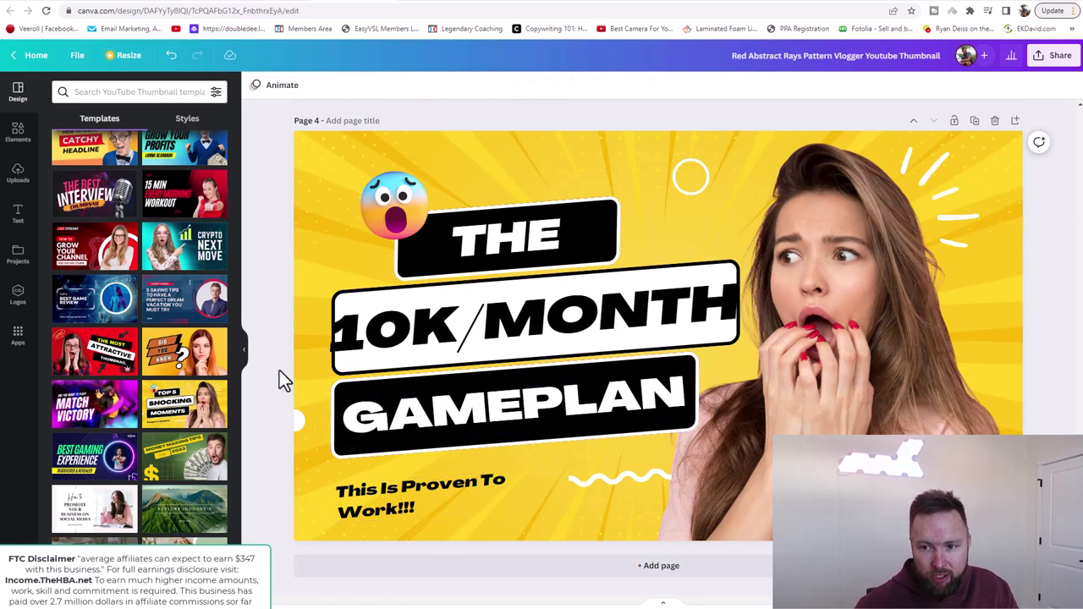
click(1049, 66)
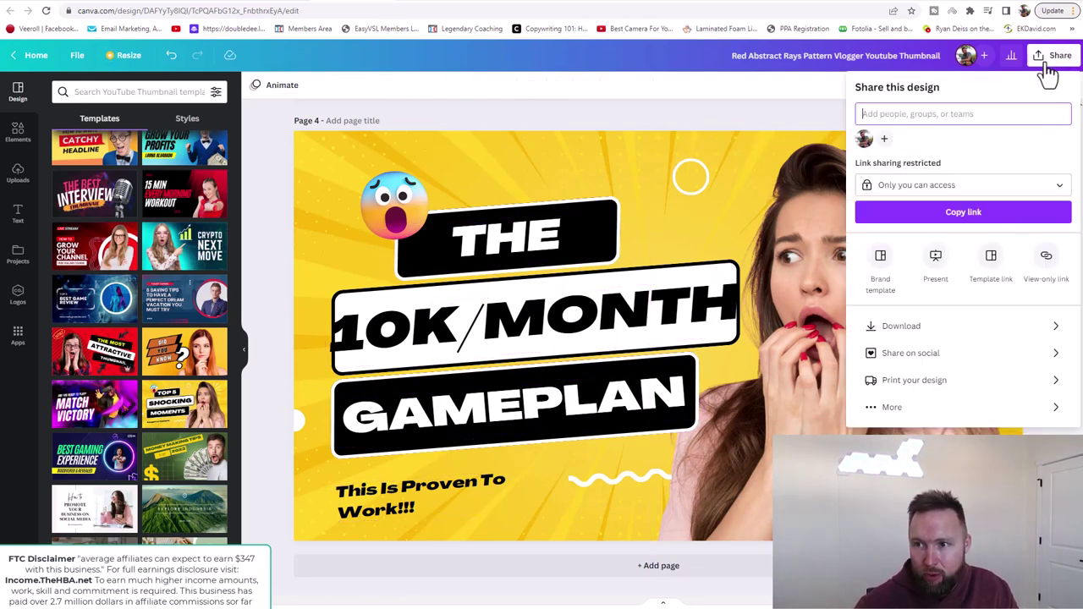
click(1045, 324)
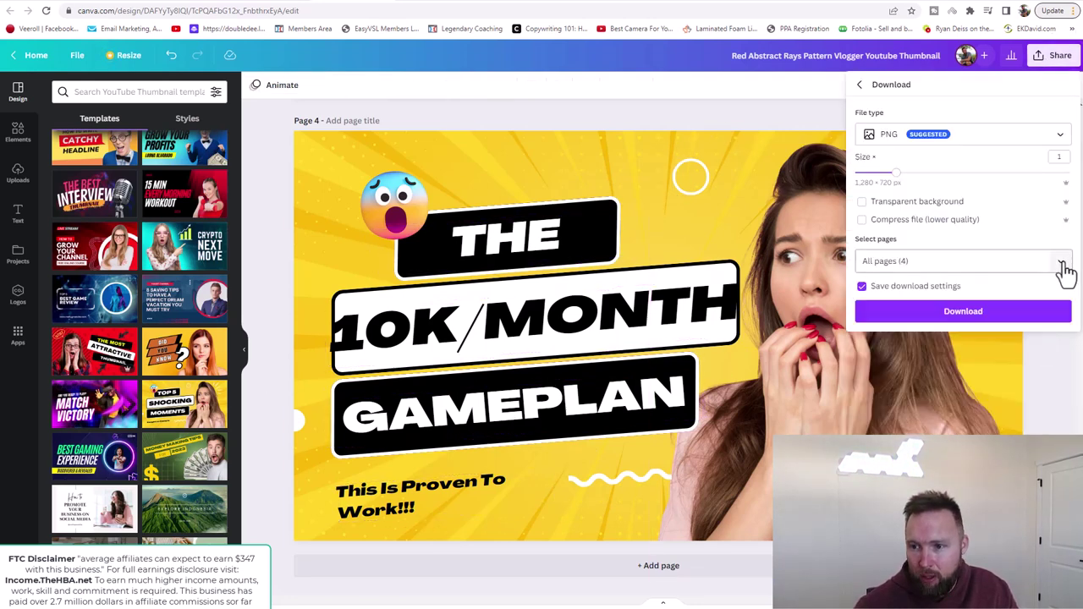
click(1057, 262)
click(1050, 294)
scroll(1039, 351, down, 2)
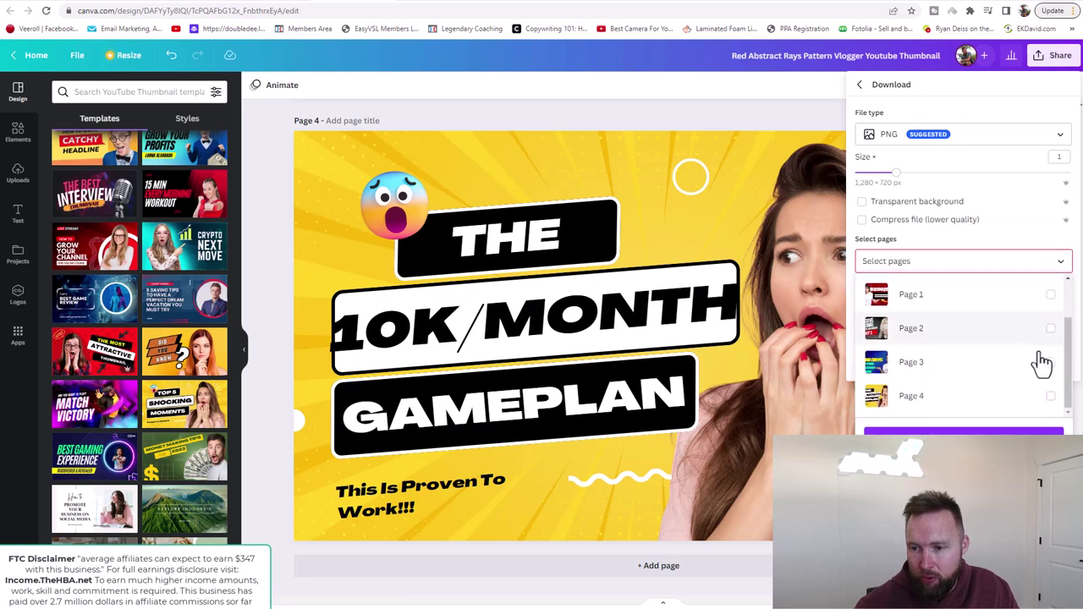
click(1049, 395)
click(941, 423)
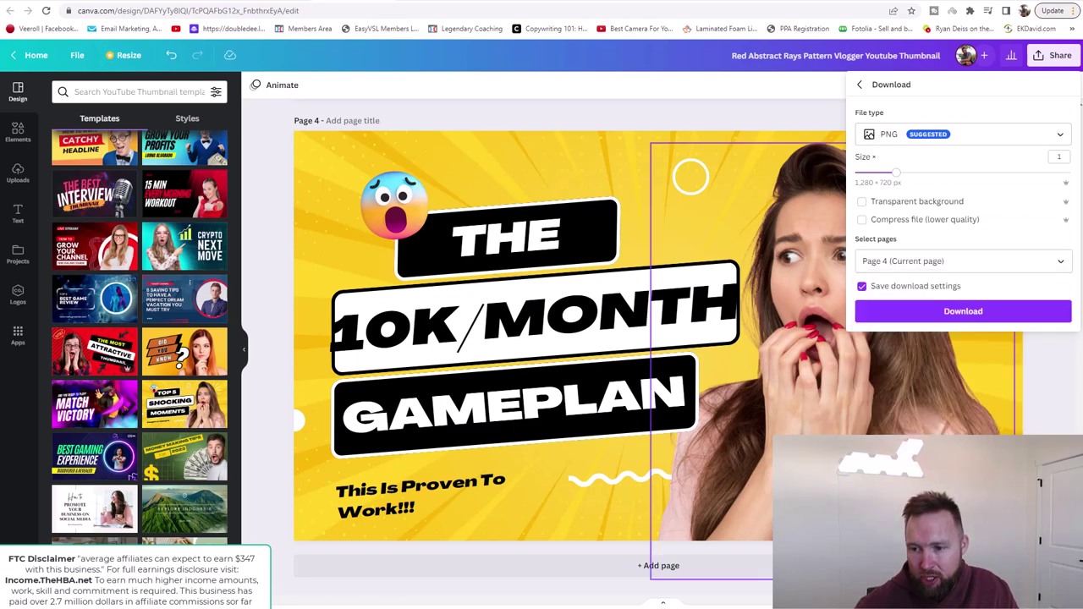
click(942, 315)
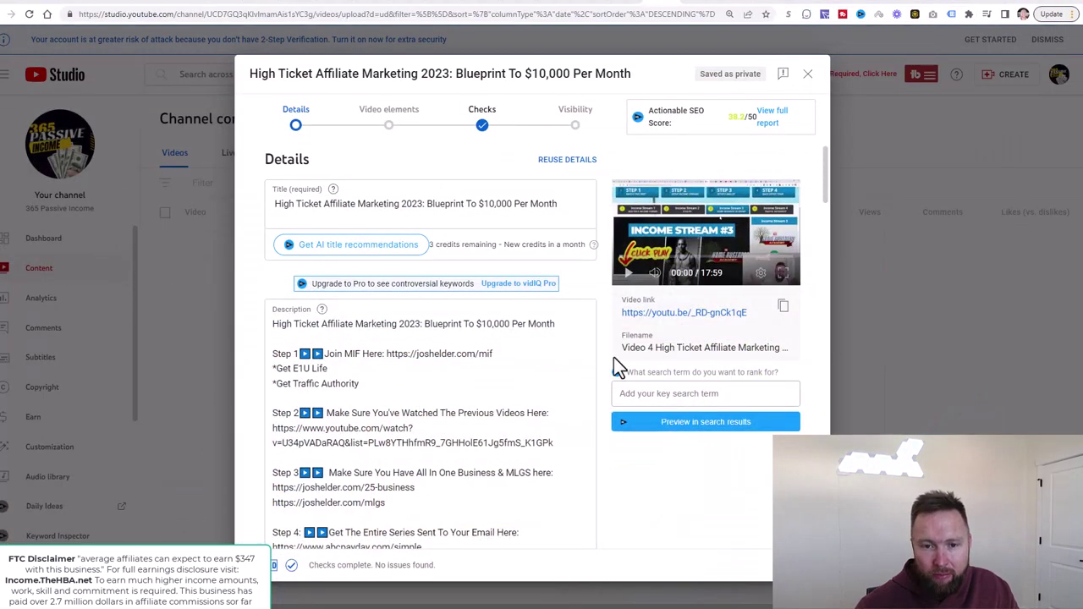
Drag the downloaded GAMEPLAN PNG onto the video's Upload thumbnail slot
scroll(613, 357, down, 5)
scroll(649, 354, down, 5)
scroll(650, 354, down, 2)
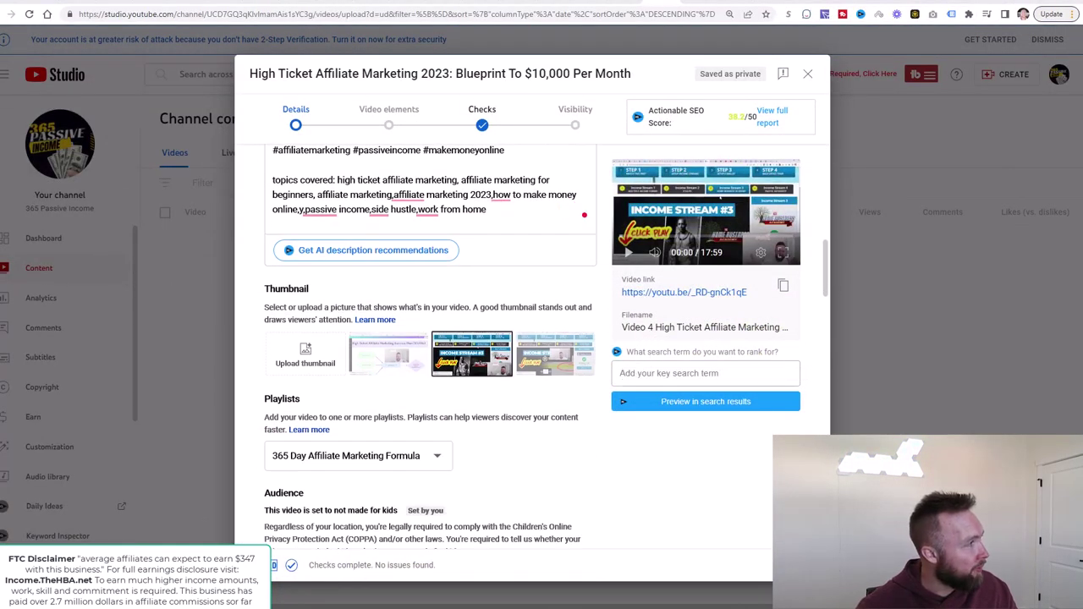
drag(54, 266, 310, 365)
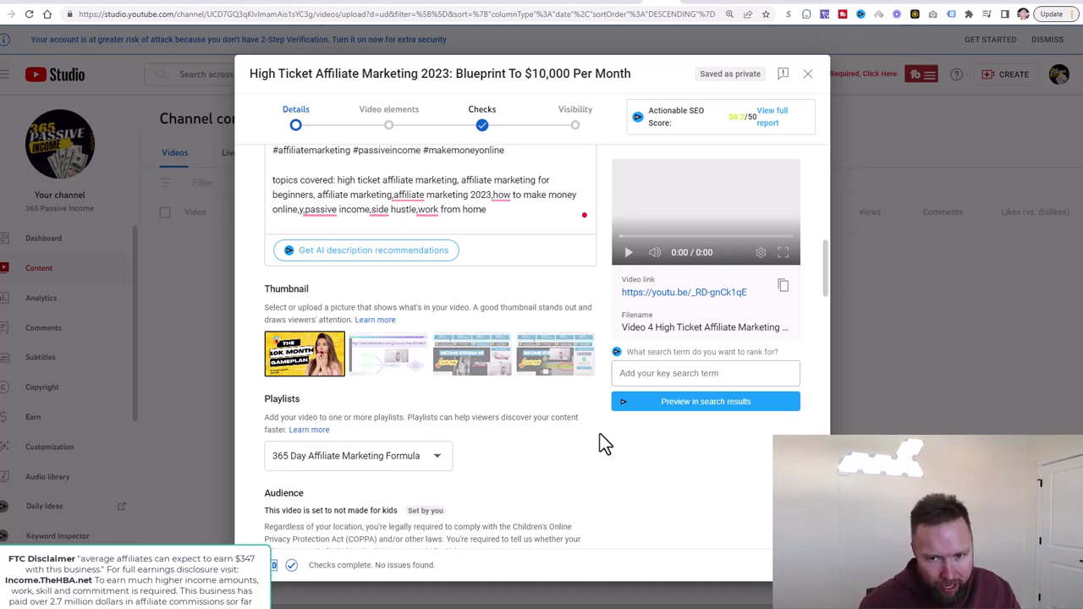
Review the video description, briefly highlighting its step links
scroll(607, 440, up, 1)
scroll(608, 435, up, 3)
scroll(607, 429, up, 5)
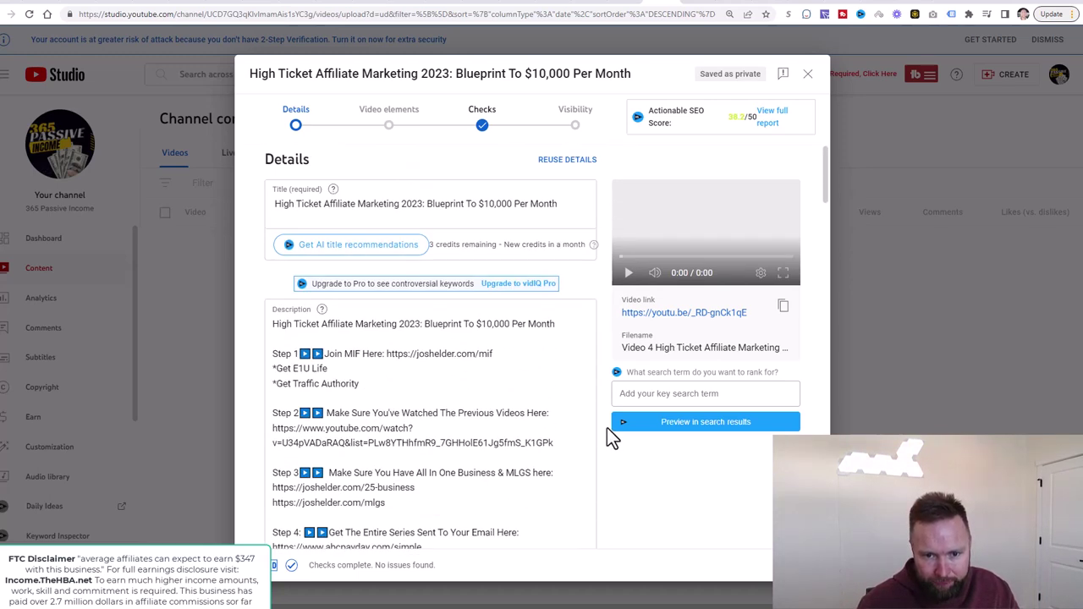
scroll(606, 428, down, 5)
scroll(607, 427, down, 3)
scroll(607, 427, down, 4)
scroll(617, 438, down, 5)
scroll(754, 495, down, 2)
scroll(746, 479, up, 5)
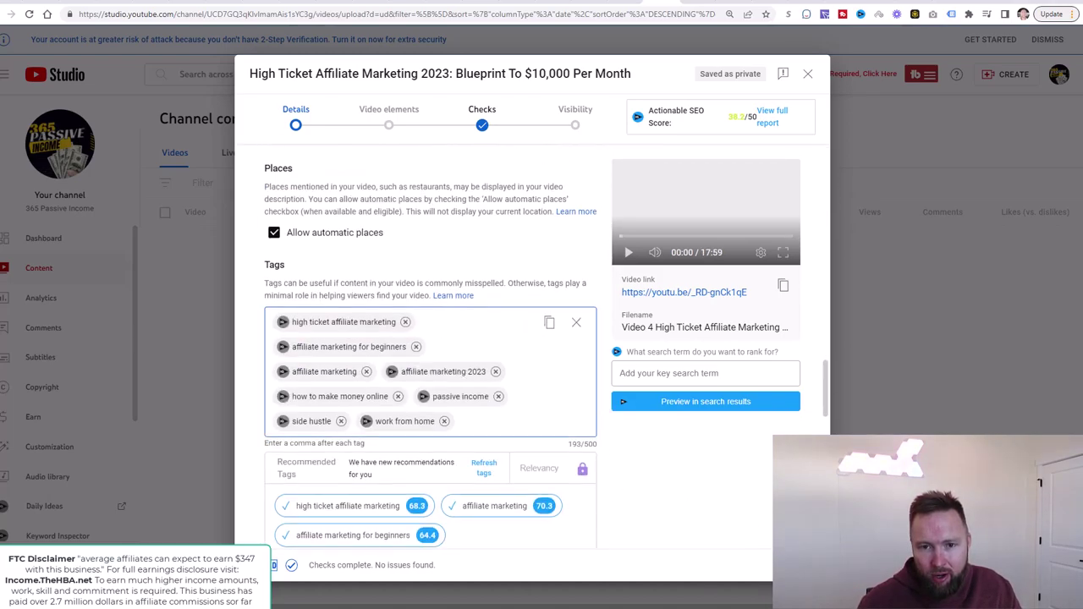
scroll(747, 480, up, 5)
scroll(742, 475, up, 5)
scroll(742, 474, up, 4)
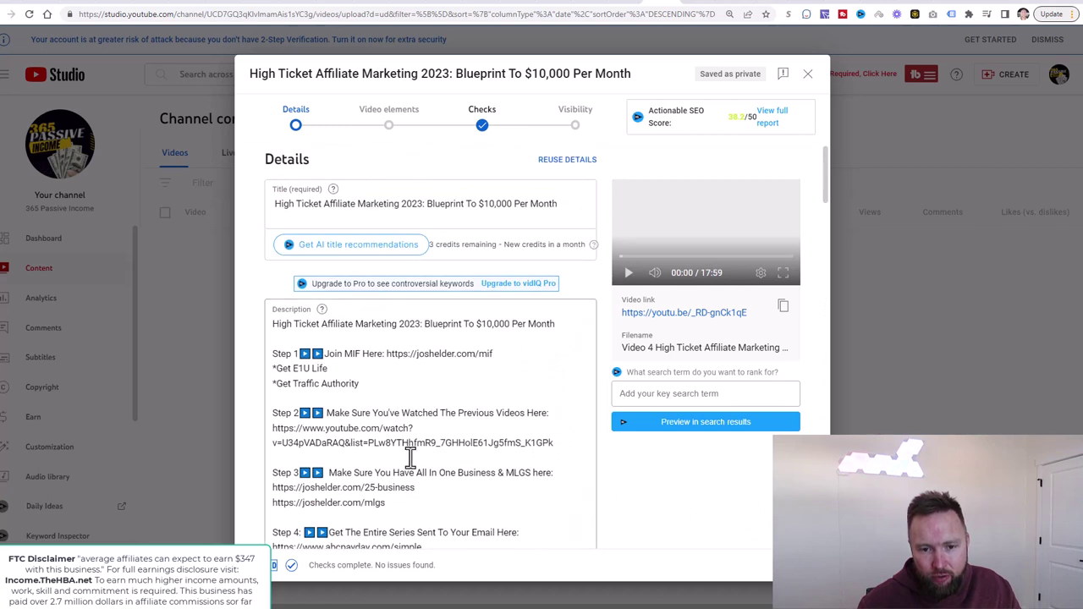
scroll(409, 457, down, 1)
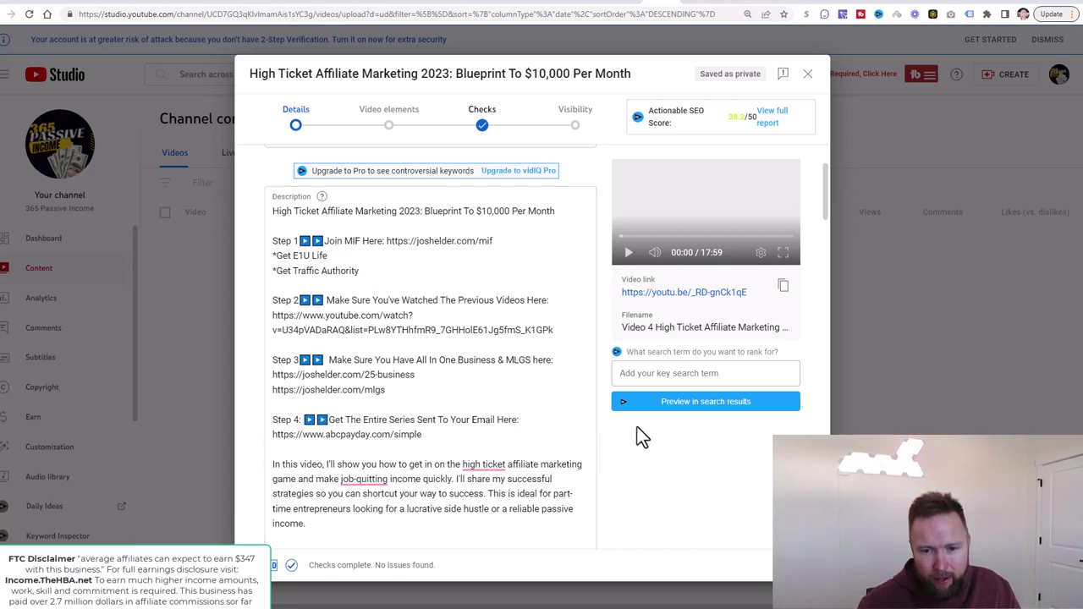
drag(455, 432, 285, 229)
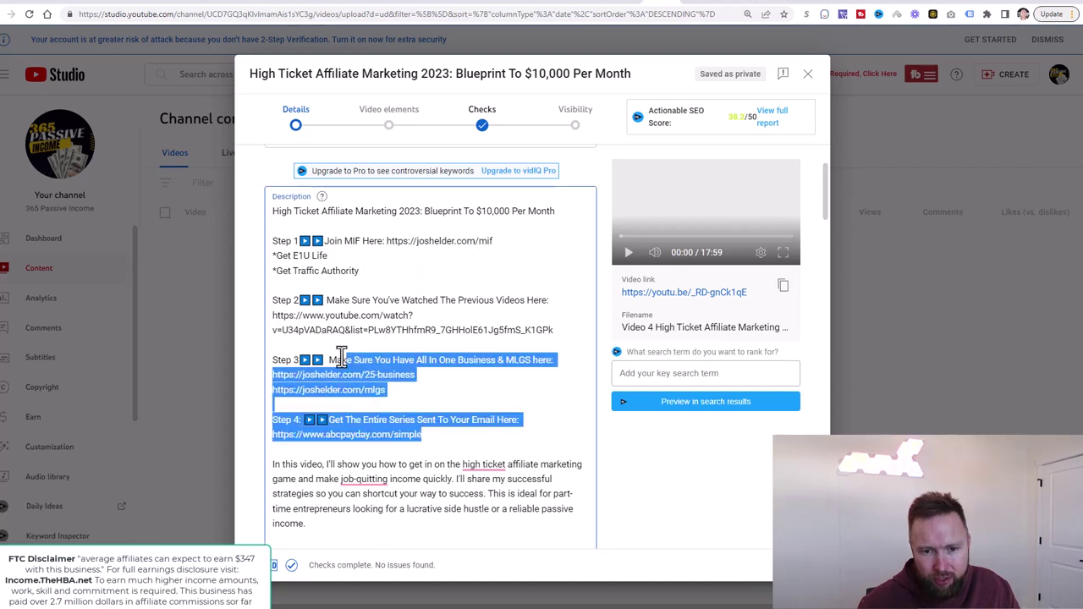
click(367, 316)
scroll(639, 450, down, 2)
scroll(648, 447, down, 2)
scroll(593, 355, down, 1)
scroll(677, 423, down, 4)
scroll(749, 499, down, 3)
Add a 1 video, 1 subscribe end screen featuring The Easy Way To Make Money Online
click(804, 565)
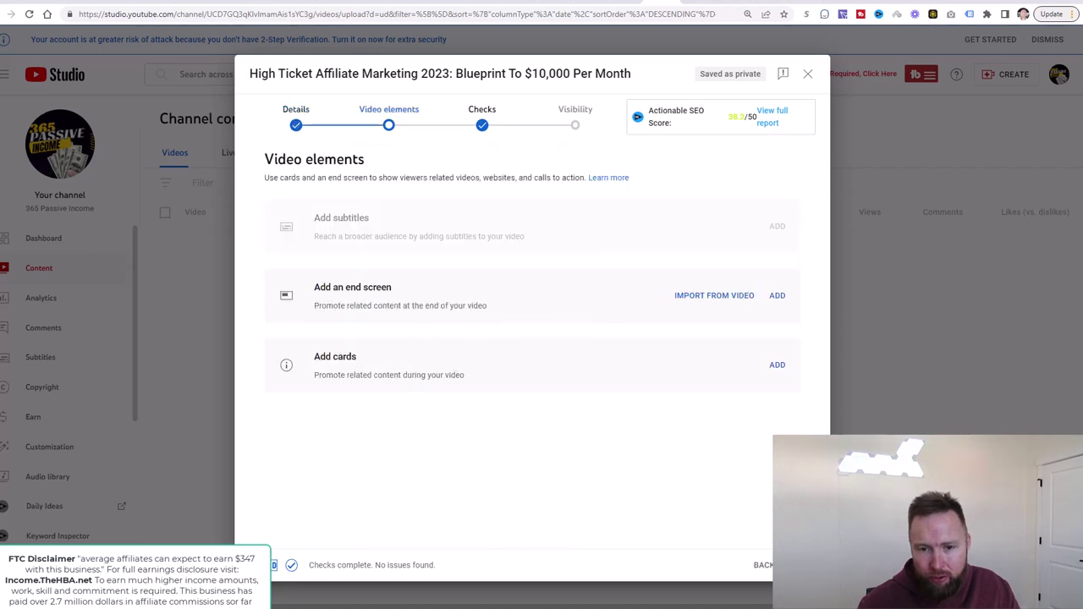
click(776, 296)
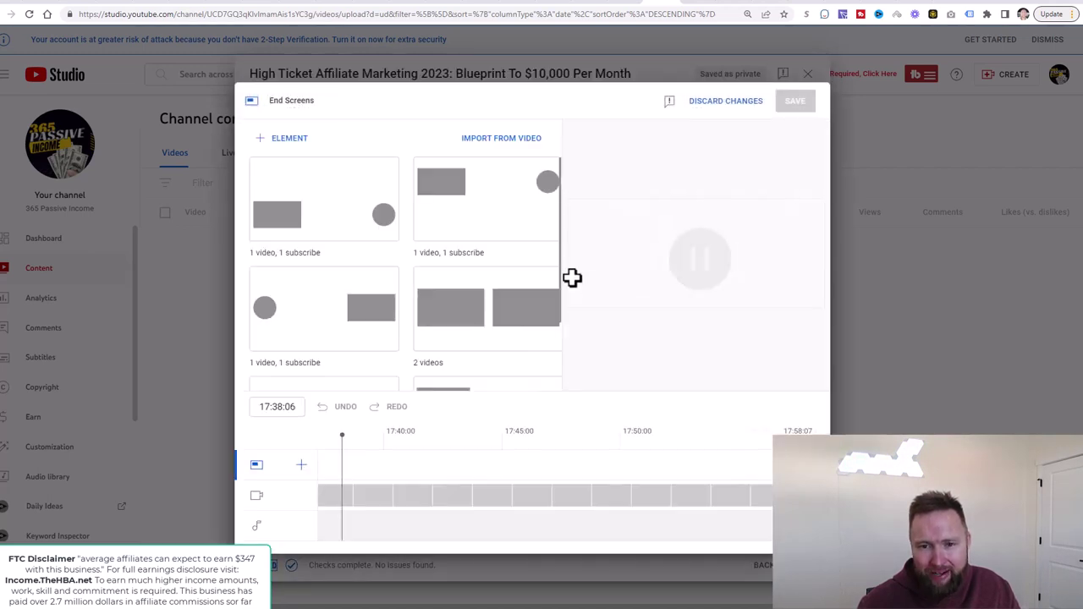
click(486, 237)
click(574, 280)
click(420, 309)
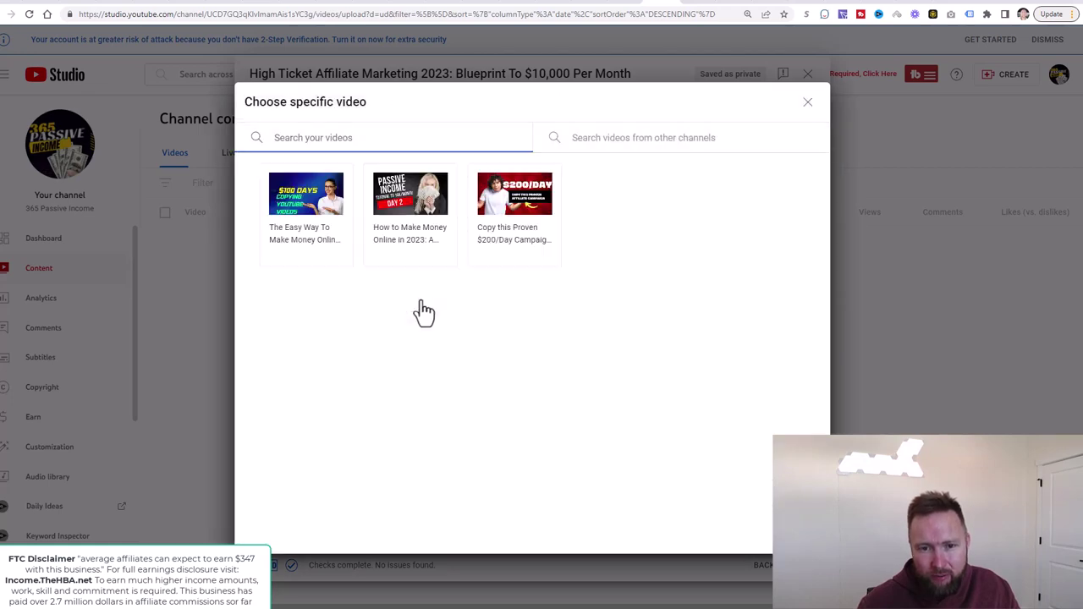
click(299, 204)
click(781, 108)
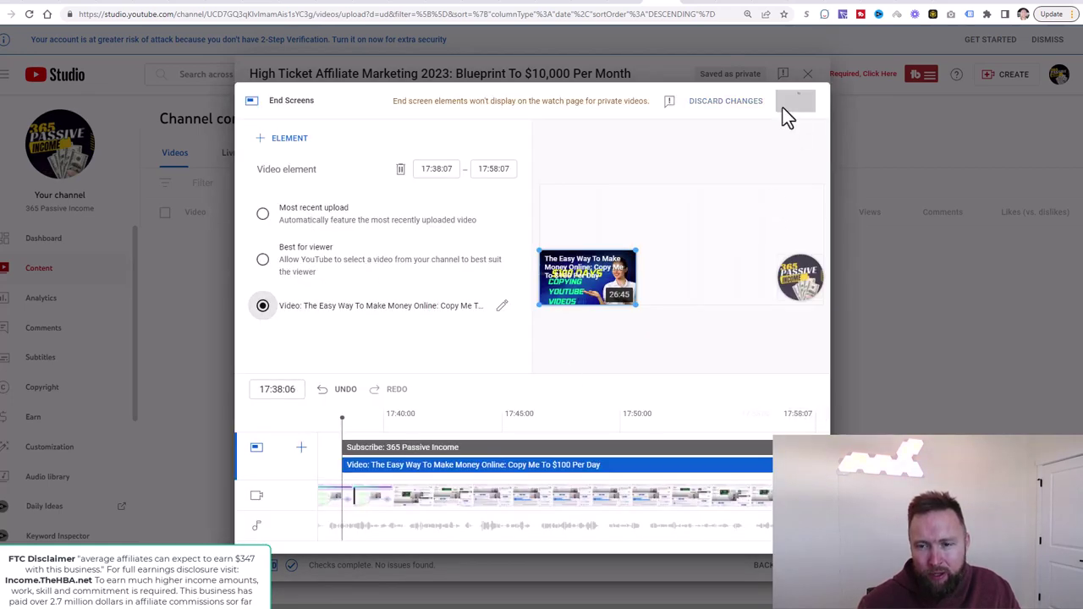
Set visibility to Public, publish the video and close the confirmation
click(799, 565)
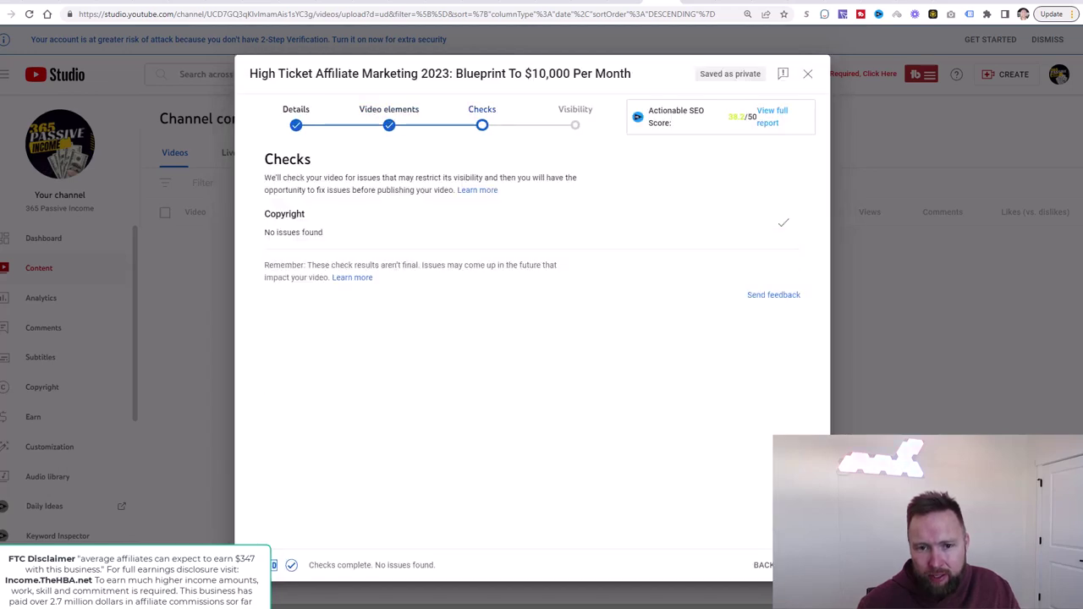
click(302, 319)
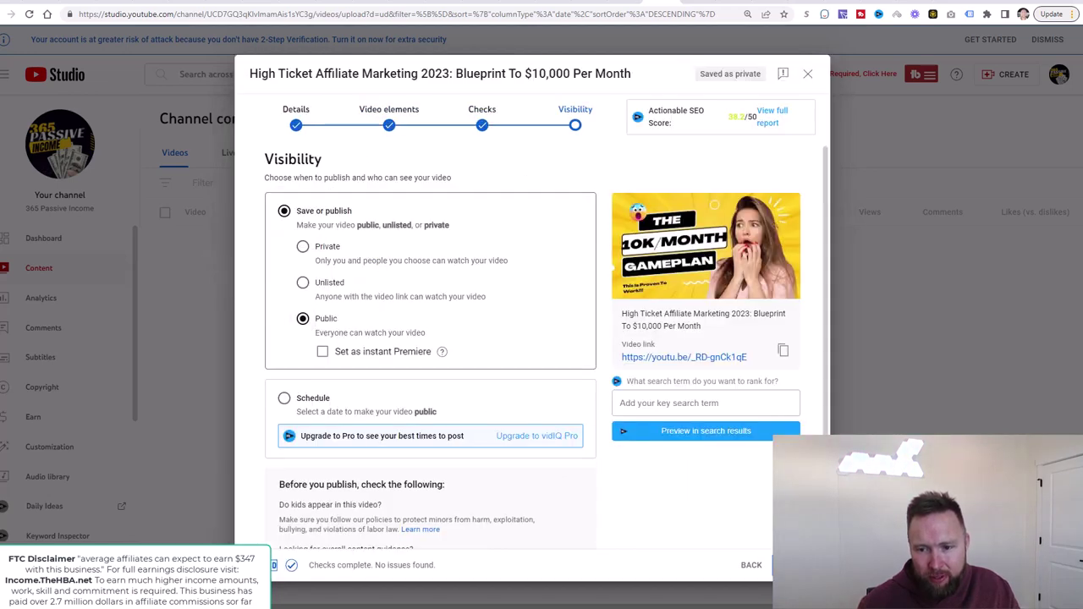
click(799, 565)
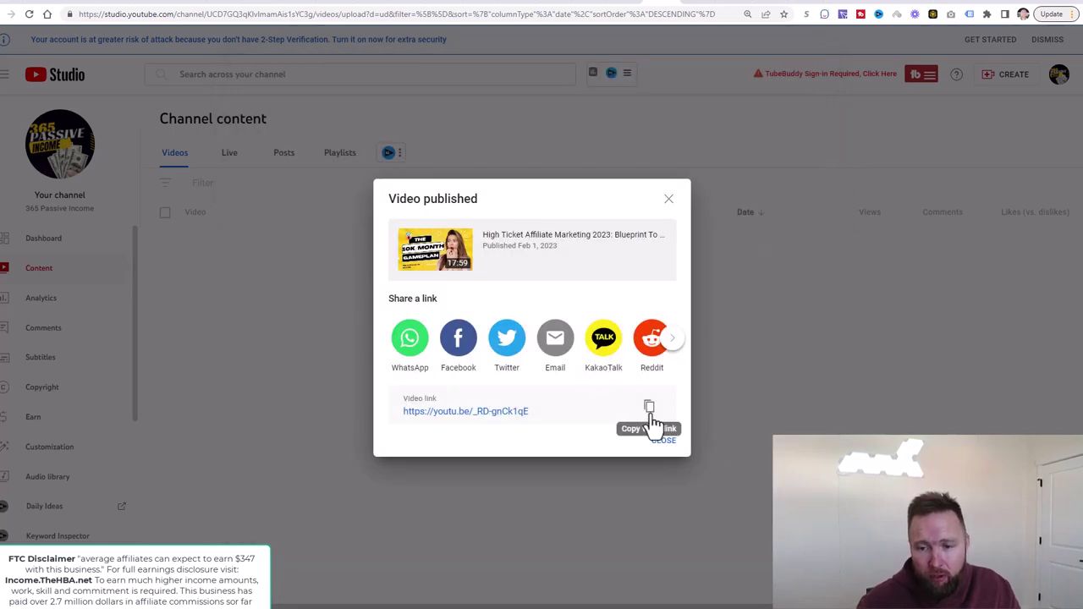
click(662, 441)
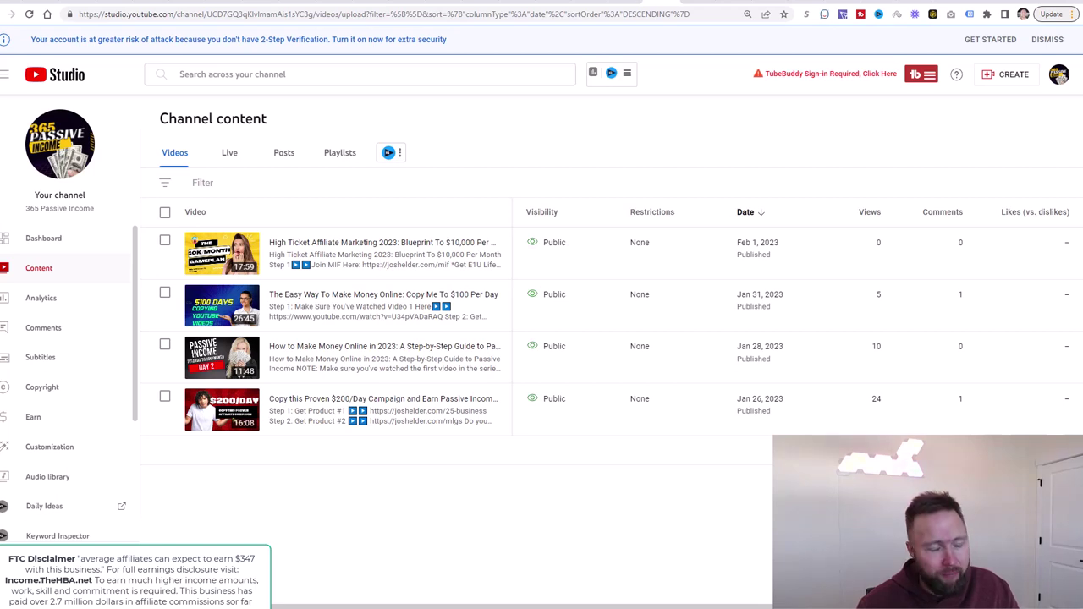
key(ctrl+Tab)
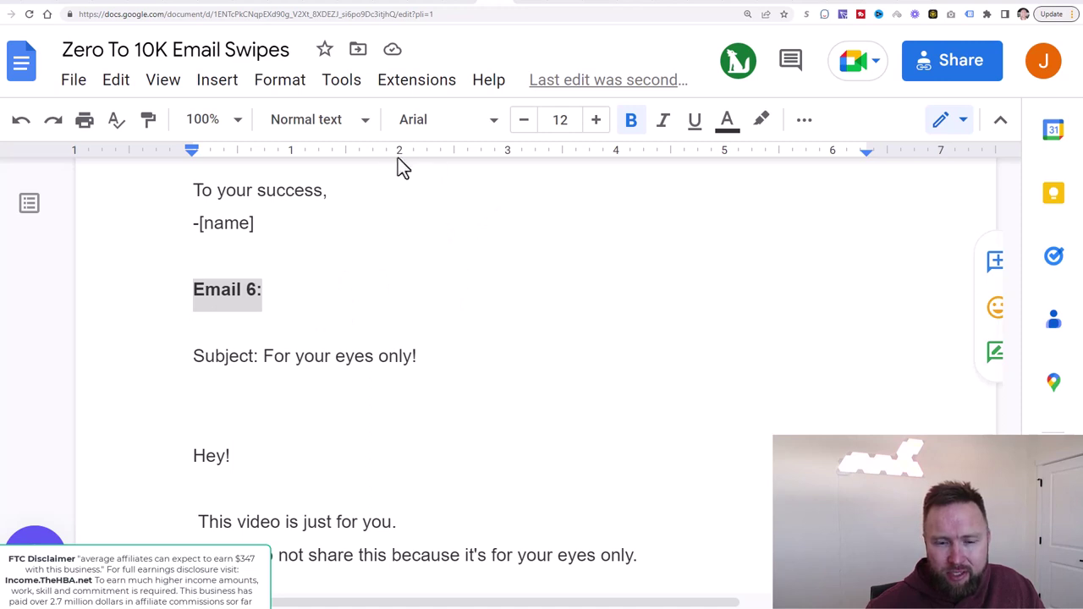
Place the cursor on the empty line under Email 6 and scroll through the email
click(357, 322)
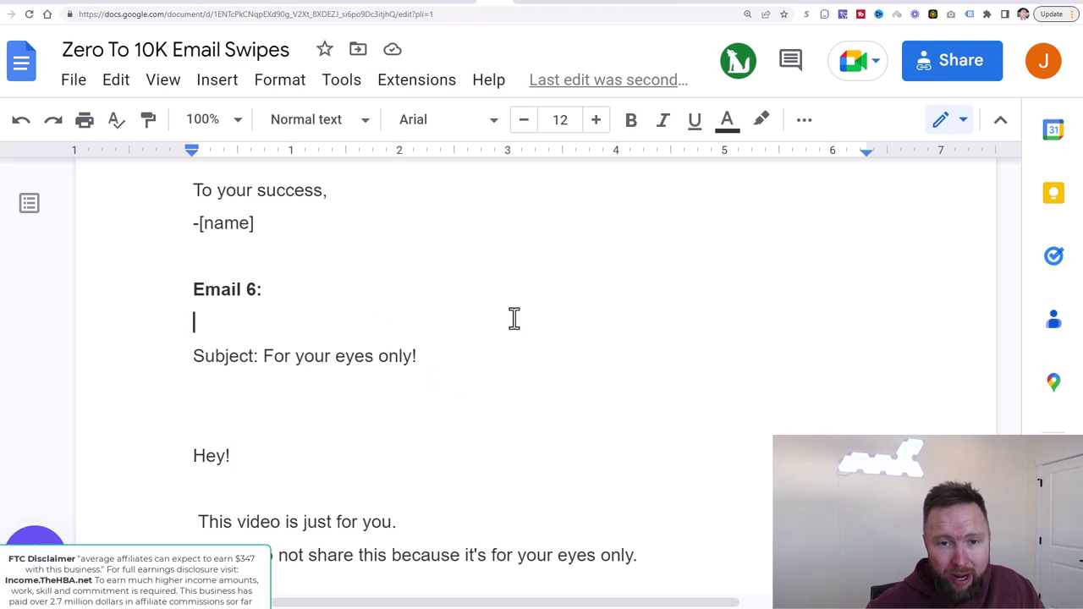
scroll(486, 347, up, 3)
scroll(475, 360, down, 3)
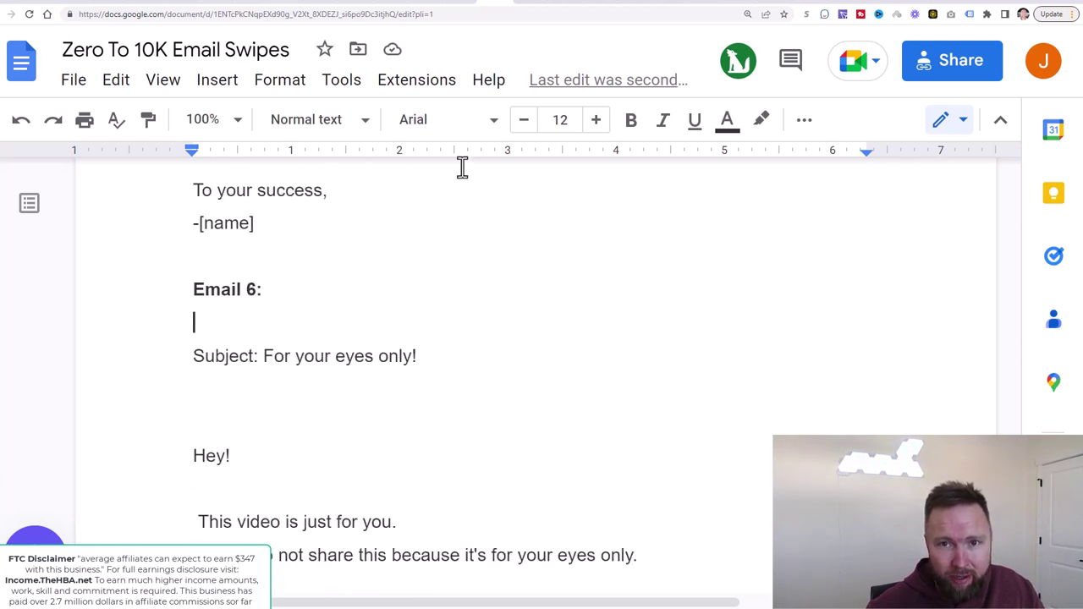
Create a new MyLeadGenSecret message mailed by date to all 1,900 leads
click(357, 7)
scroll(527, 386, up, 5)
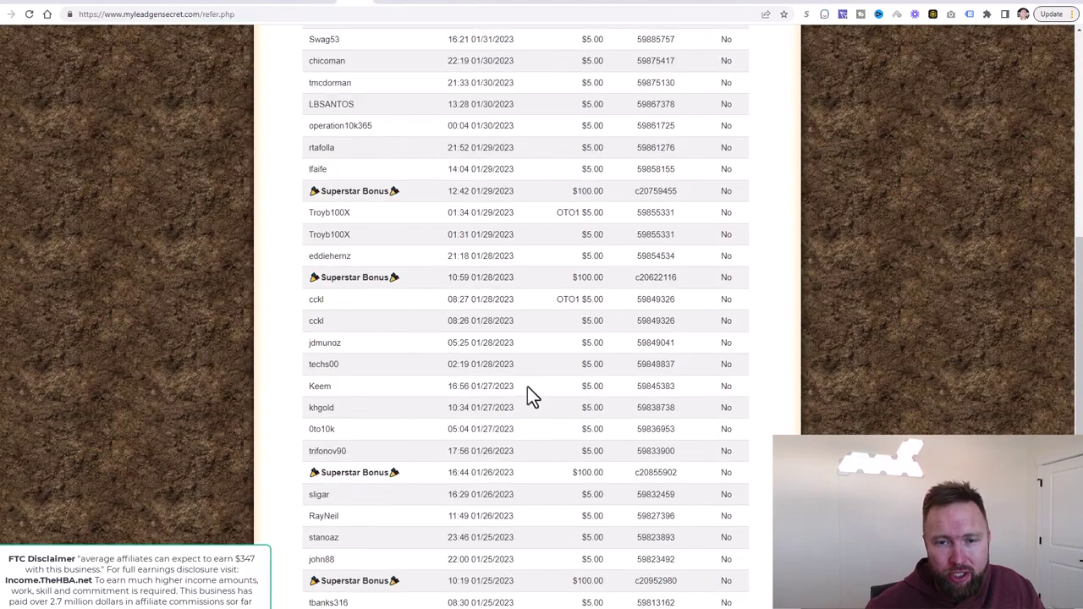
scroll(516, 356, up, 6)
click(295, 186)
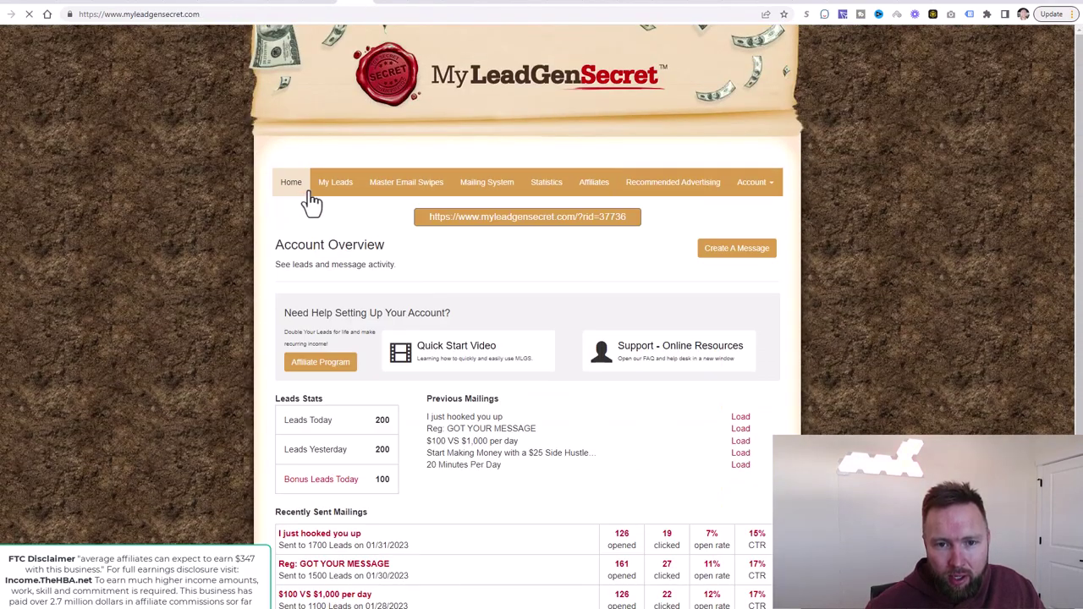
scroll(605, 322, down, 2)
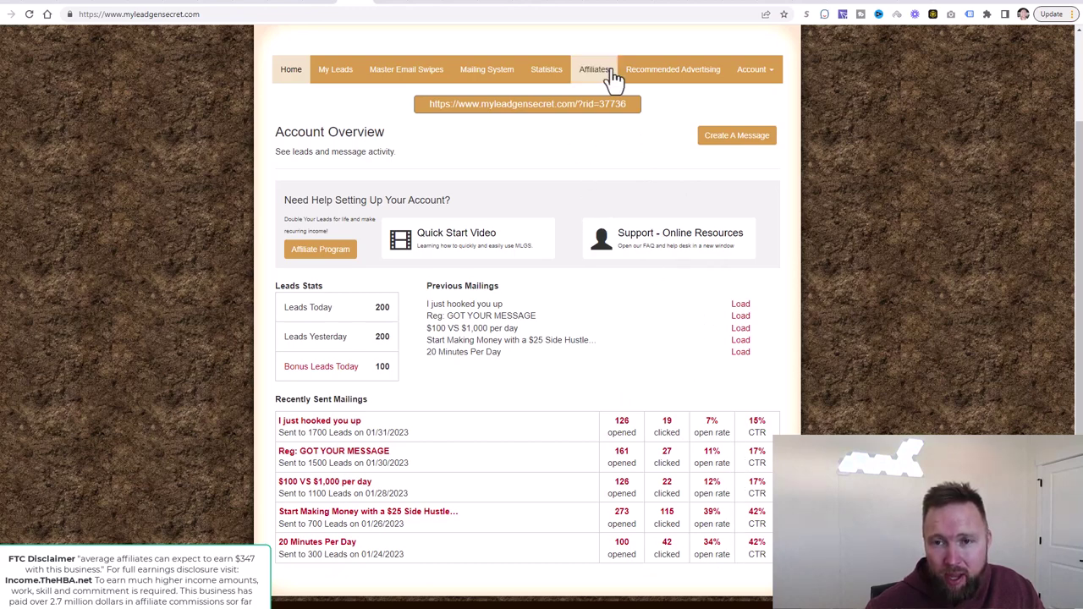
click(734, 137)
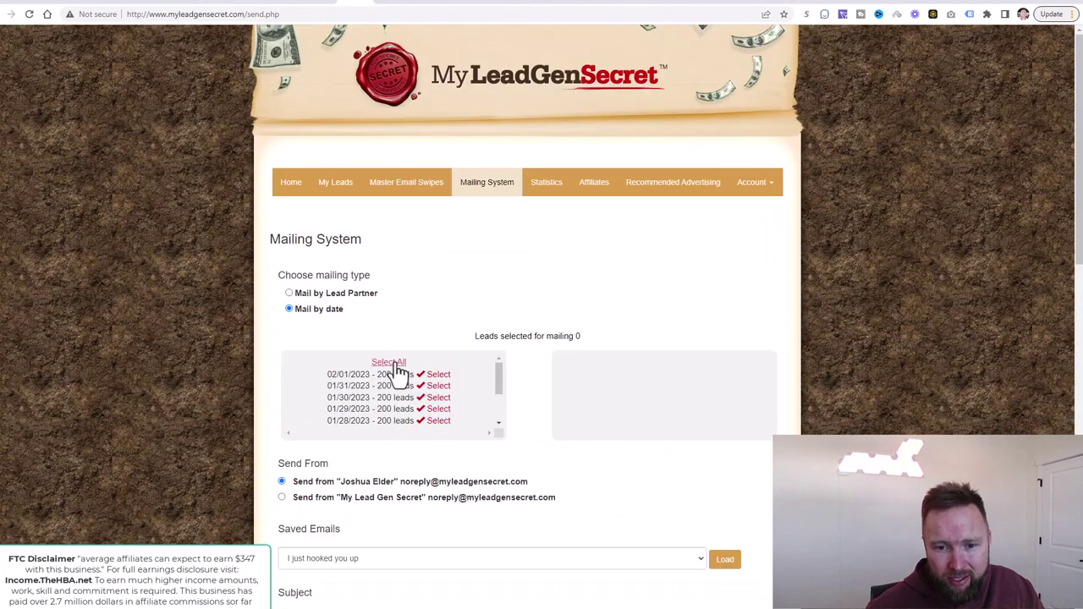
click(388, 361)
scroll(404, 441, down, 1)
scroll(440, 446, down, 1)
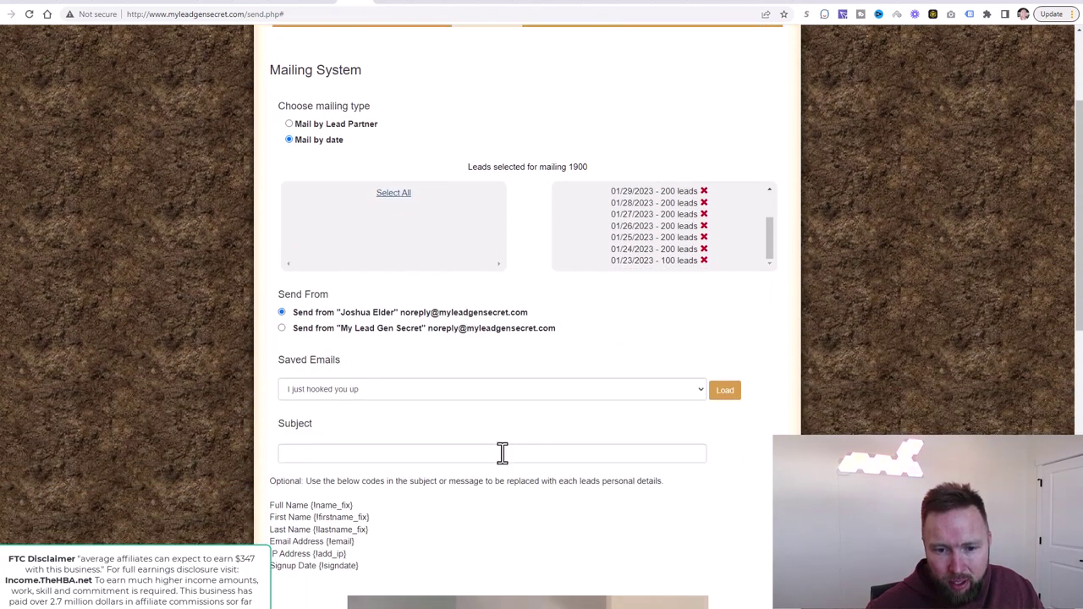
scroll(405, 418, down, 1)
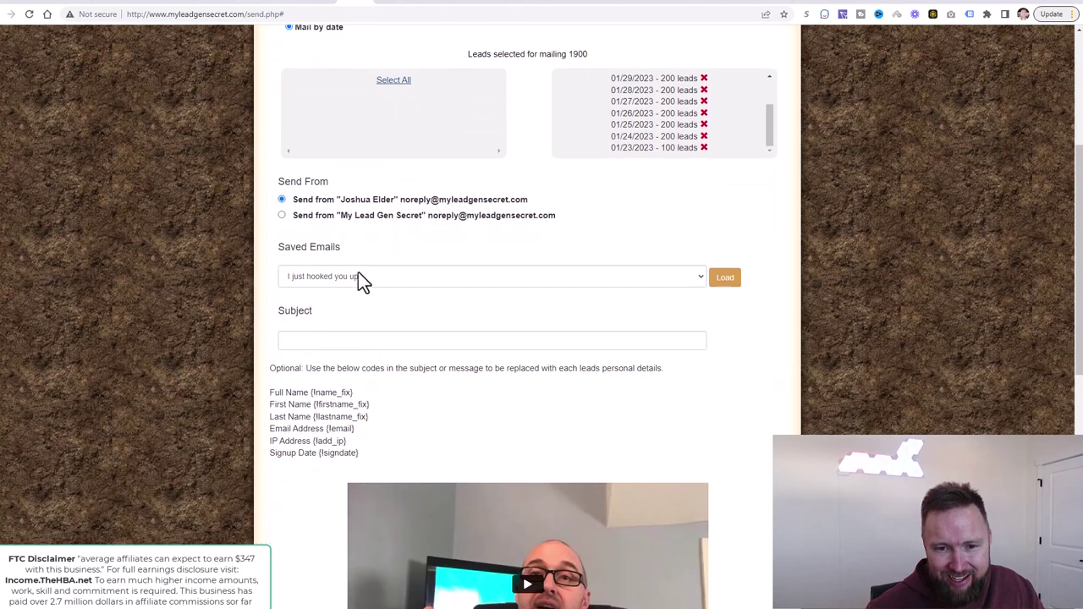
Copy the Email 6 subject from the swipe document into the mailing's Subject field
click(484, 5)
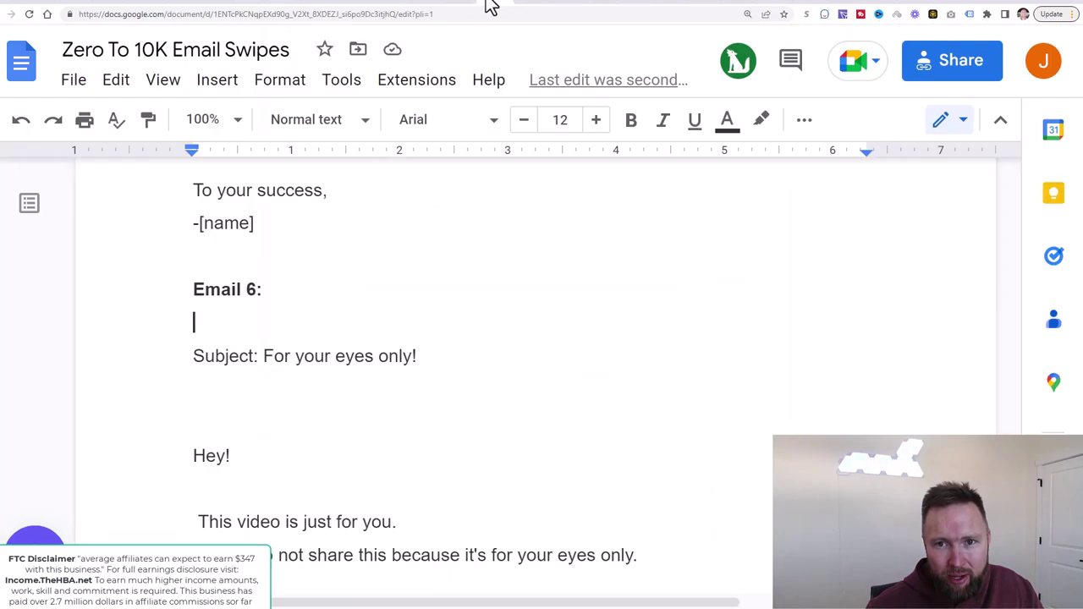
drag(436, 345, 264, 355)
key(ctrl+c)
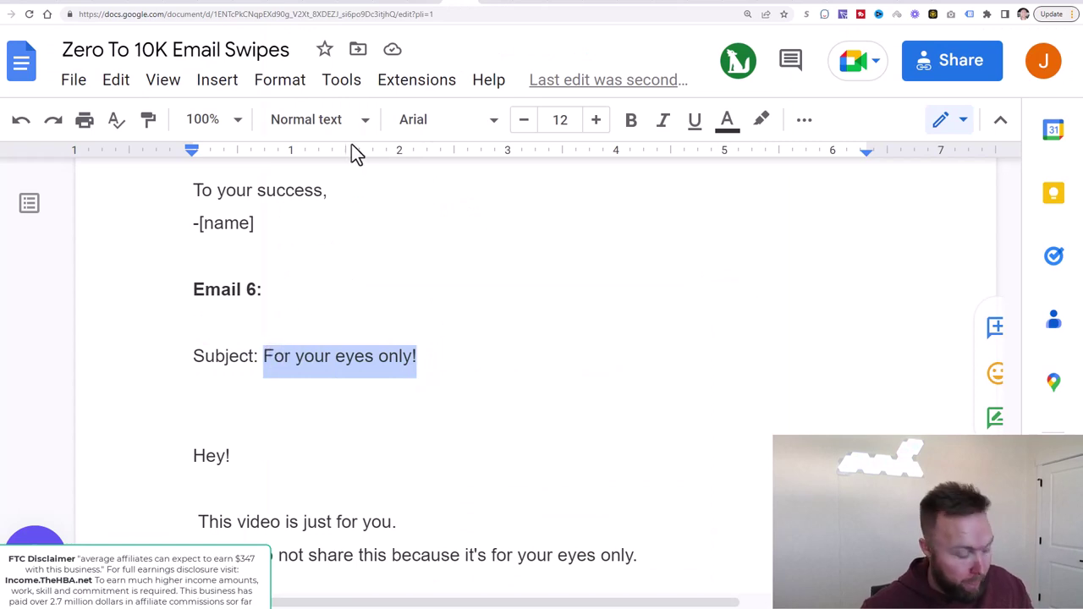
click(355, 5)
click(402, 342)
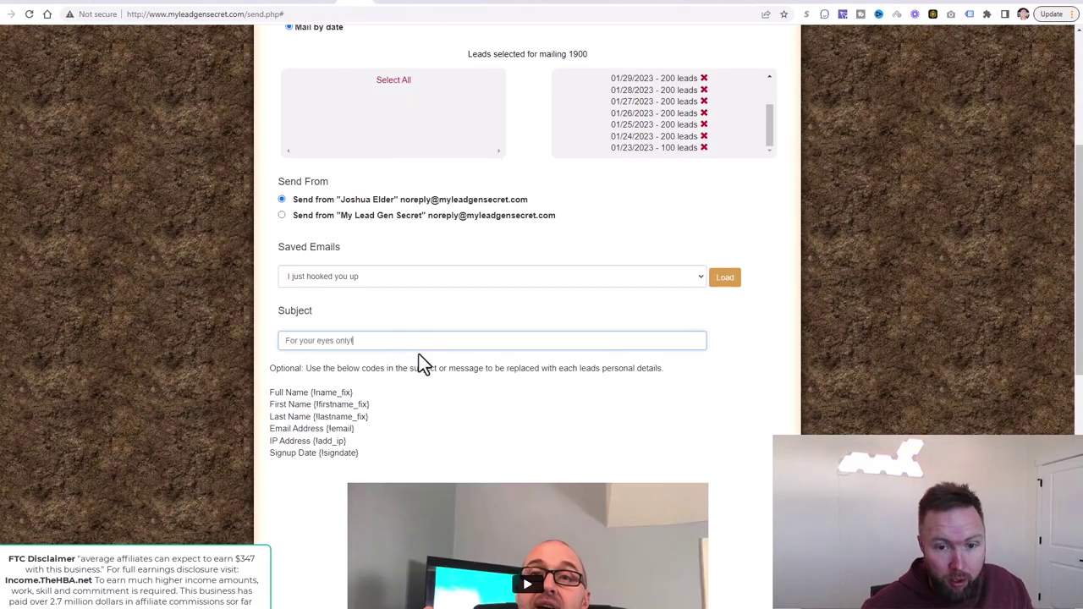
key(ctrl+v)
scroll(457, 254, down, 2)
Add a 'Body:' line above the 'Hey!' greeting in the Email 6 swipe
click(484, 4)
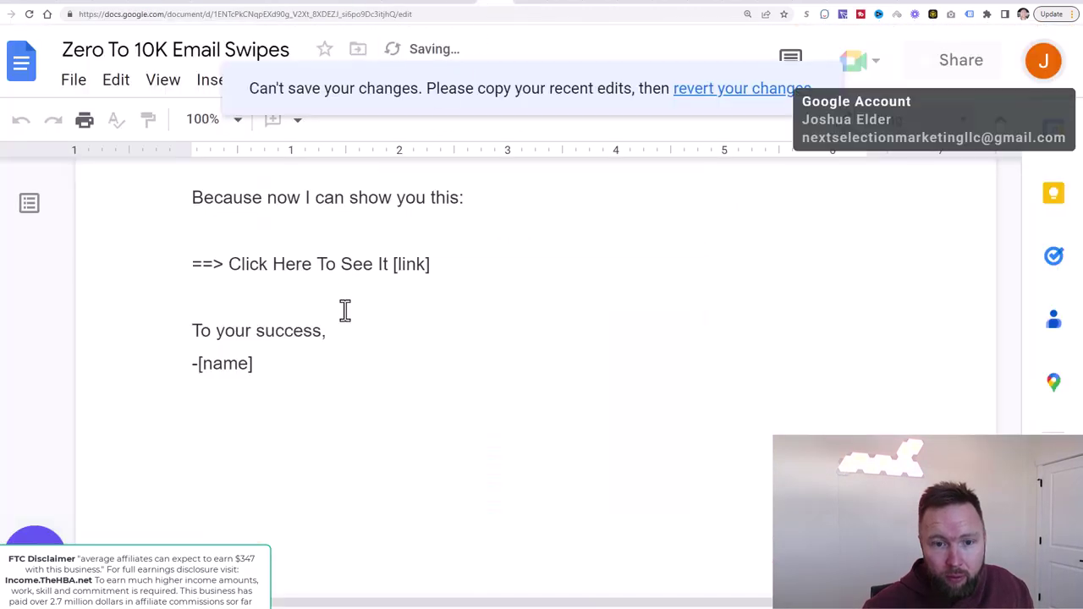
scroll(174, 286, down, 2)
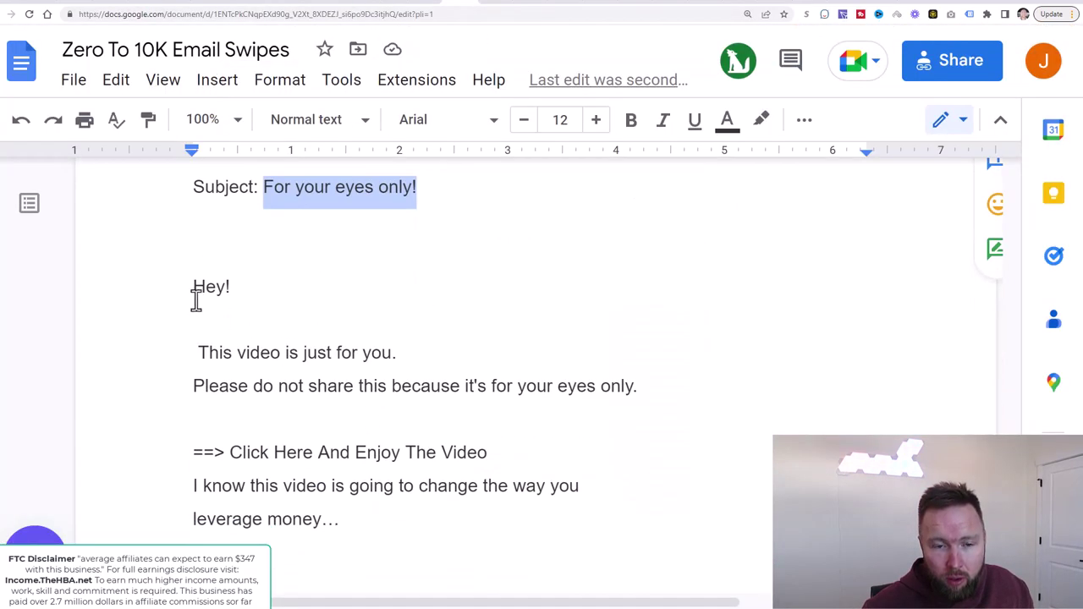
click(193, 292)
text(Bo)
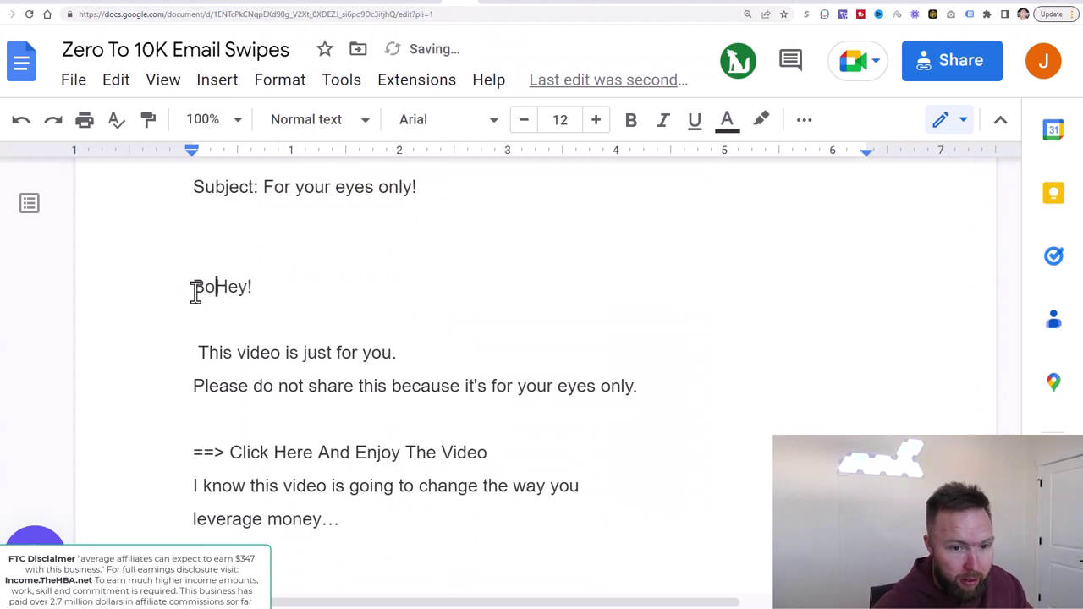
text(ndy)
key(BackSpace)
key(BackSpace)
text(y:)
key(Return)
key(Return)
Select the email body from 'Hey!' down to the sign-off
scroll(195, 292, down, 1)
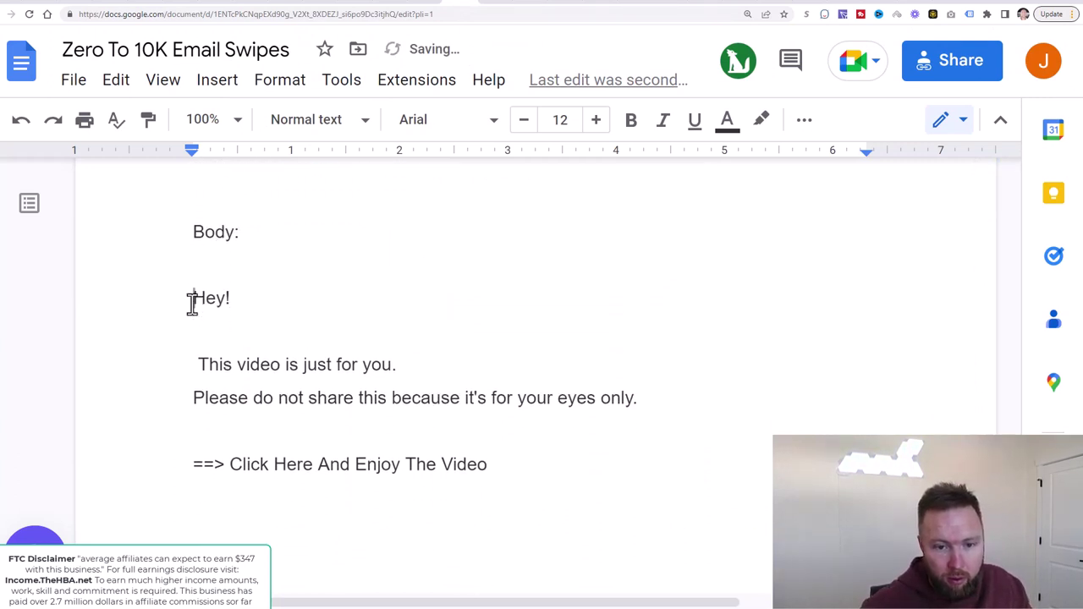
scroll(191, 254, down, 1)
drag(191, 240, 372, 524)
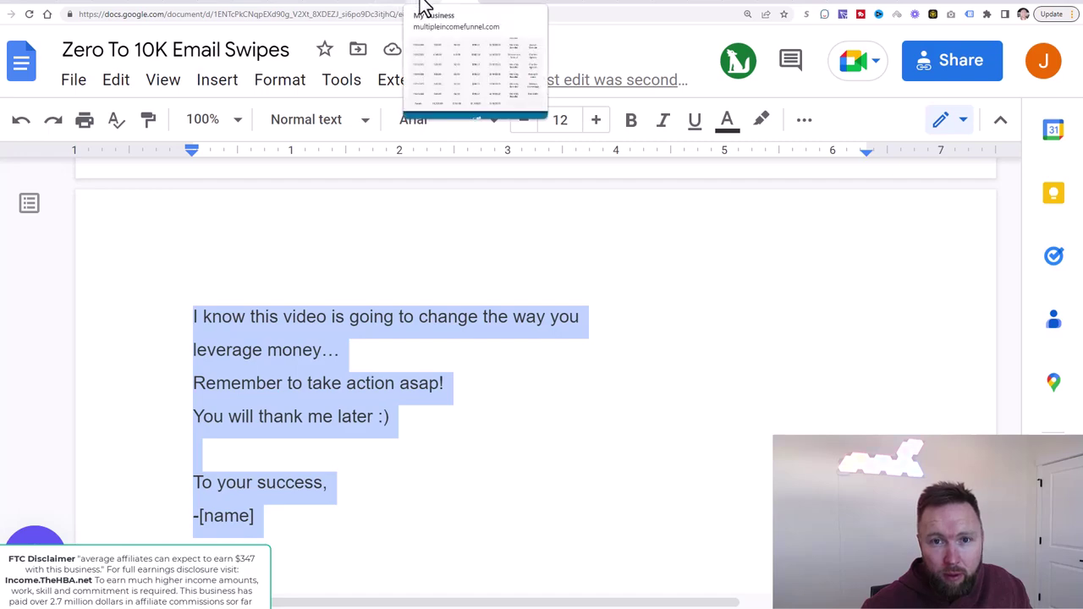
click(343, 7)
Replace the placeholder message with email 6's body, unbolded, without the blank line after 'eyes only.'
scroll(373, 335, down, 4)
scroll(373, 355, down, 1)
click(343, 394)
key(ctrl+a)
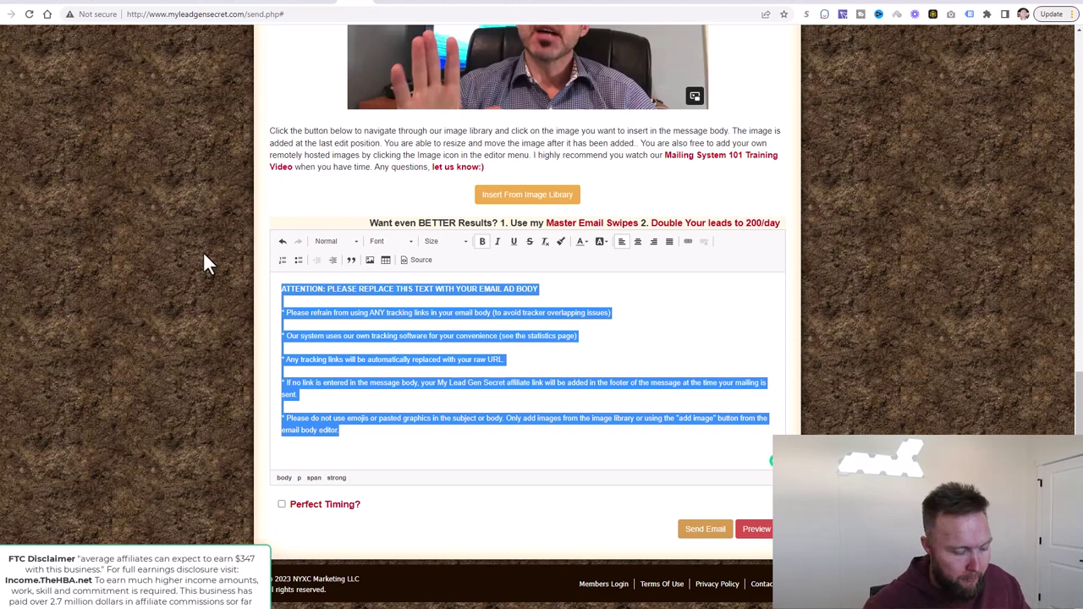
key(ctrl+v)
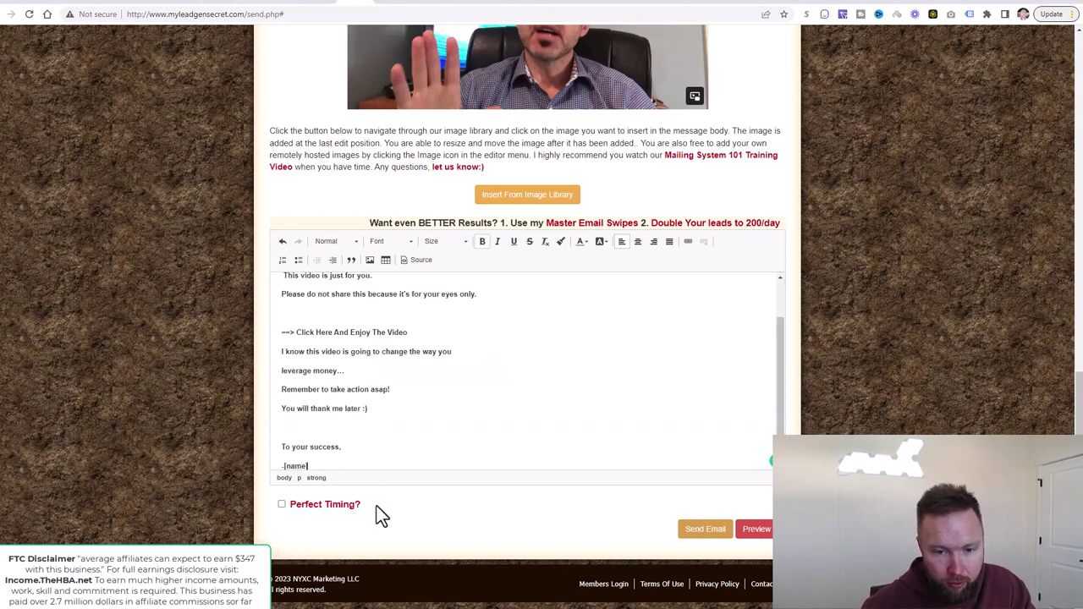
mouse_move(346, 461)
mouse_down()
mouse_move(280, 367)
mouse_move(244, 228)
mouse_up()
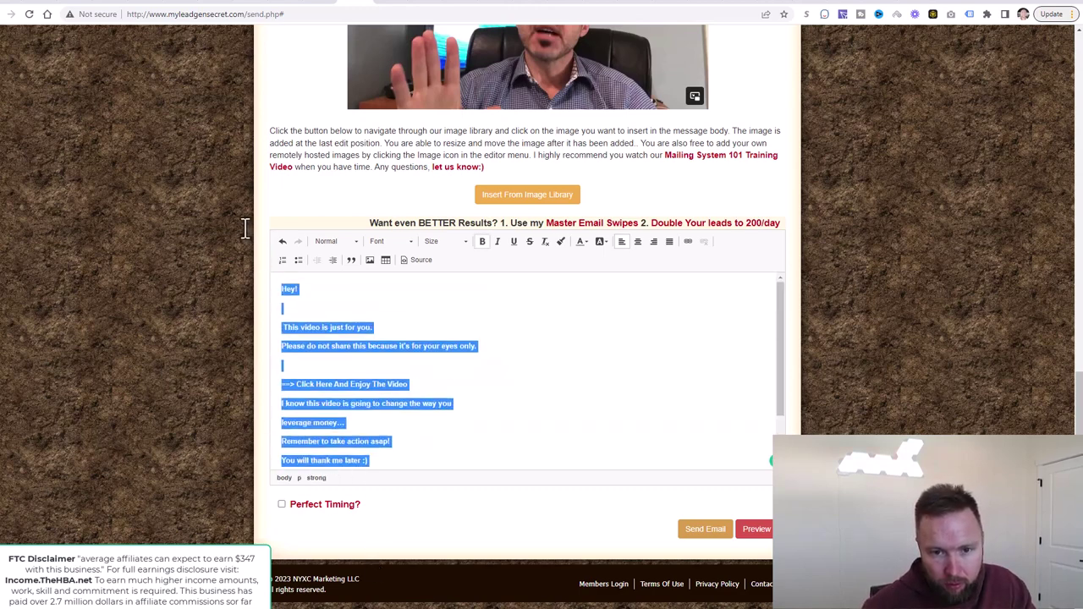
click(481, 243)
click(322, 313)
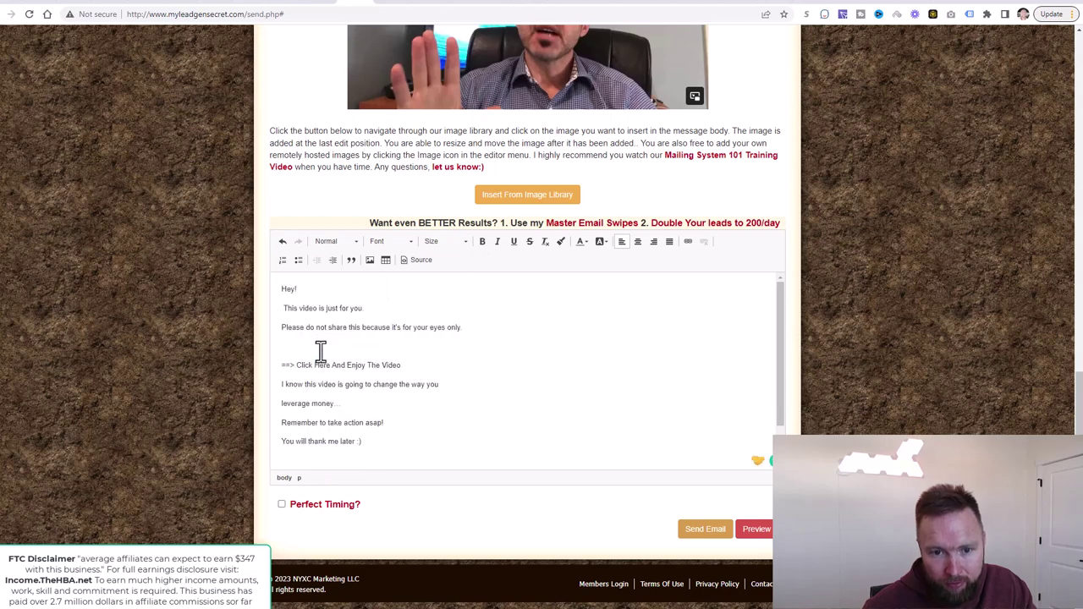
key(BackSpace)
Replace the [name] placeholder in the sign-off with the sender's name
scroll(393, 391, down, 2)
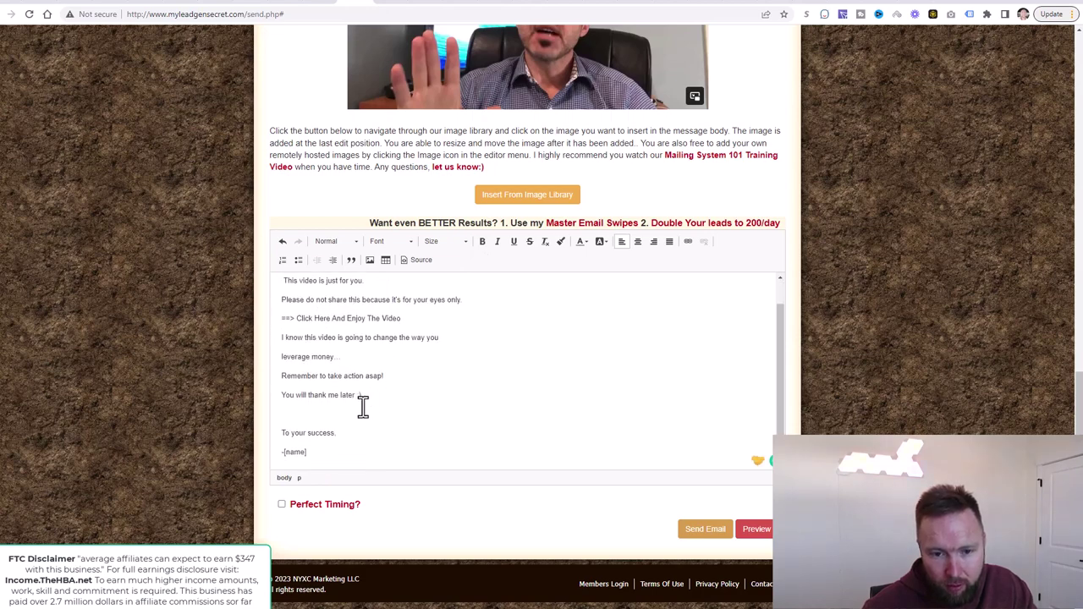
drag(308, 454, 285, 454)
key(BackSpace)
text(Josh)
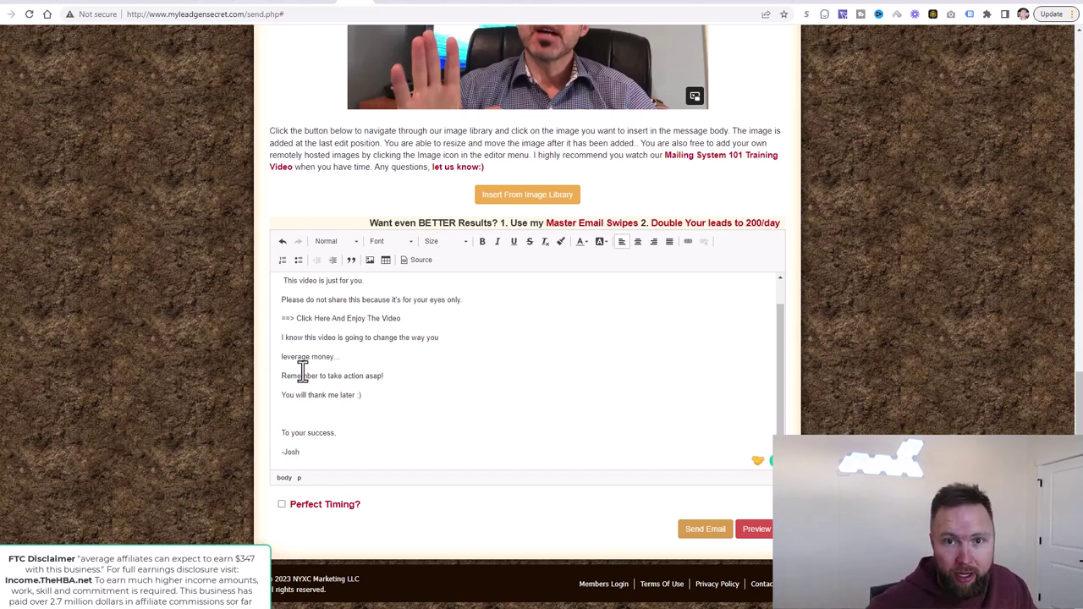
In the email swipes document, add a '[link]' placeholder after 'Enjoy The Video'
click(463, 5)
scroll(414, 322, up, 3)
click(490, 427)
text([)
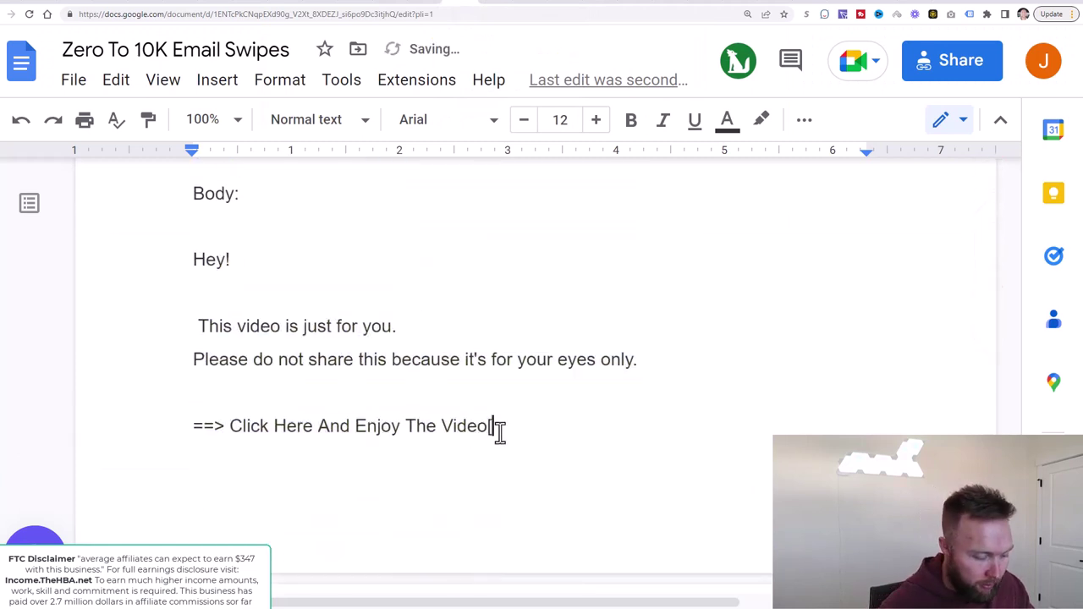
text(link])
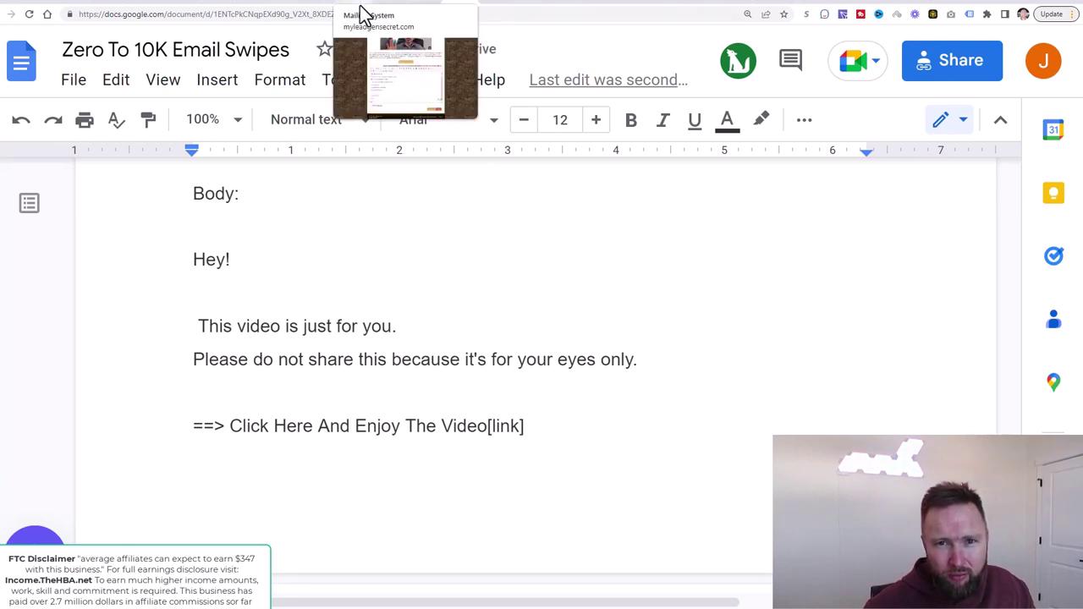
Copy SamCart's All In One $25 Business affiliate referral link pointing to the allinone sales letter
click(388, 7)
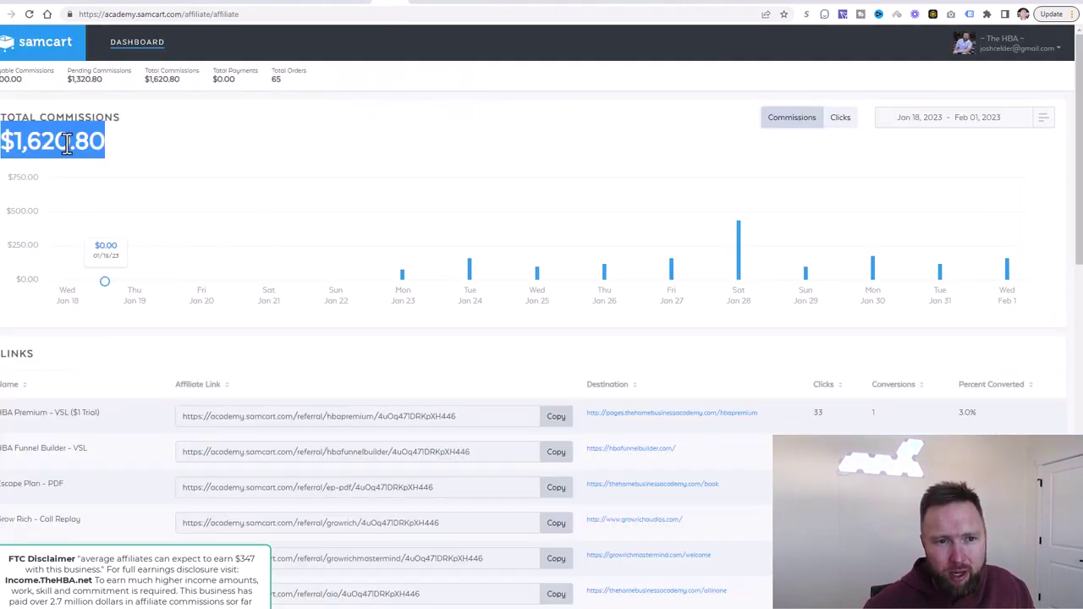
scroll(358, 228, down, 3)
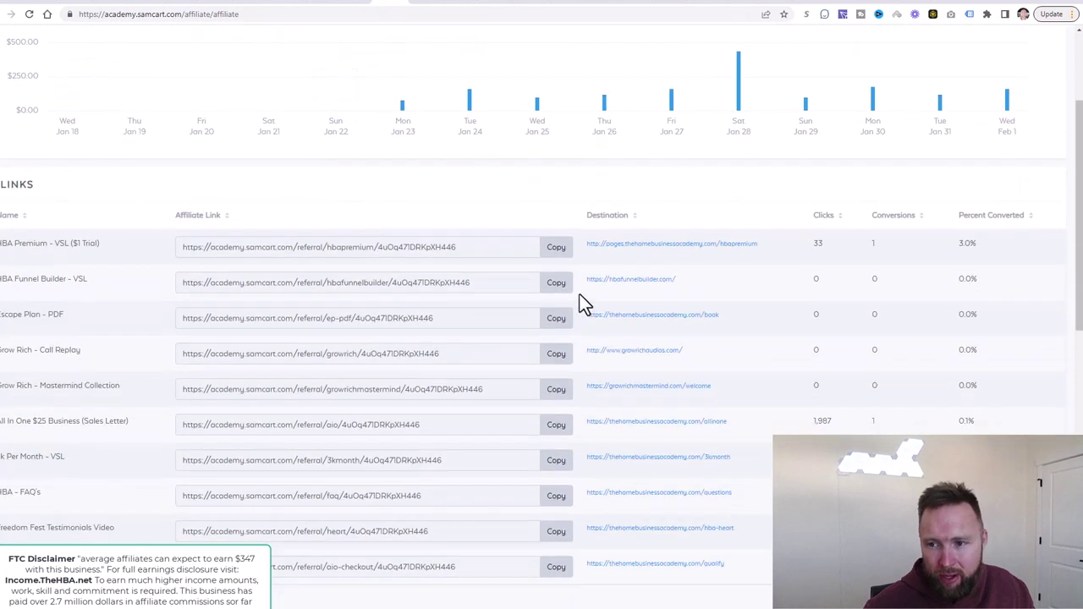
scroll(405, 339, down, 1)
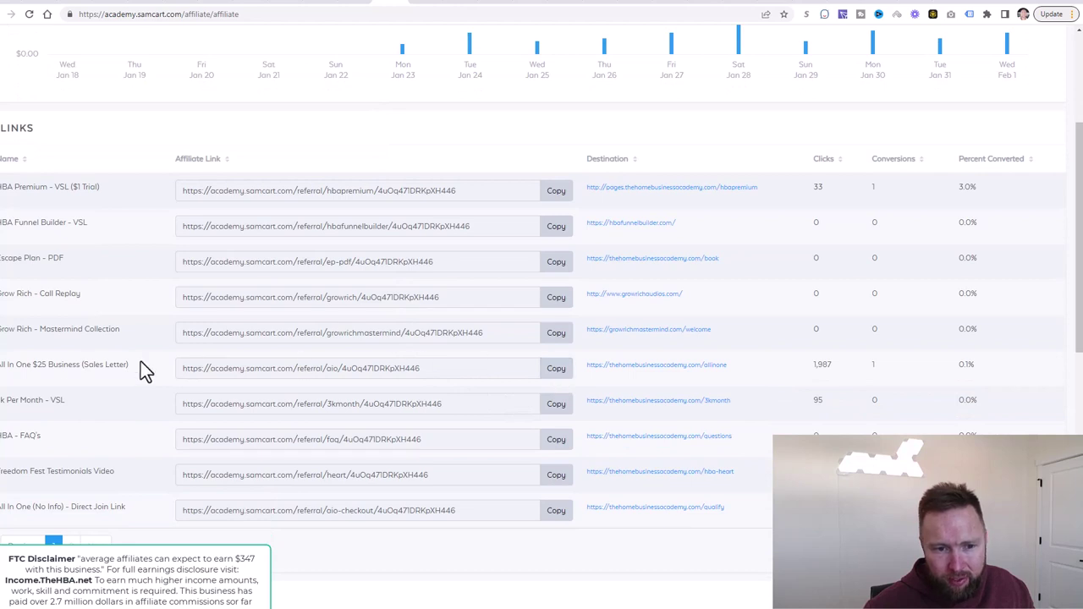
click(557, 369)
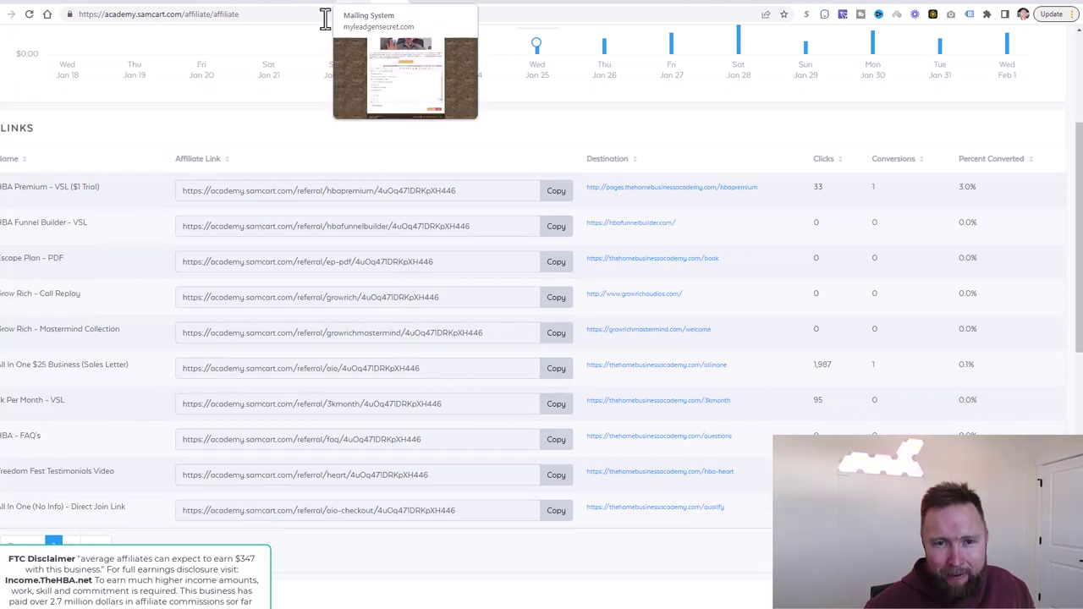
scroll(378, 217, up, 2)
scroll(377, 217, down, 1)
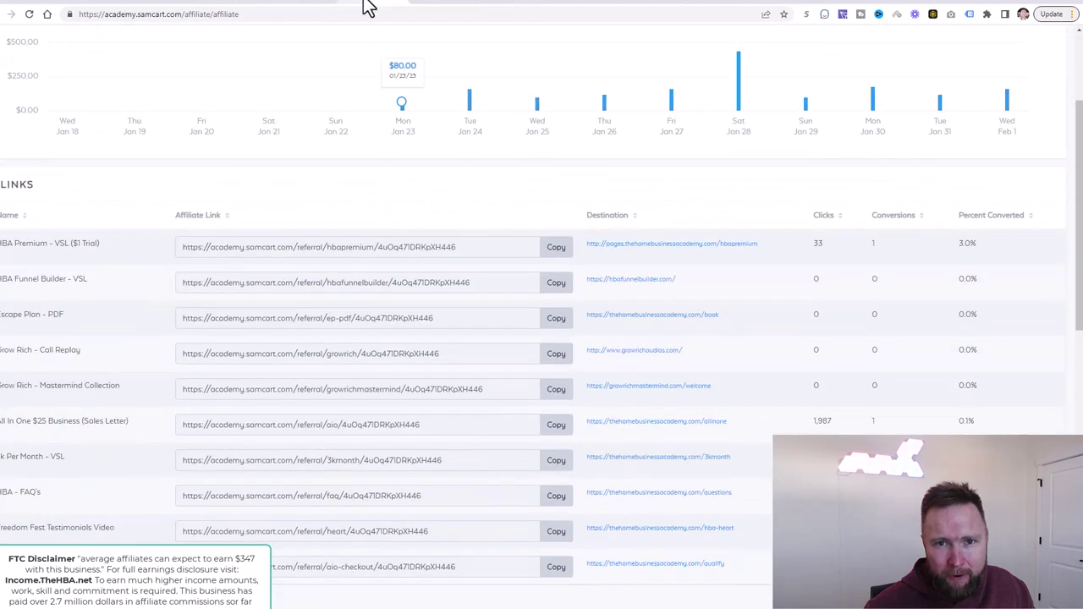
click(364, 3)
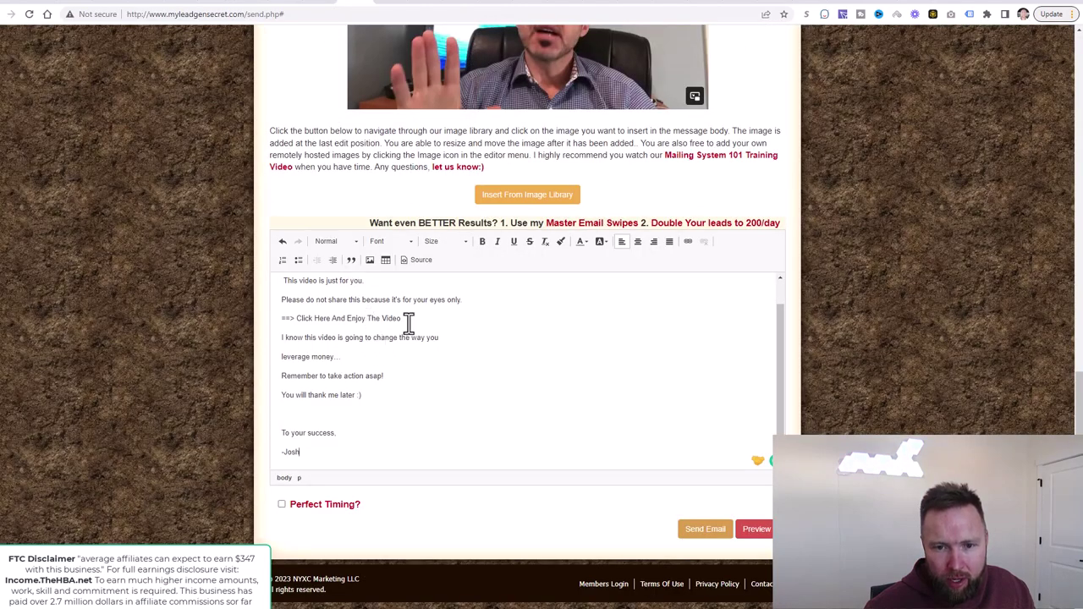
Link 'Click Here And Enjoy The Video' to the SamCart affiliate URL and send email 6
drag(405, 318, 282, 319)
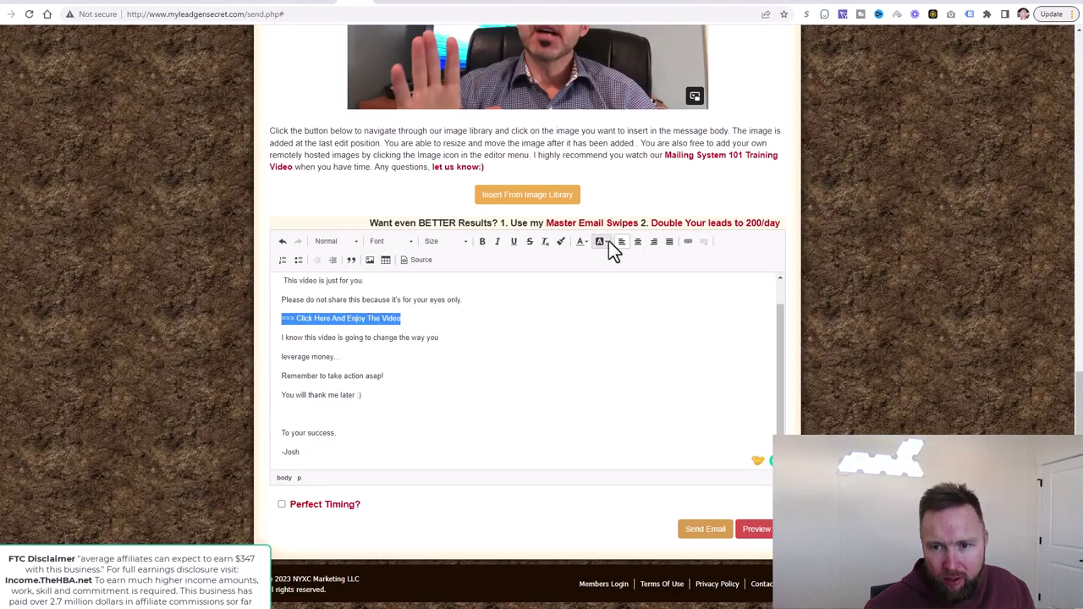
click(688, 242)
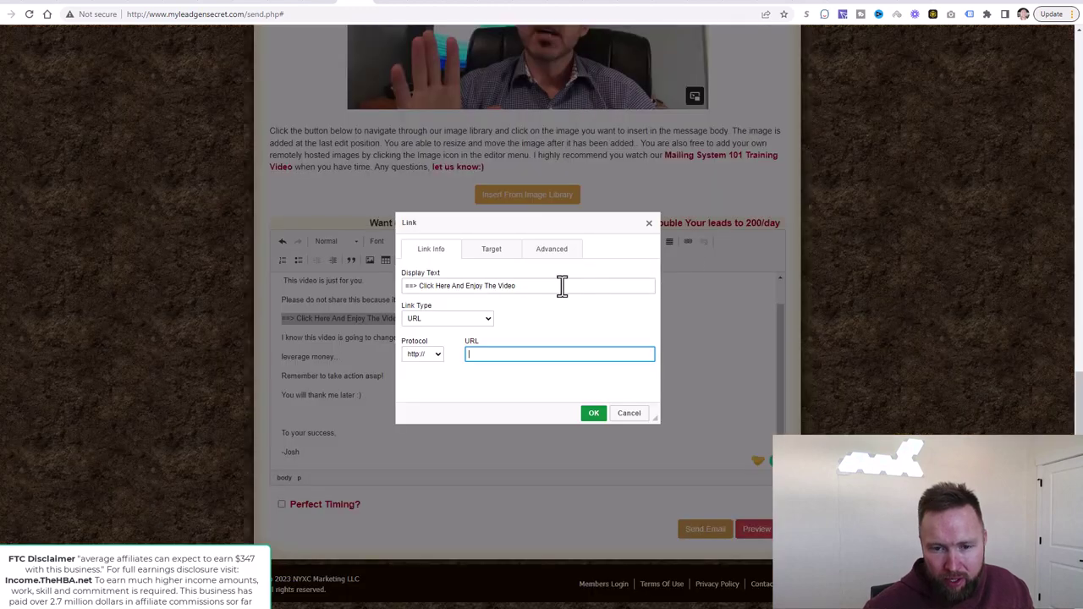
key(ctrl+v)
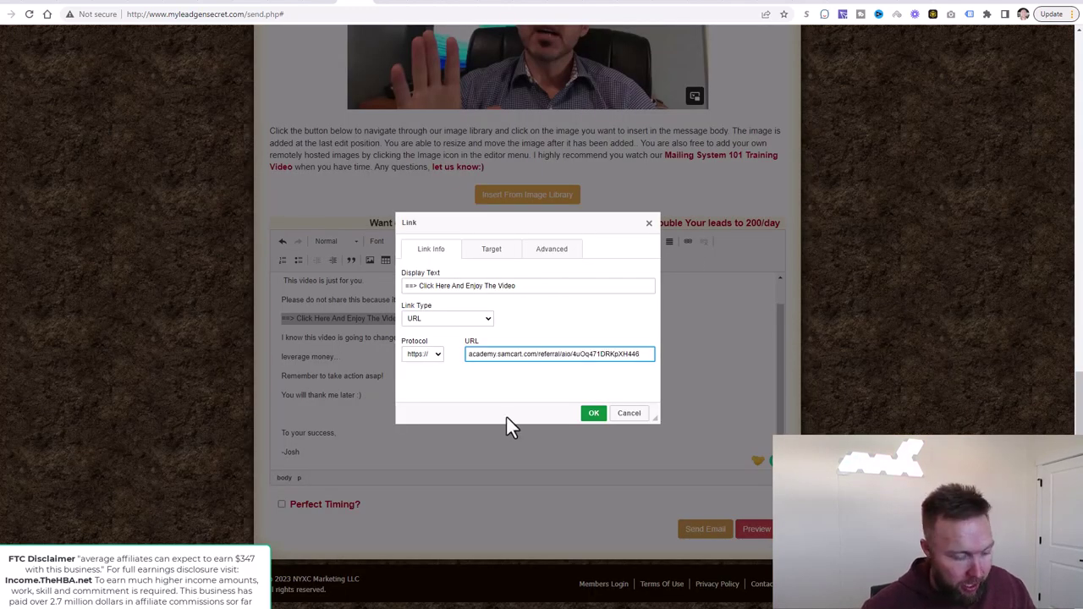
click(593, 413)
click(527, 388)
scroll(489, 386, up, 2)
scroll(489, 386, down, 2)
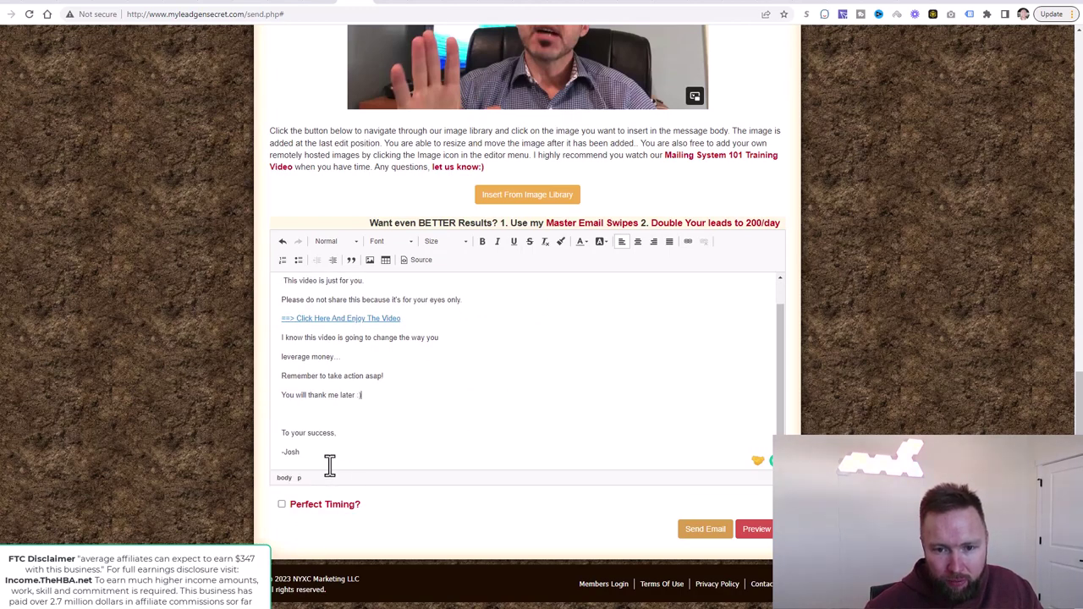
click(700, 529)
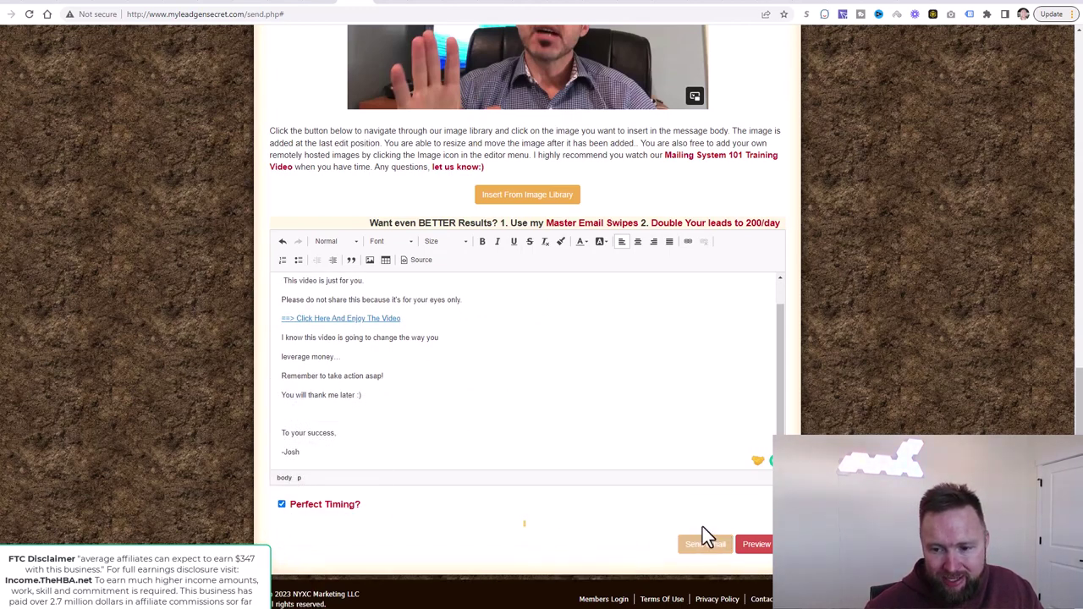